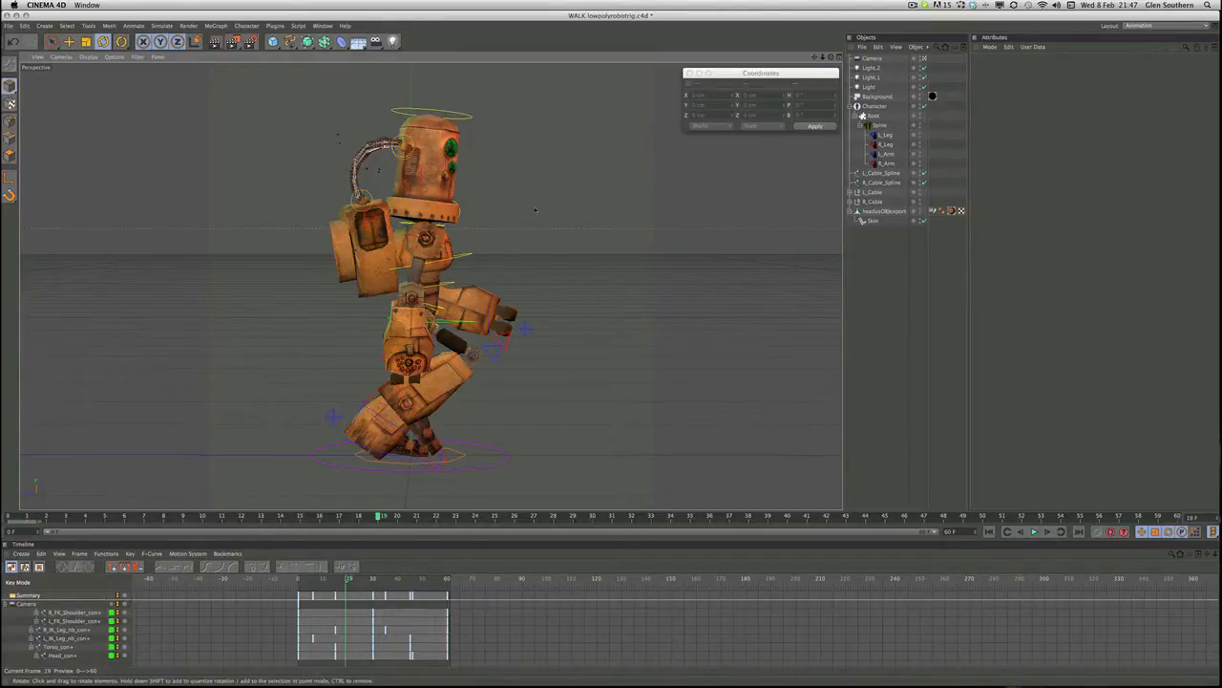
Step: Play back the robot's walk cycle and inspect the animation from several angles in the perspective view
alt+drag(535, 209, 427, 210)
alt+drag(282, 207, 523, 241)
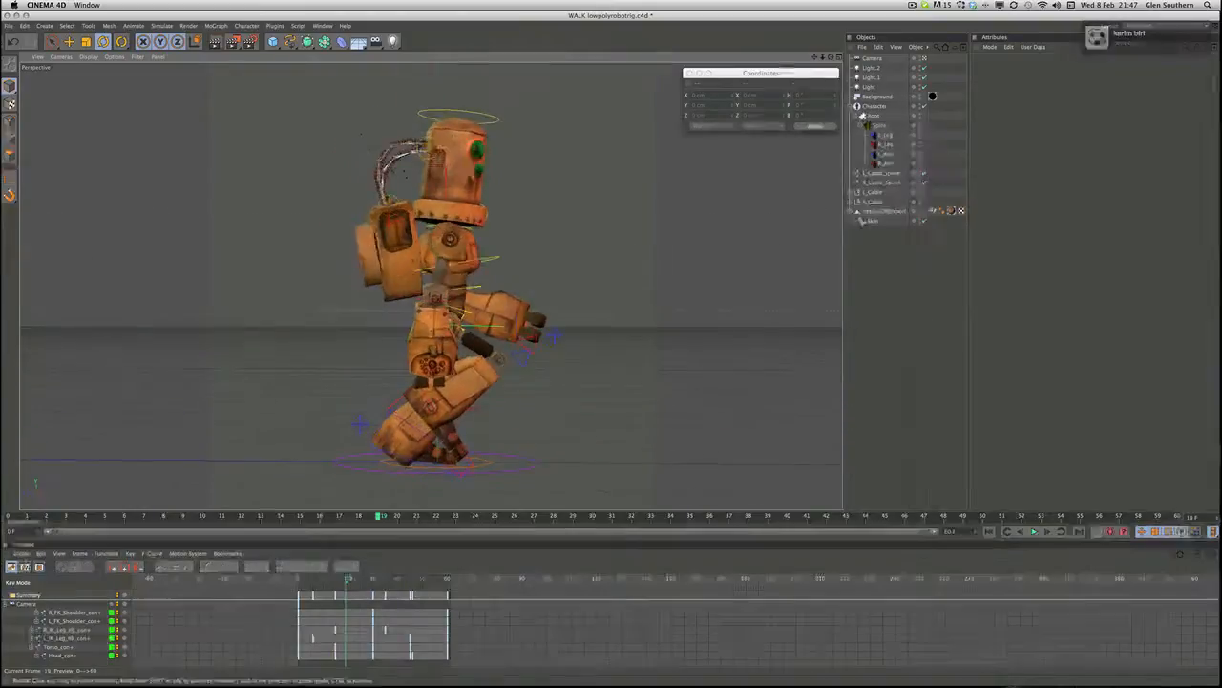
click(1035, 532)
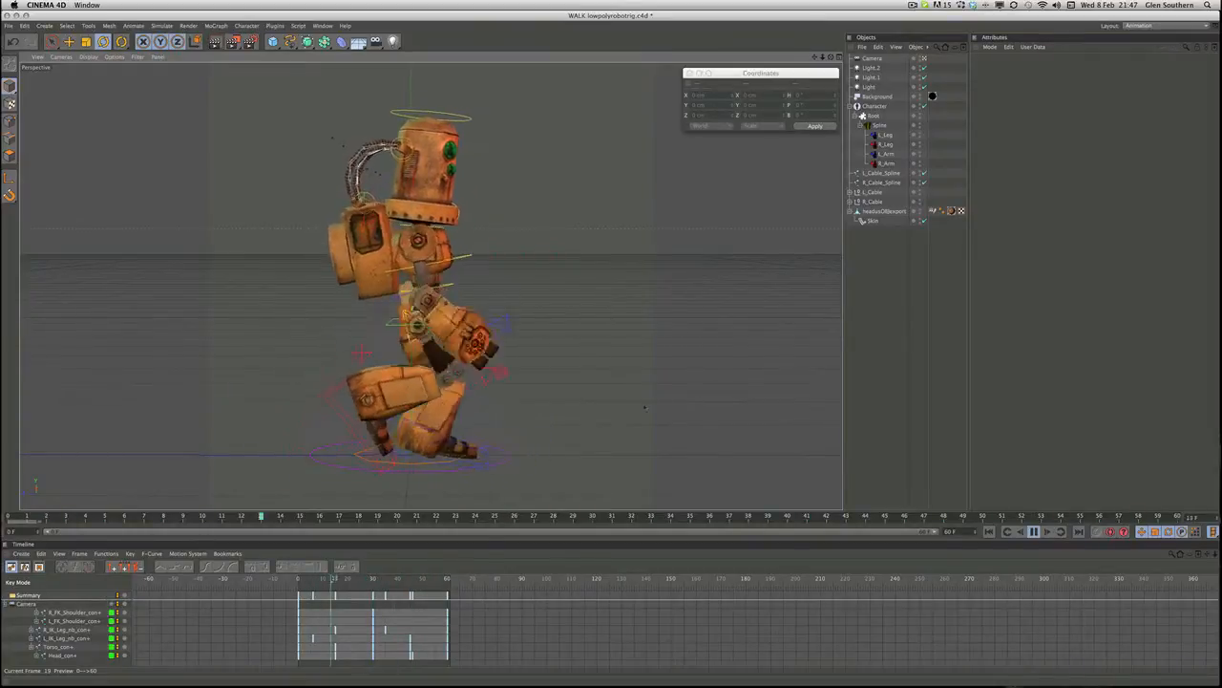
key(F8)
drag(602, 421, 593, 380)
alt+drag(491, 377, 525, 372)
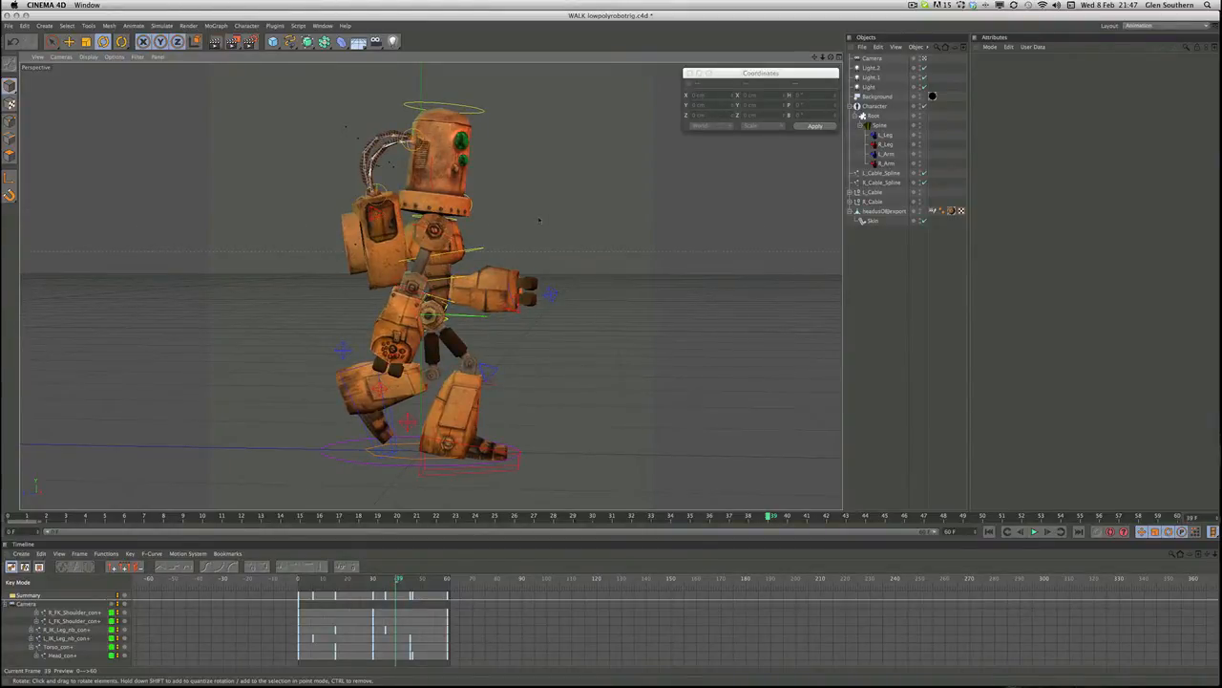
alt+drag(521, 200, 522, 198)
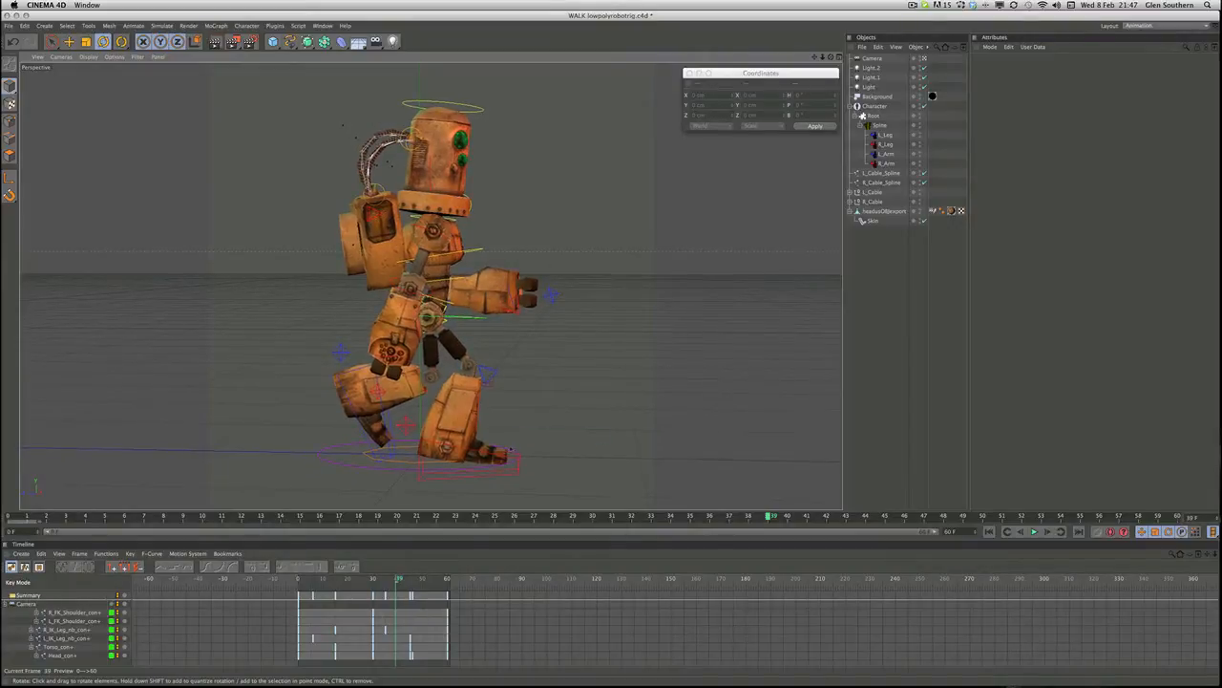
middle_click(533, 229)
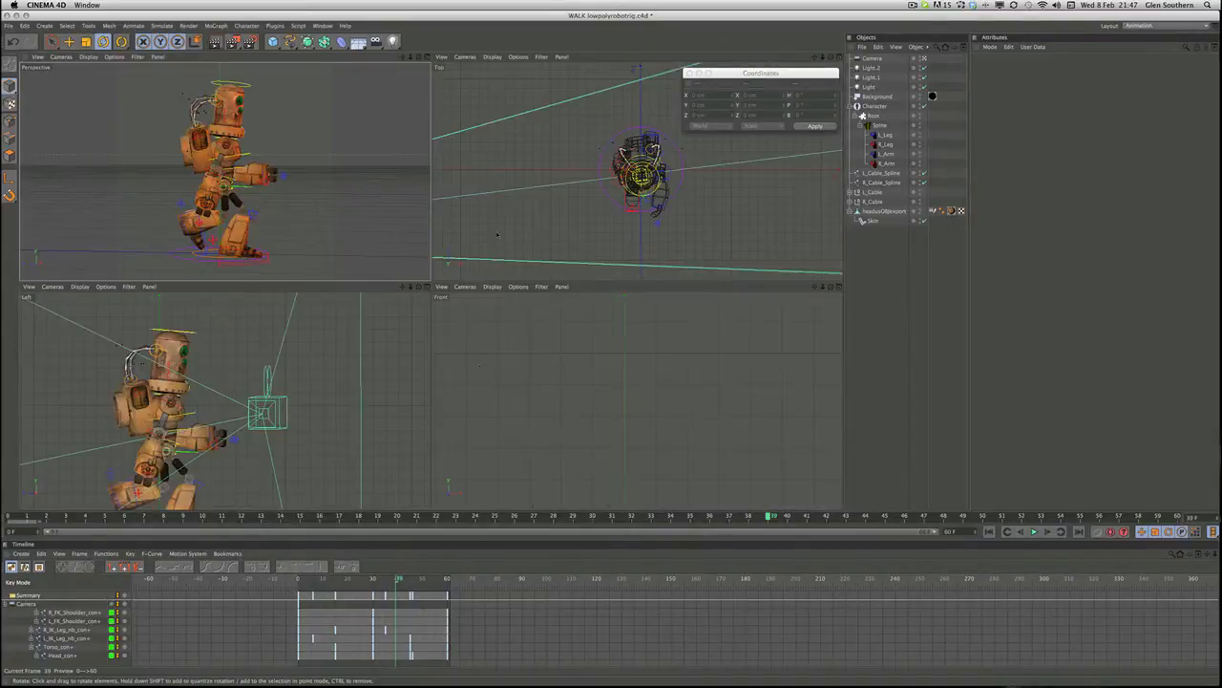
middle_click(294, 233)
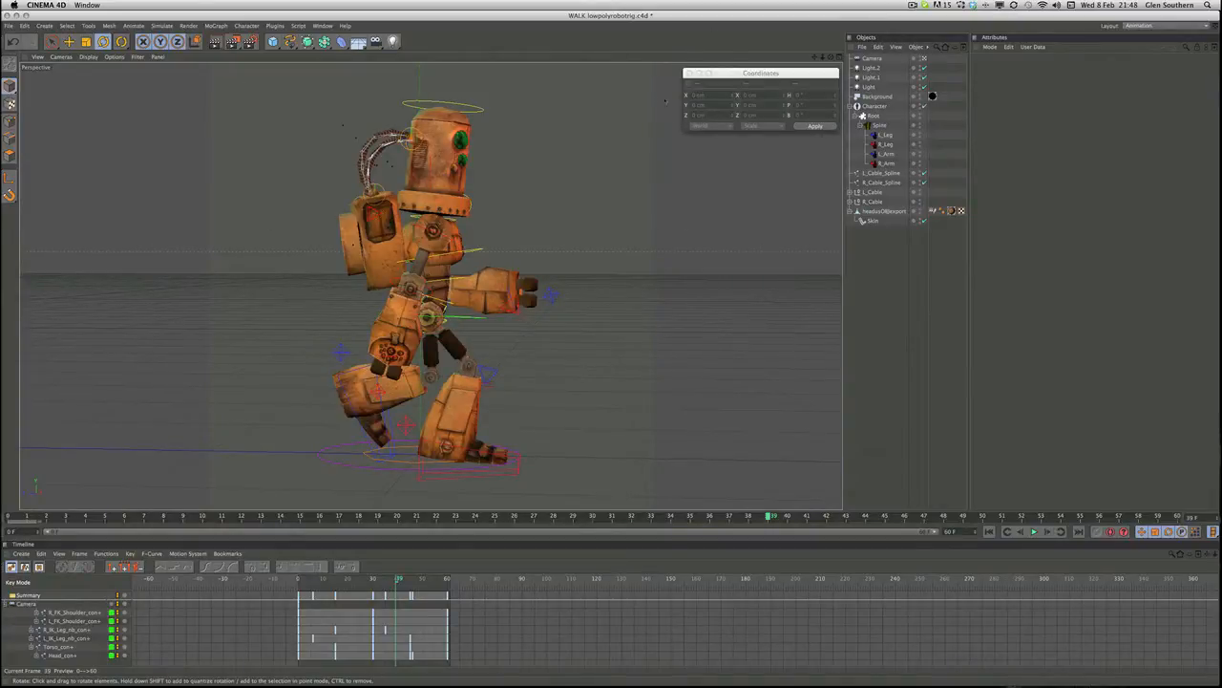
Step: Show the scene's materials and render the current frame of the robot in the perspective view
click(188, 26)
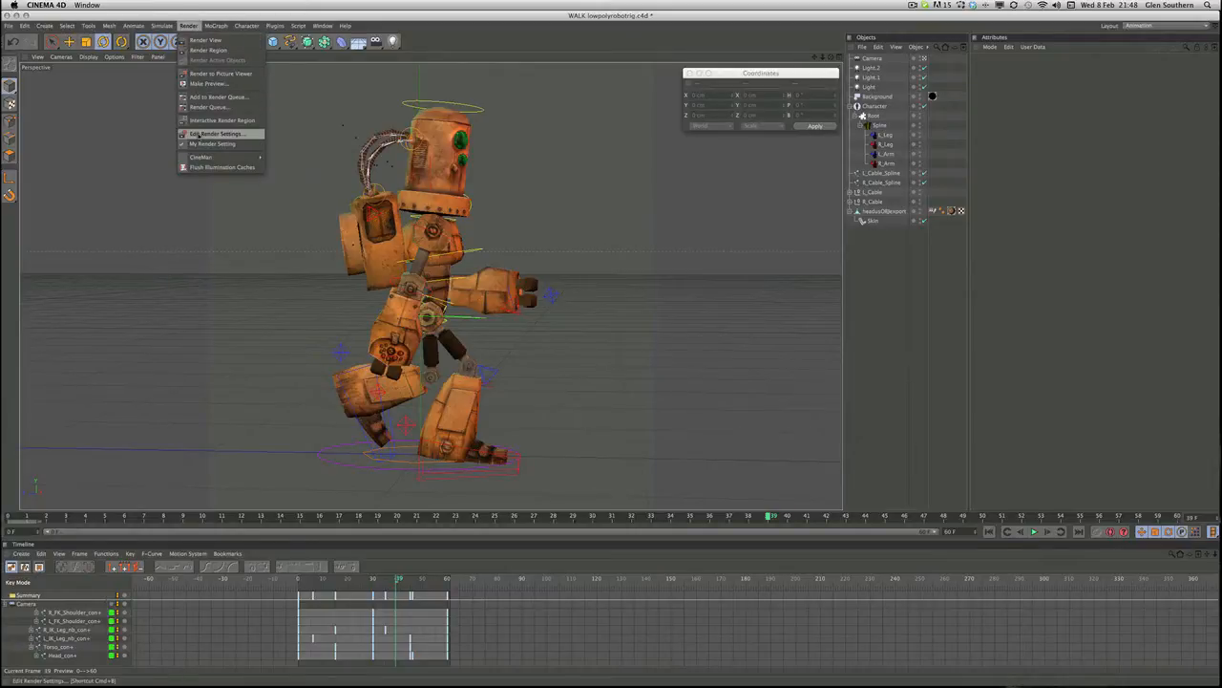
click(195, 135)
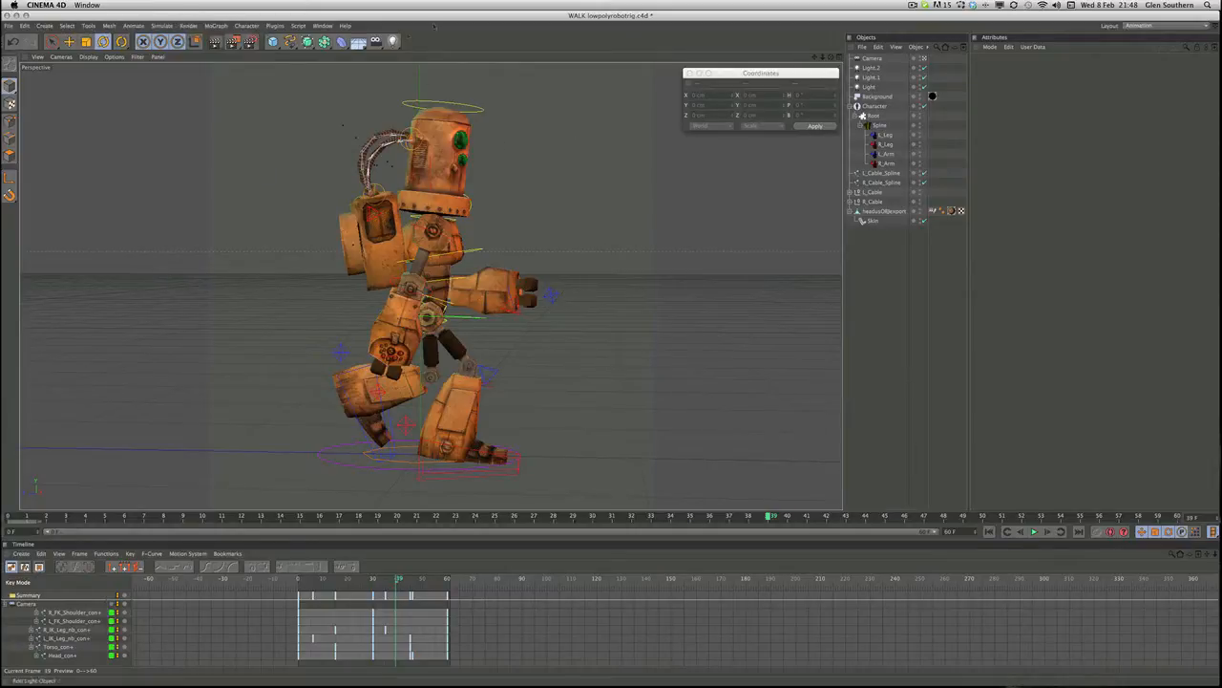
click(323, 25)
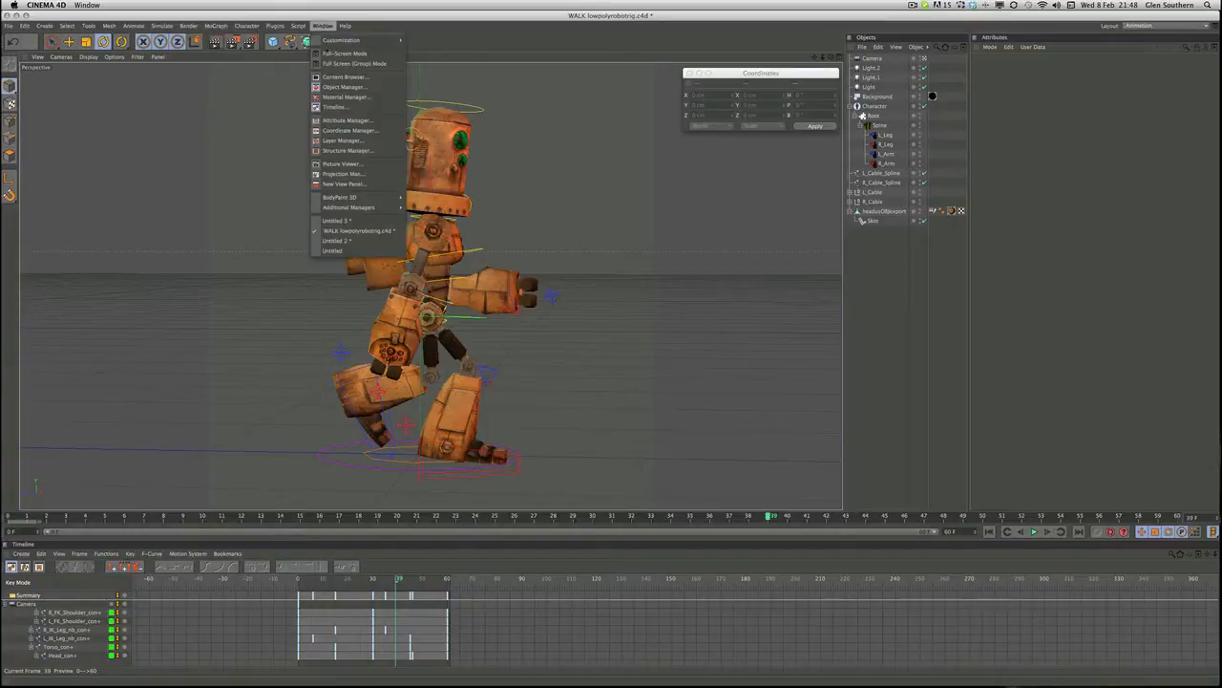
click(346, 98)
drag(516, 55, 587, 147)
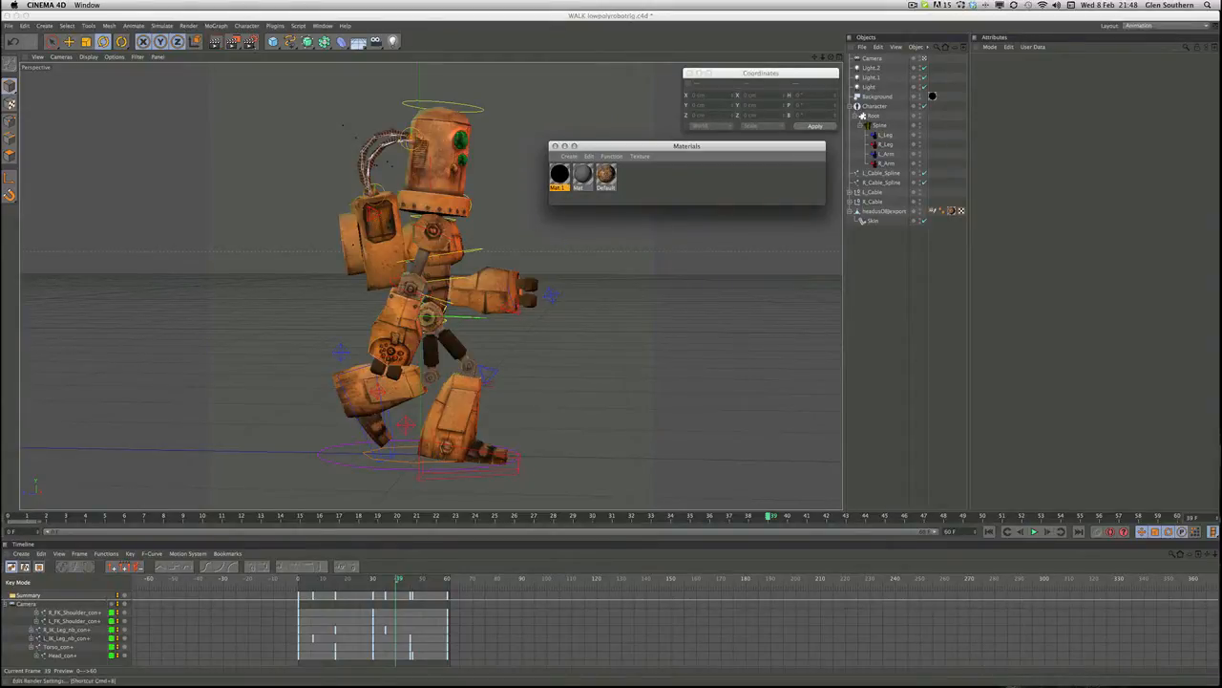
click(215, 41)
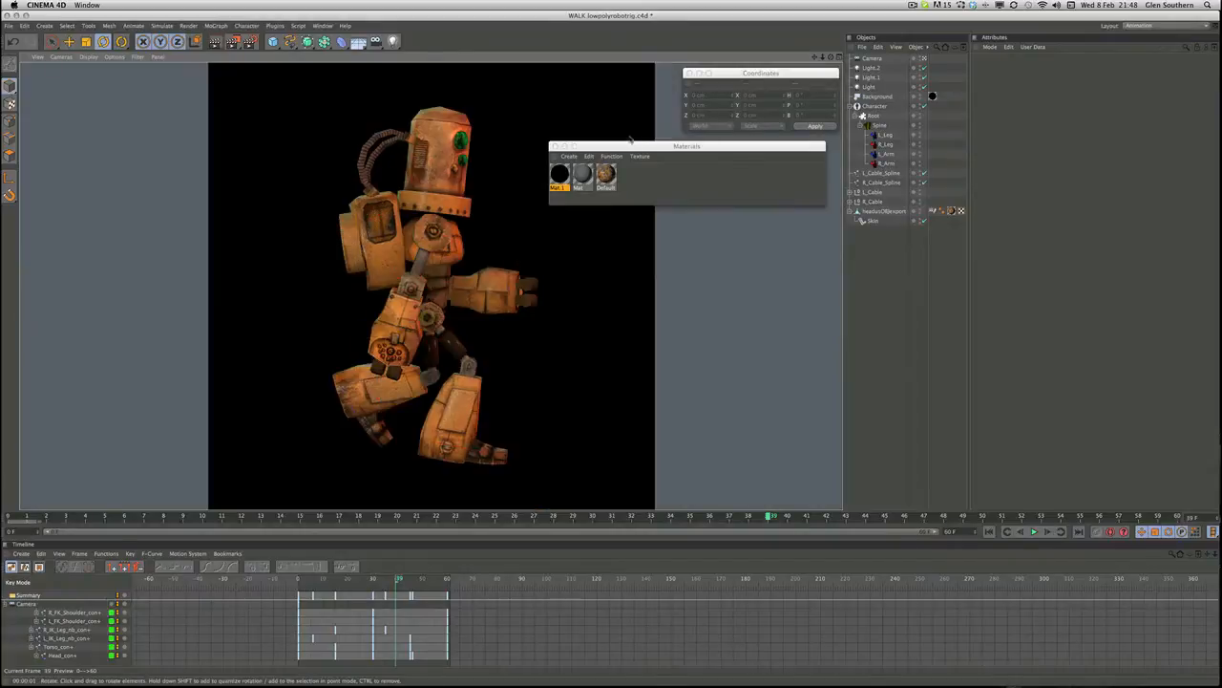
drag(616, 147, 651, 143)
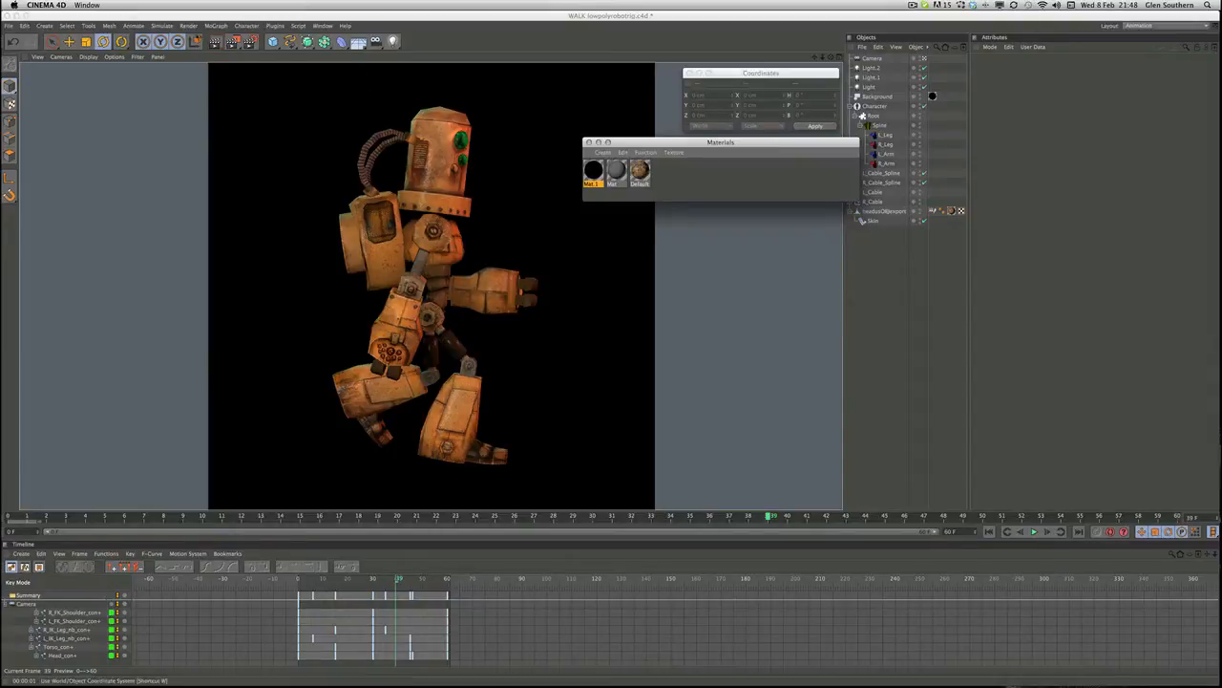
Step: Review the output size, frame range, file format and alpha channel options in the render settings
click(190, 26)
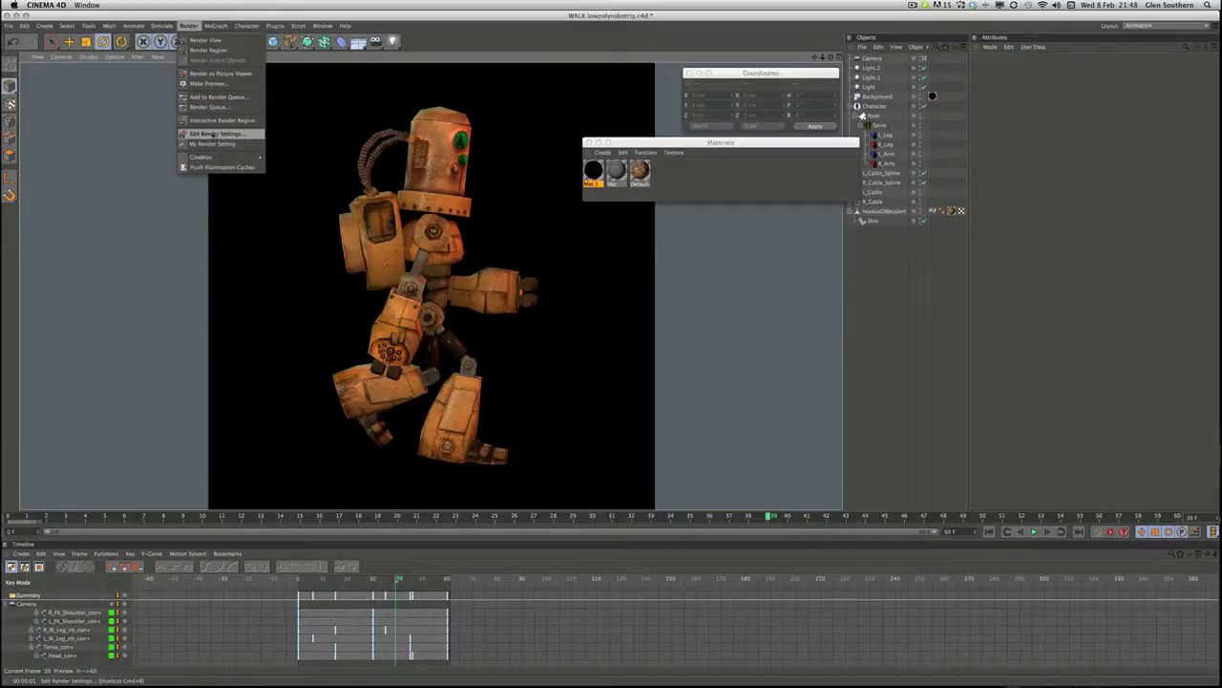
click(209, 134)
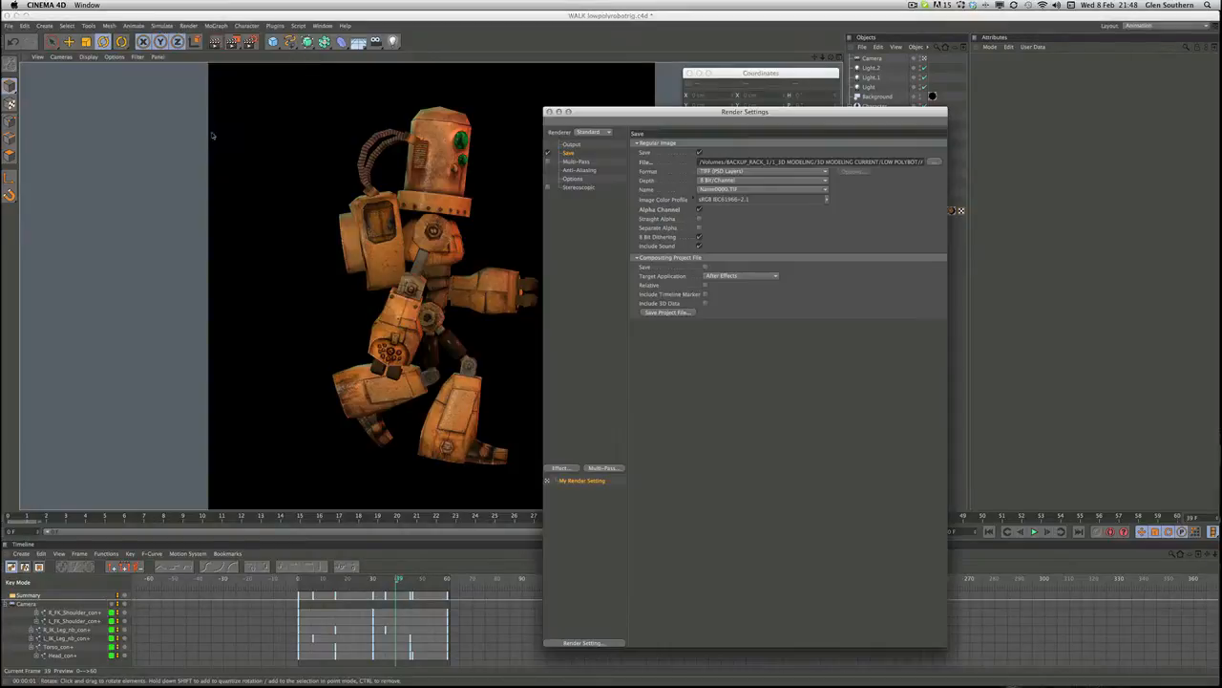
drag(613, 112, 602, 75)
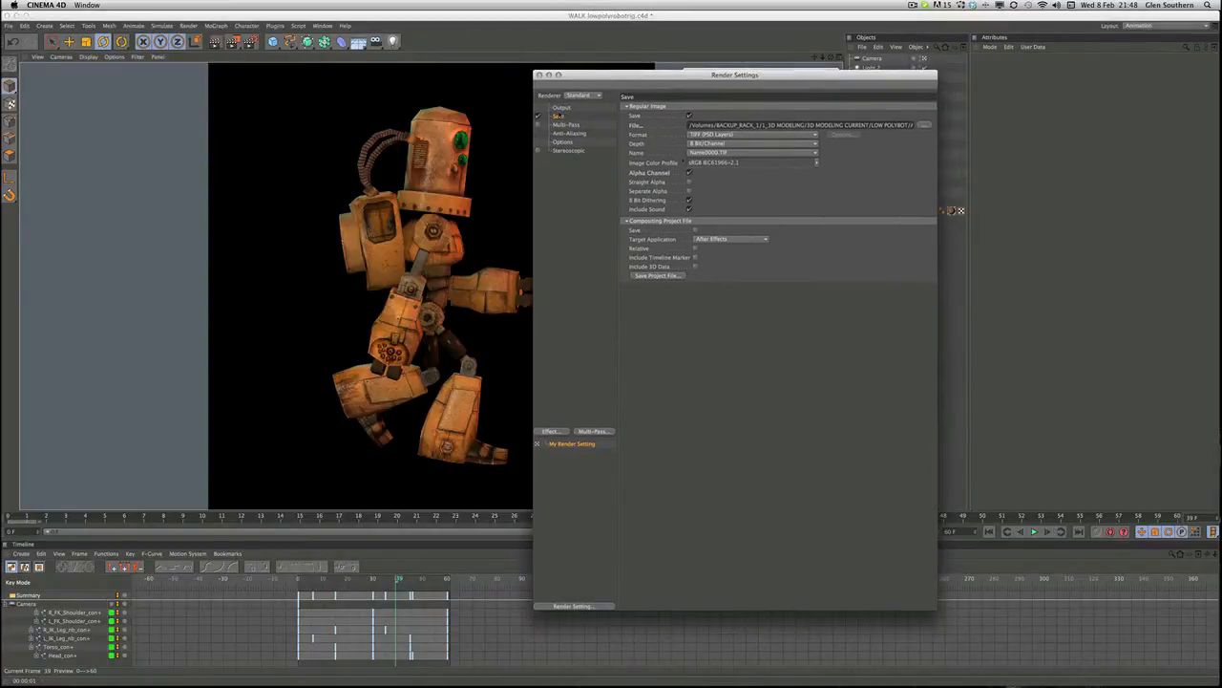
click(560, 108)
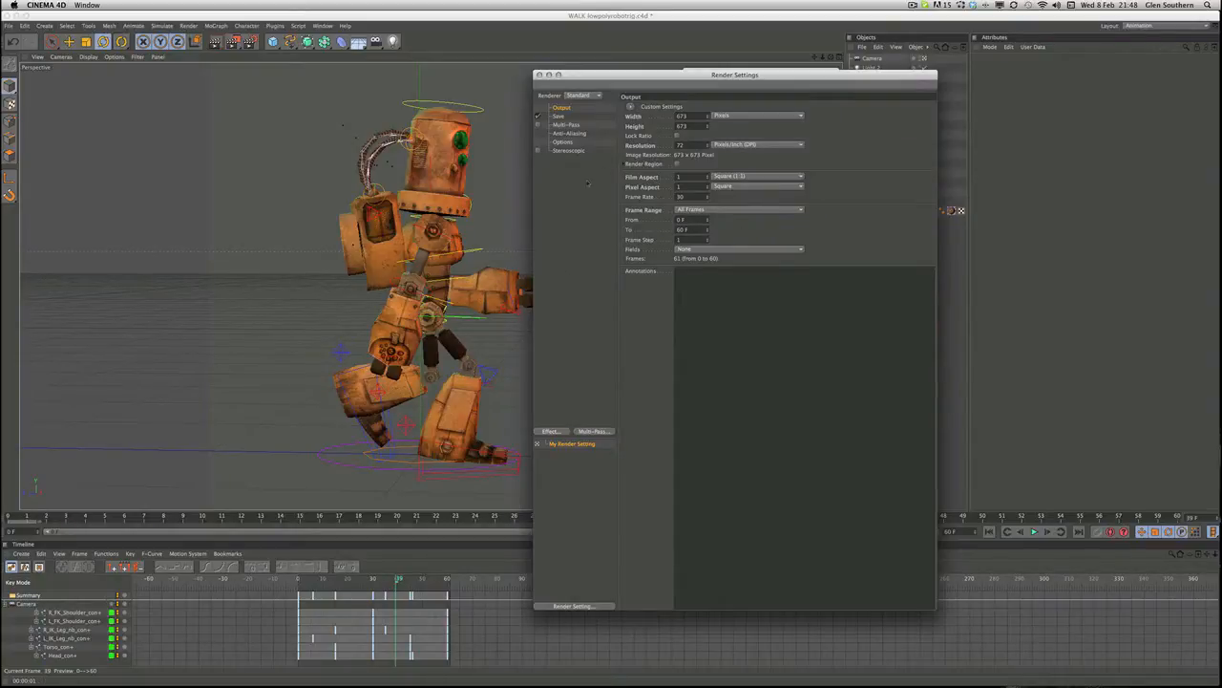
click(559, 116)
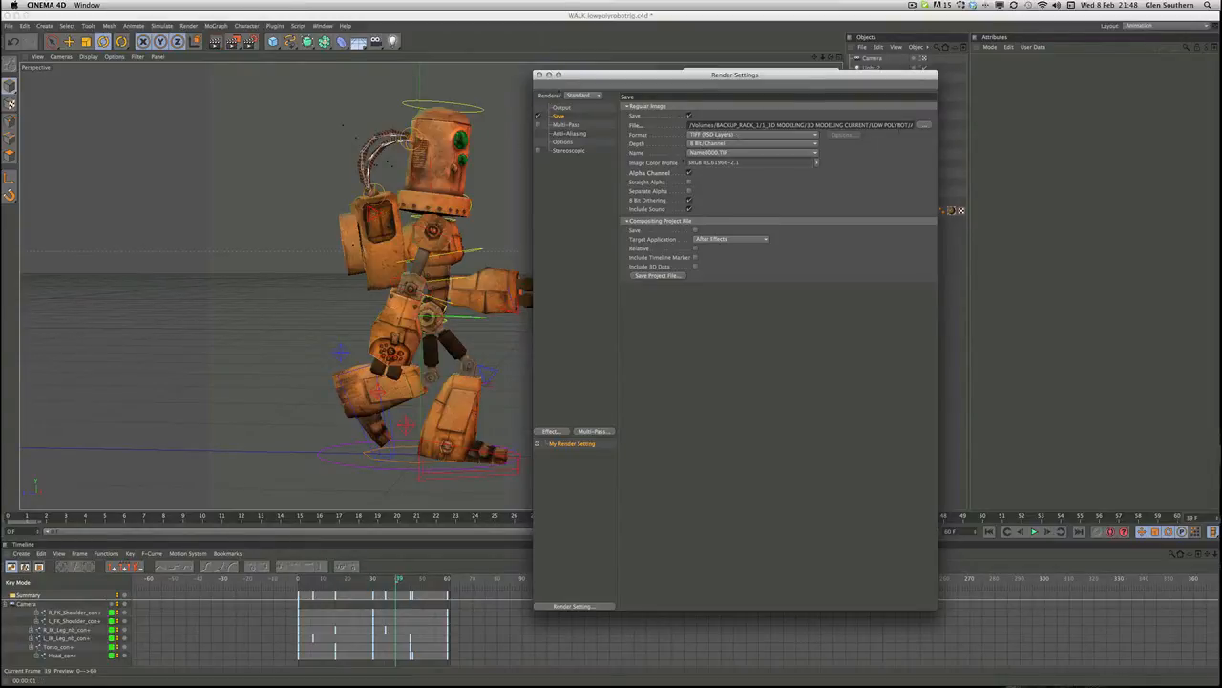
drag(574, 80, 604, 77)
Step: Render the full walk animation to the Picture Viewer, overwriting the existing walk001 image sequence
click(188, 25)
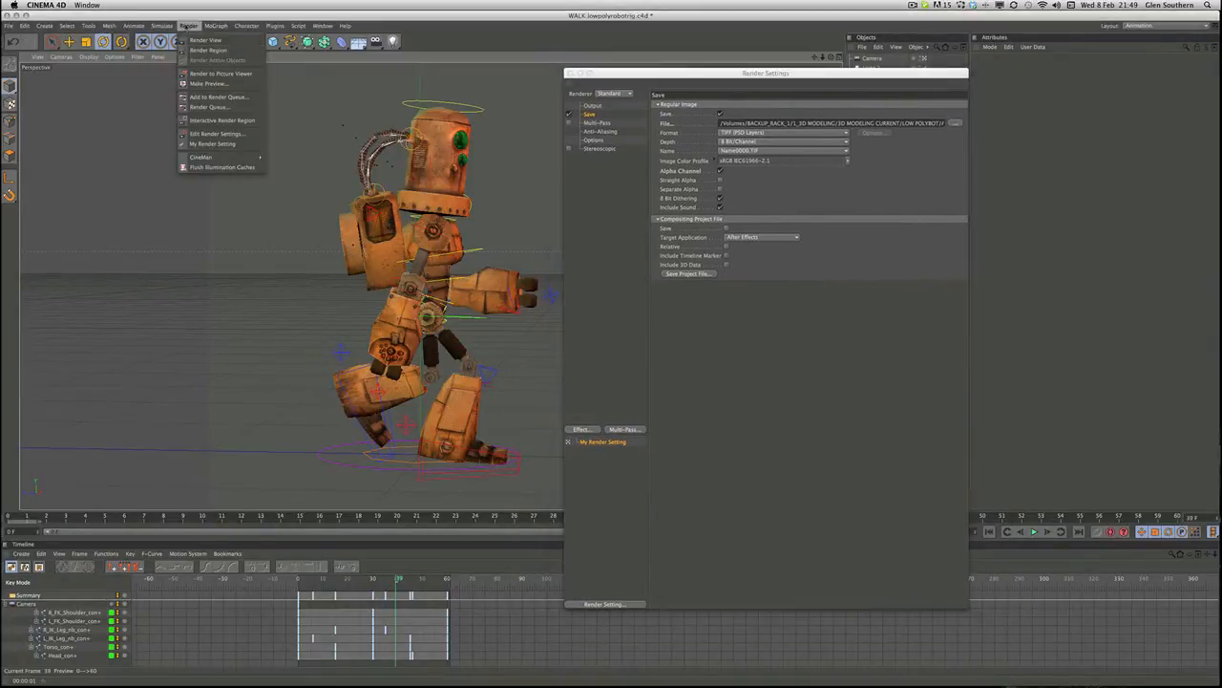
click(214, 74)
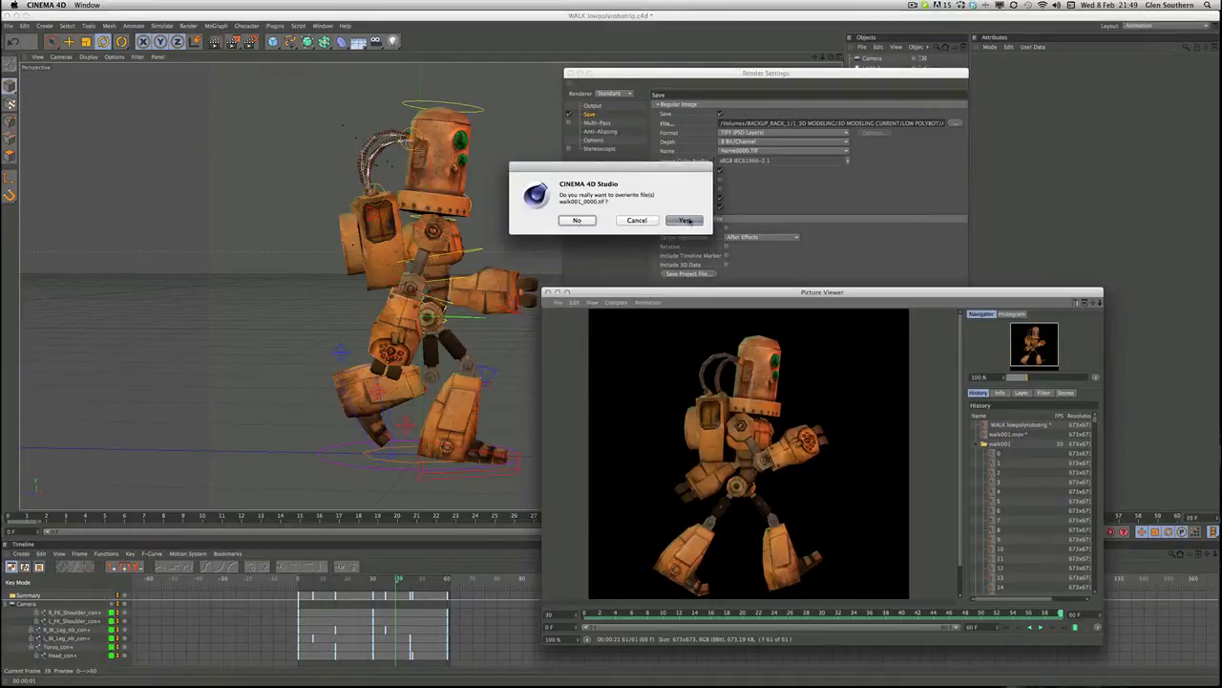
click(683, 221)
drag(699, 293, 705, 138)
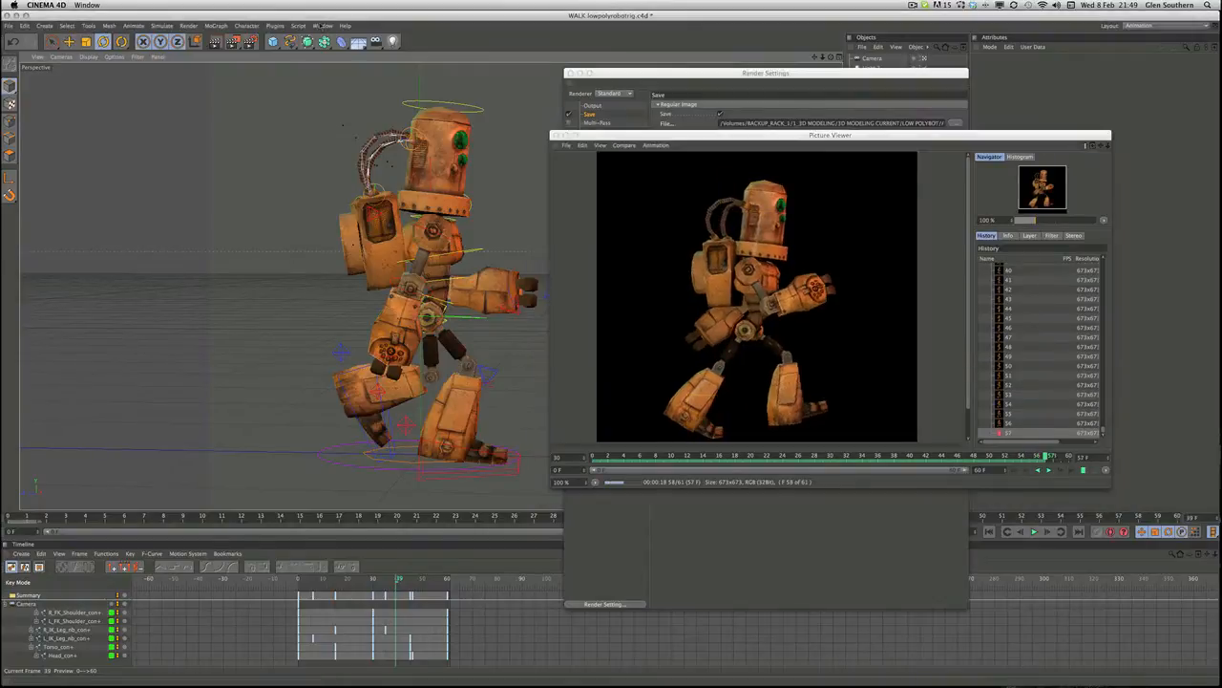
Step: Switch to the Untitled 3 project and close the Picture Viewer, Render Settings and Materials windows
click(323, 26)
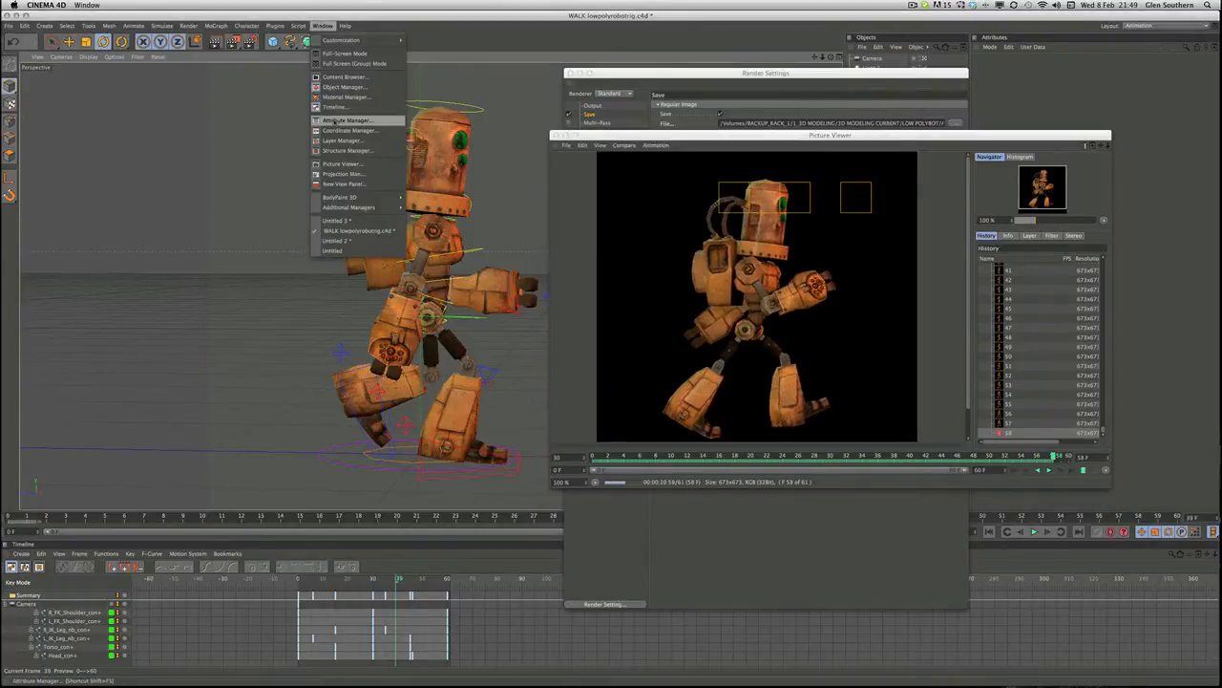
click(340, 221)
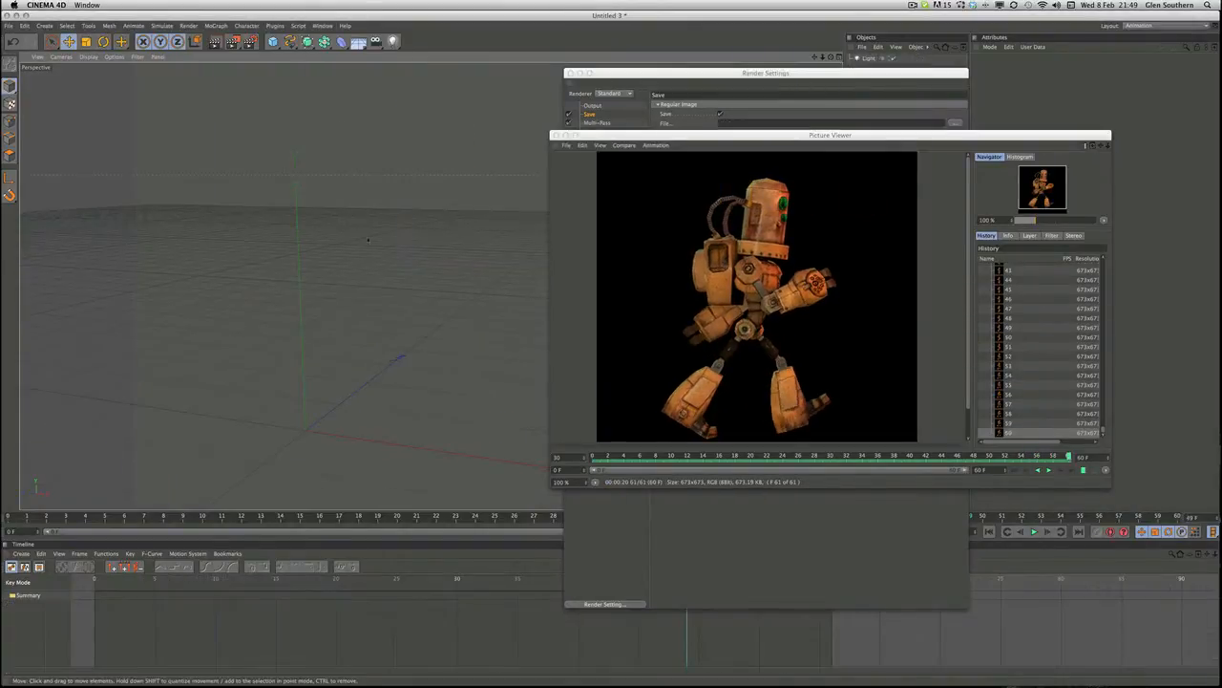
click(563, 135)
click(580, 72)
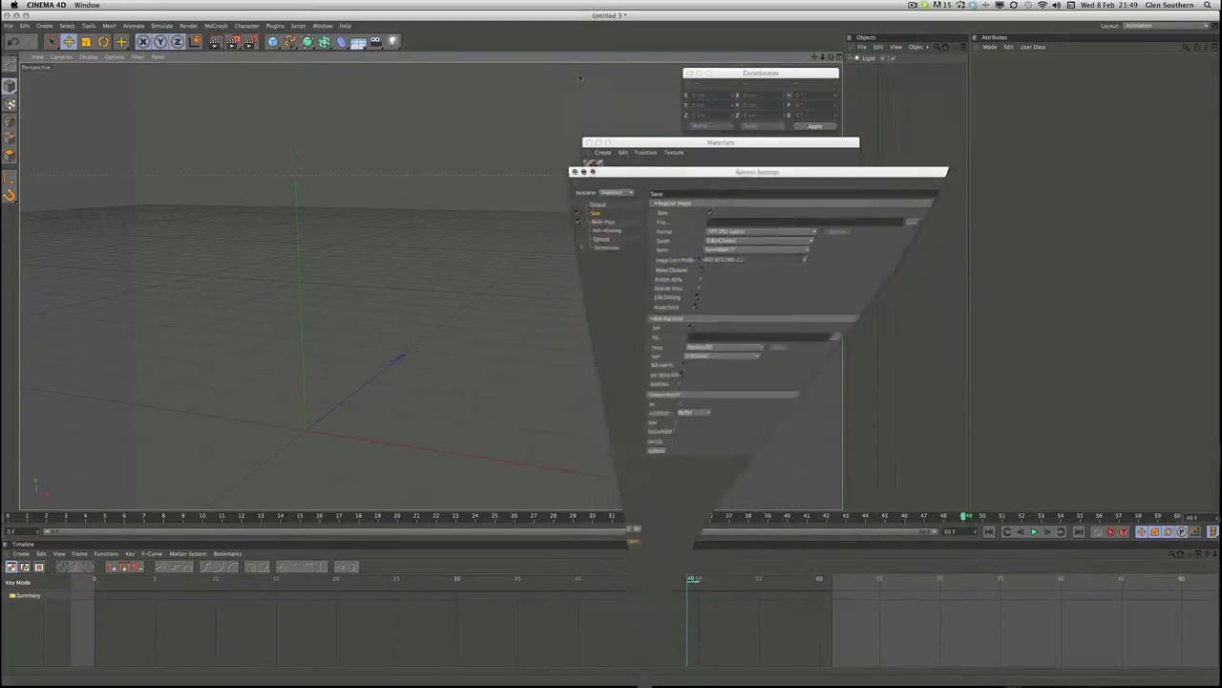
click(589, 143)
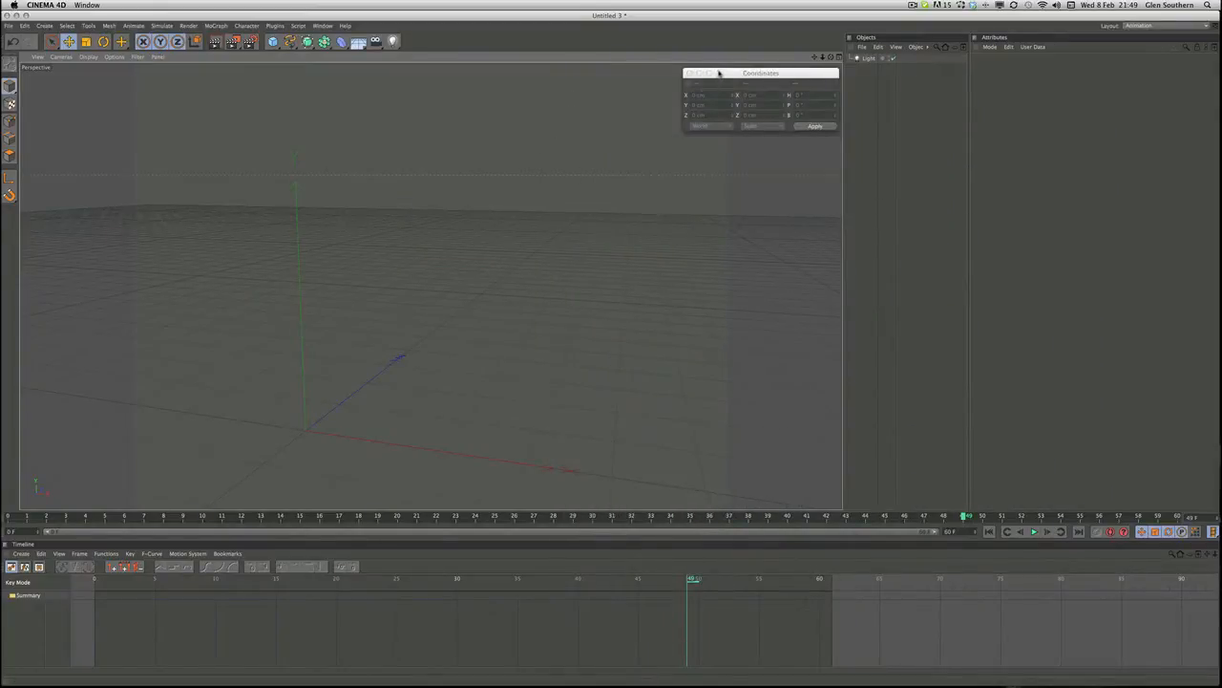
drag(720, 74, 724, 80)
Step: Reopen the Material Manager and replace the existing robot material with a new default material
click(323, 26)
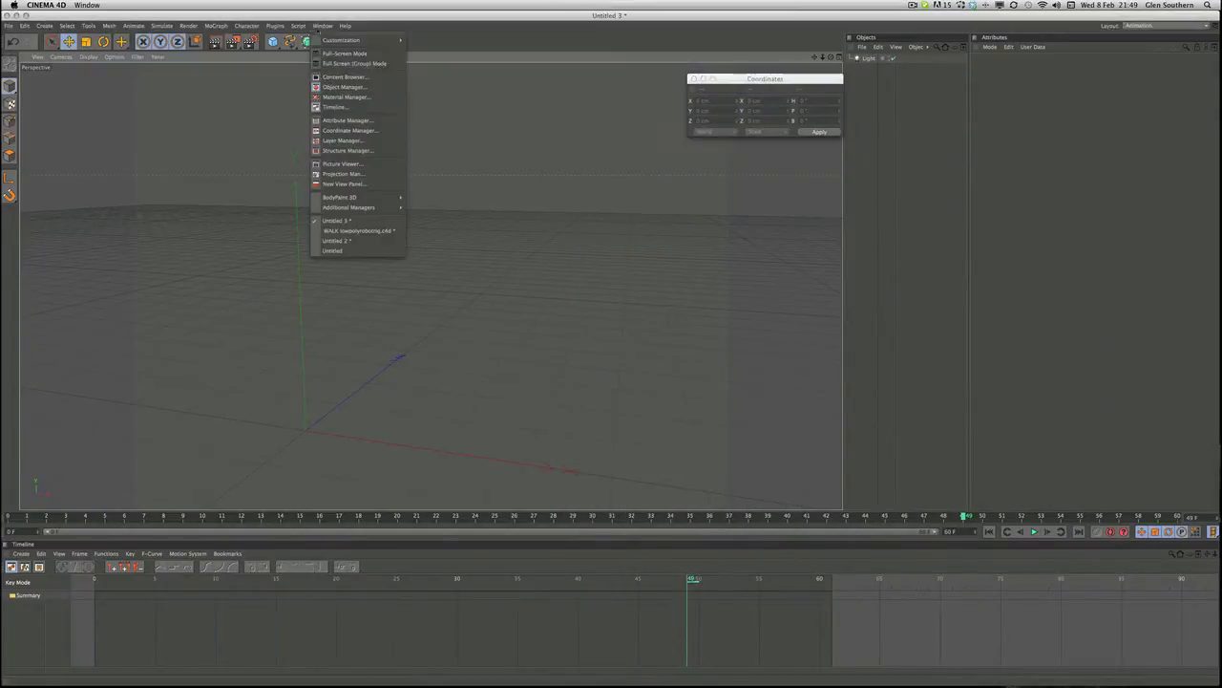
click(344, 96)
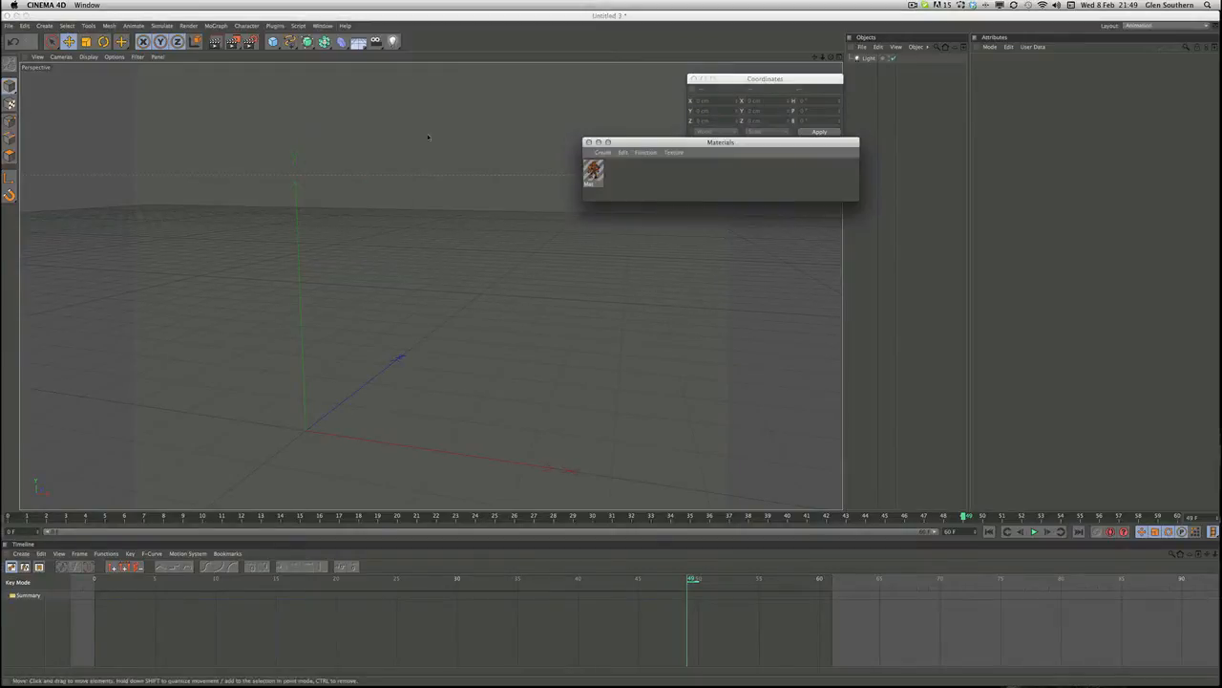
click(603, 152)
click(593, 172)
drag(629, 144, 786, 212)
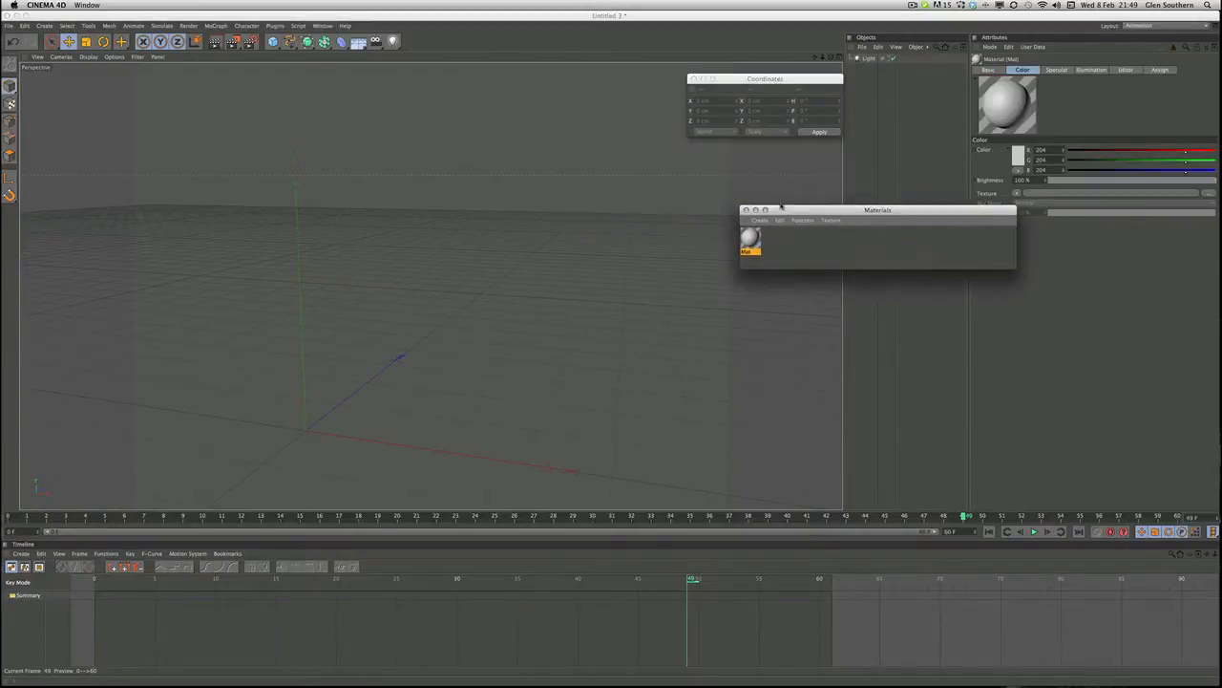
right_click(436, 220)
key(Escape)
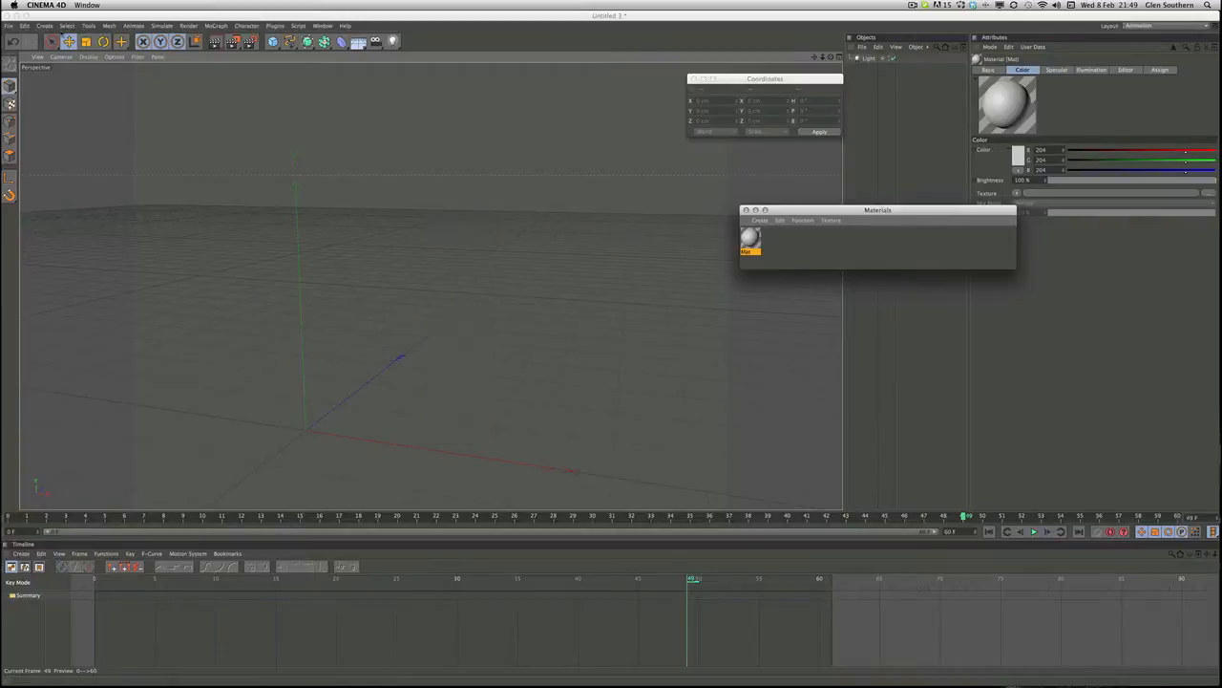
Step: Add a Floor object to the empty scene
click(44, 26)
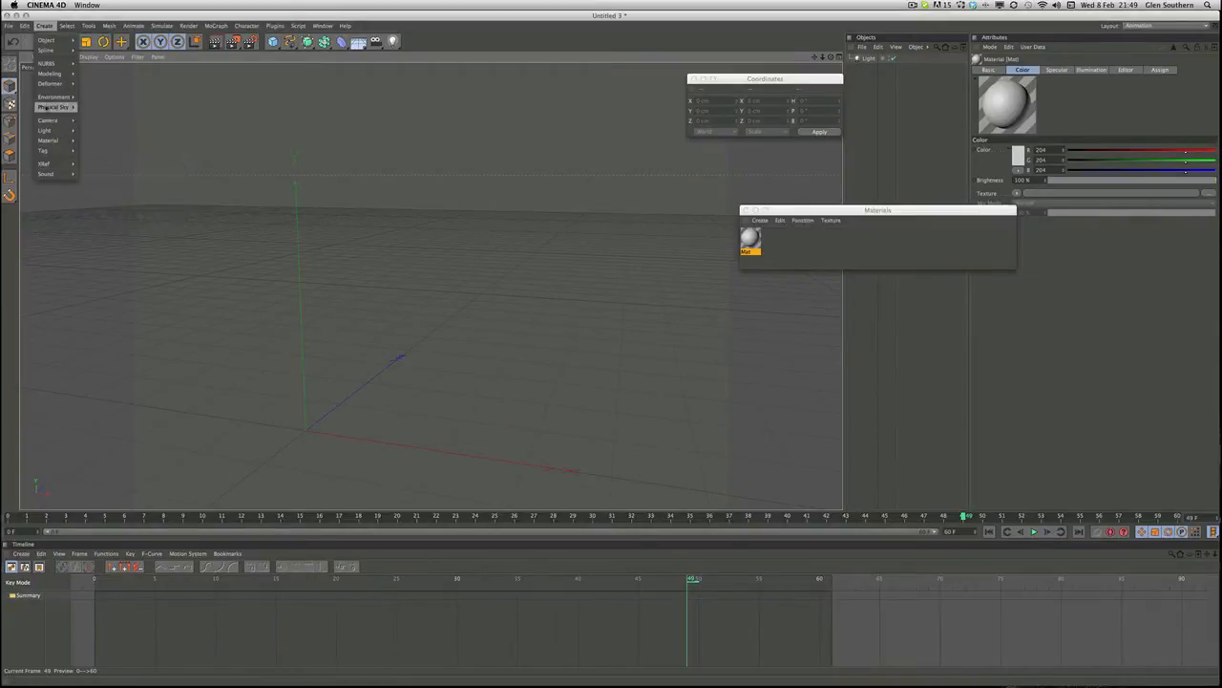
mouse_move(55, 96)
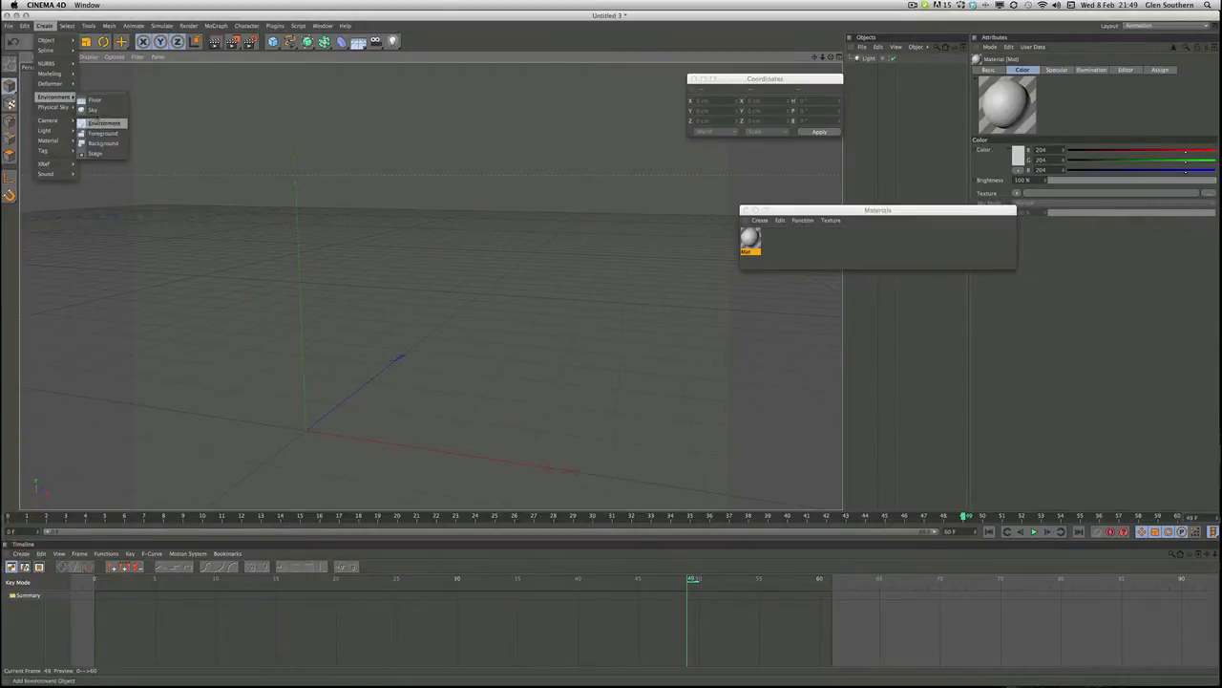
click(95, 100)
alt+middle_drag(314, 319, 329, 214)
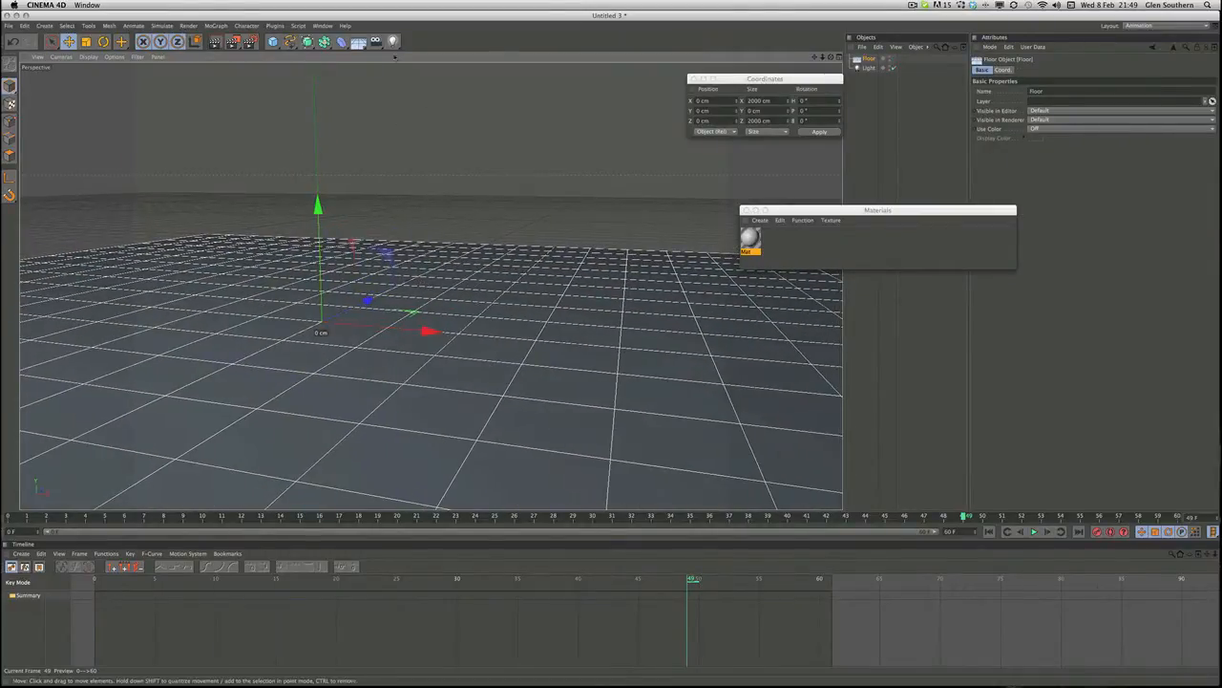
Step: Add a light and move it to about Y 186 cm and Z -267 cm above the floor
click(393, 41)
drag(318, 207, 315, 79)
drag(365, 184, 229, 238)
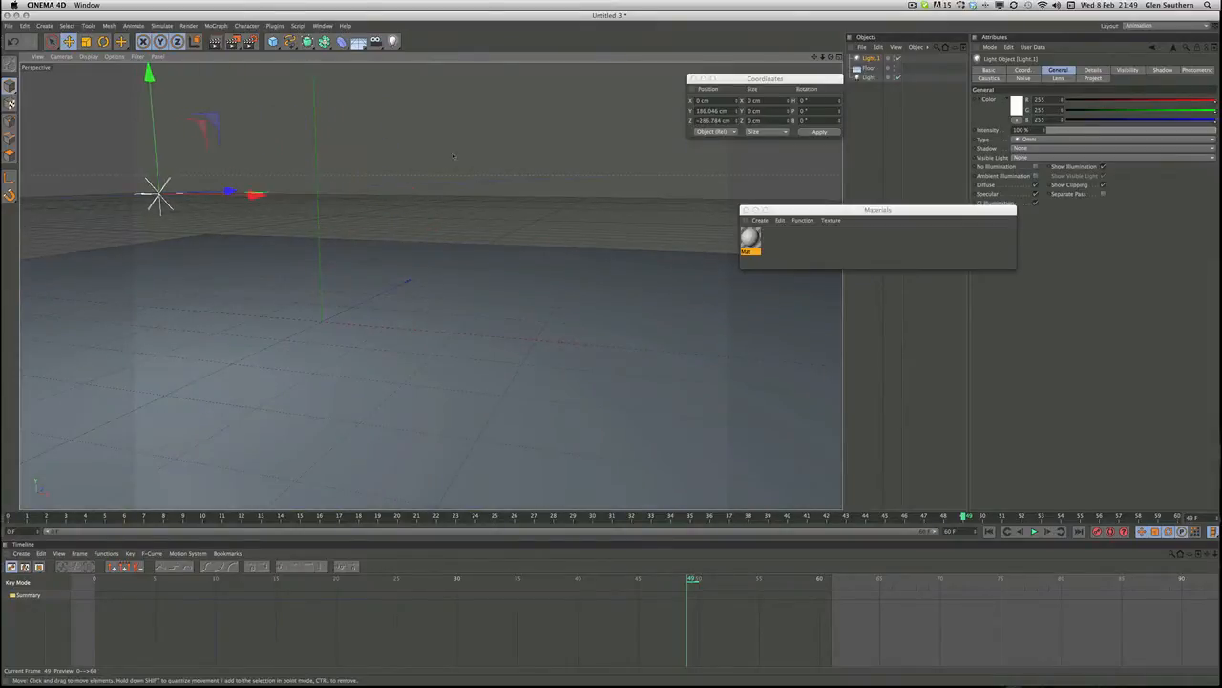
Step: Set the new light's shadow type to Raytraced (Hard)
alt+drag(428, 284, 488, 129)
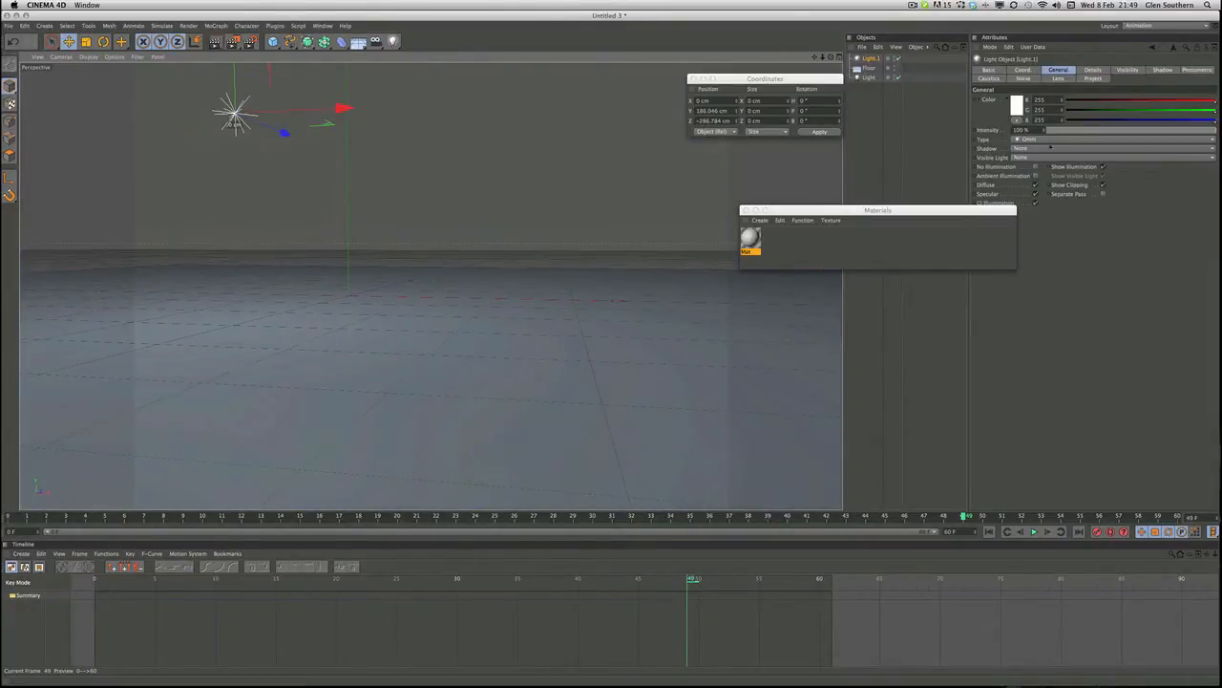
drag(976, 211, 924, 230)
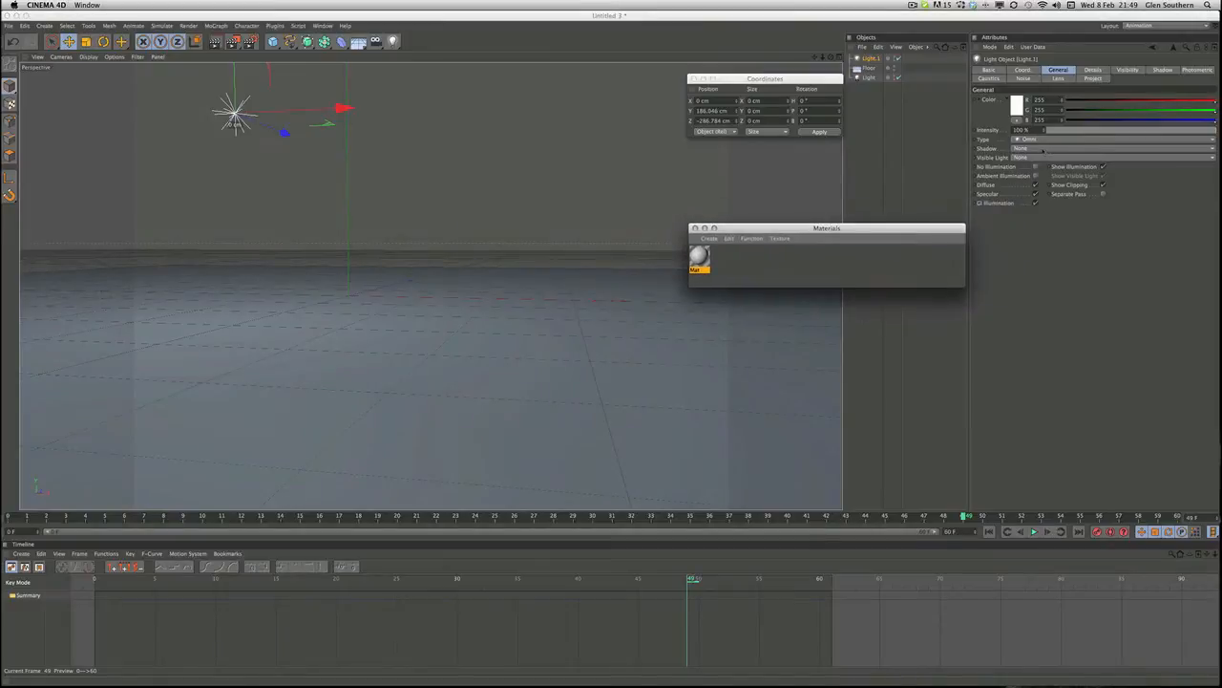
click(1043, 149)
click(1034, 176)
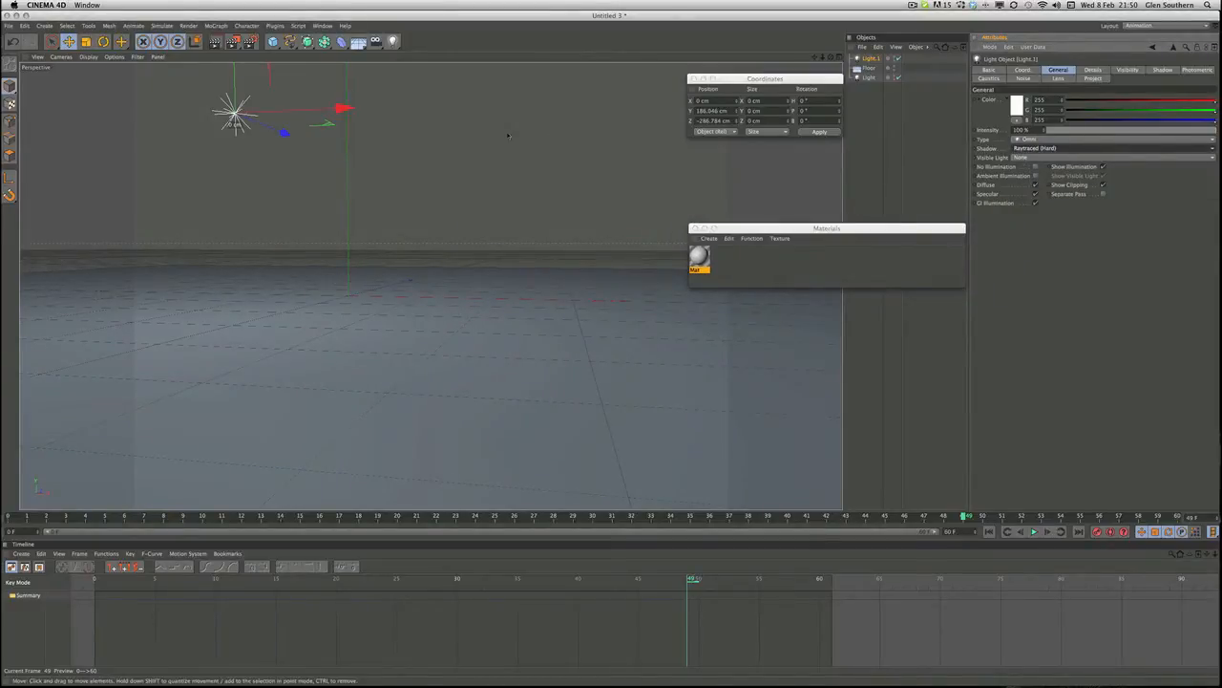
Step: Add a Plane object to the scene and raise it to about Y 42 cm above the floor
alt+drag(463, 178, 485, 172)
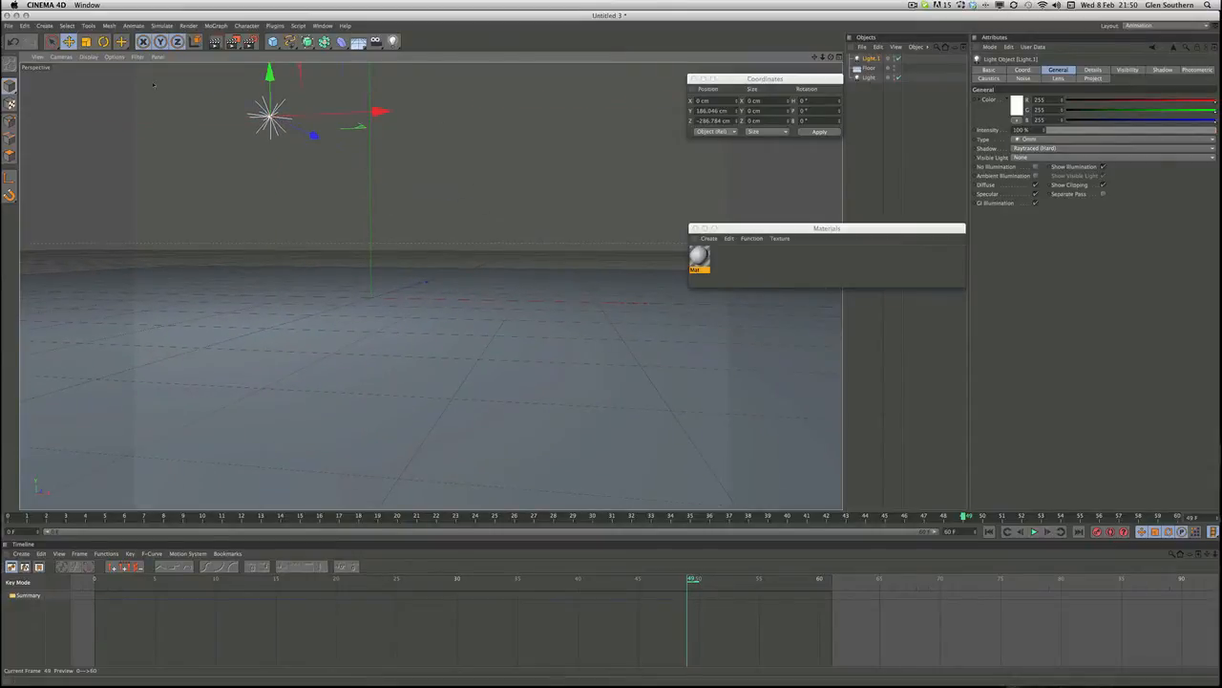
click(88, 26)
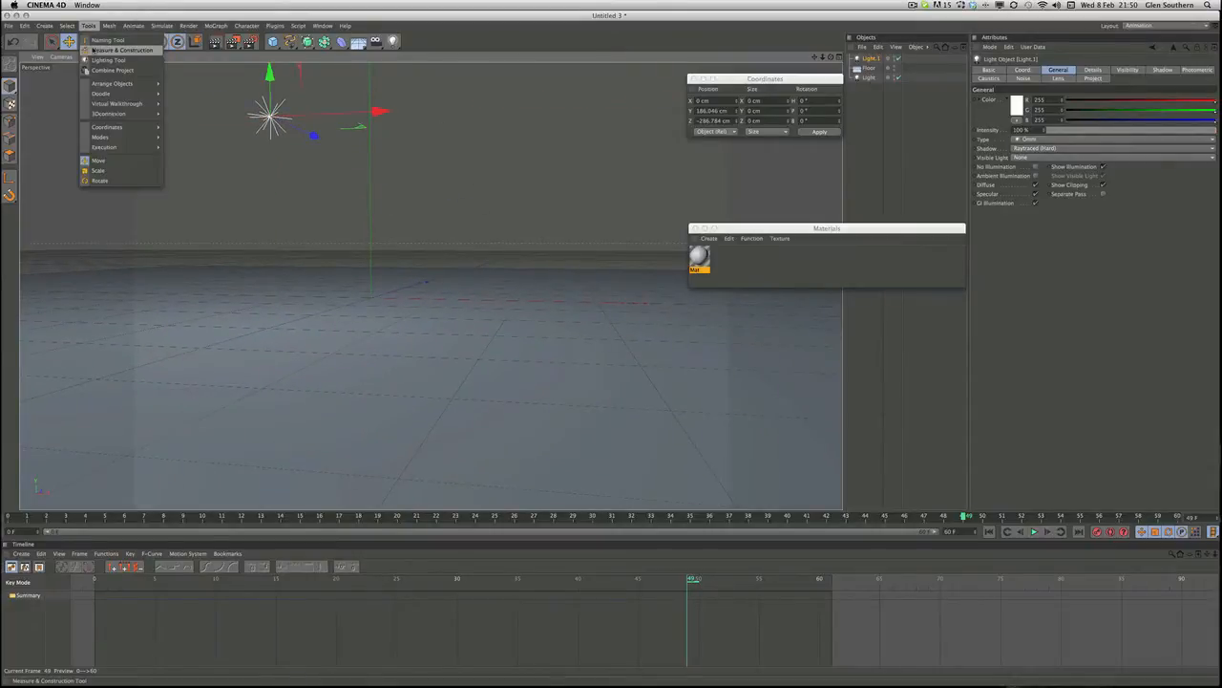
mouse_move(110, 26)
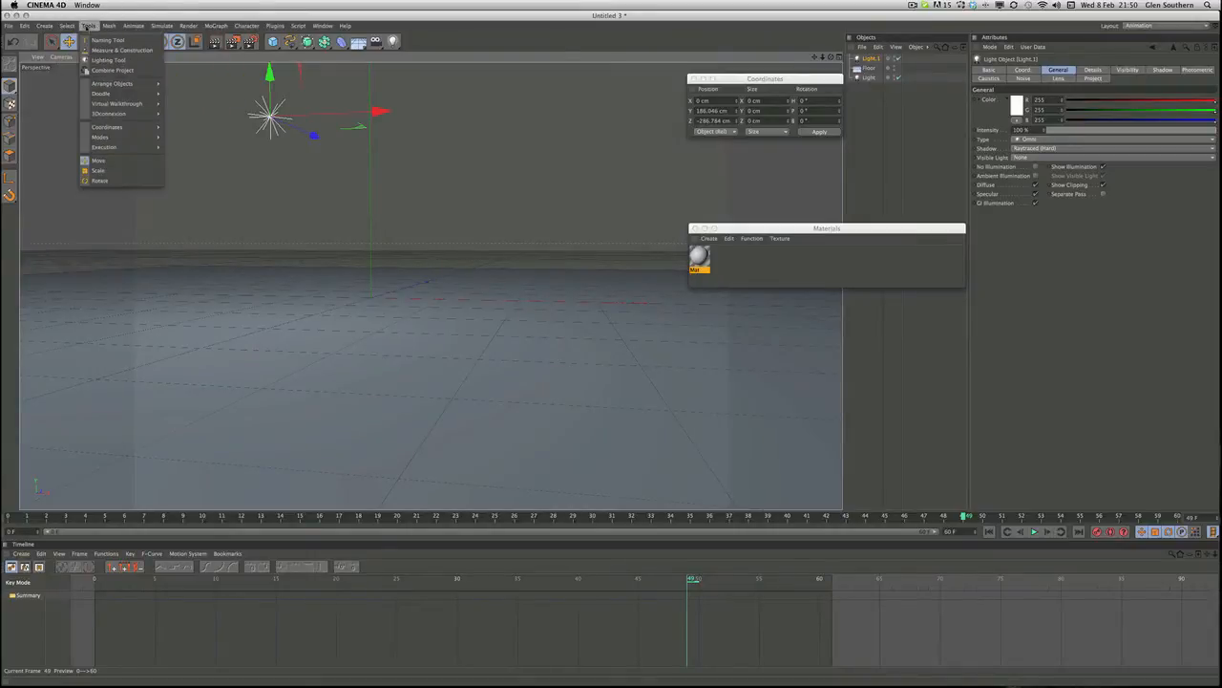
mouse_move(45, 26)
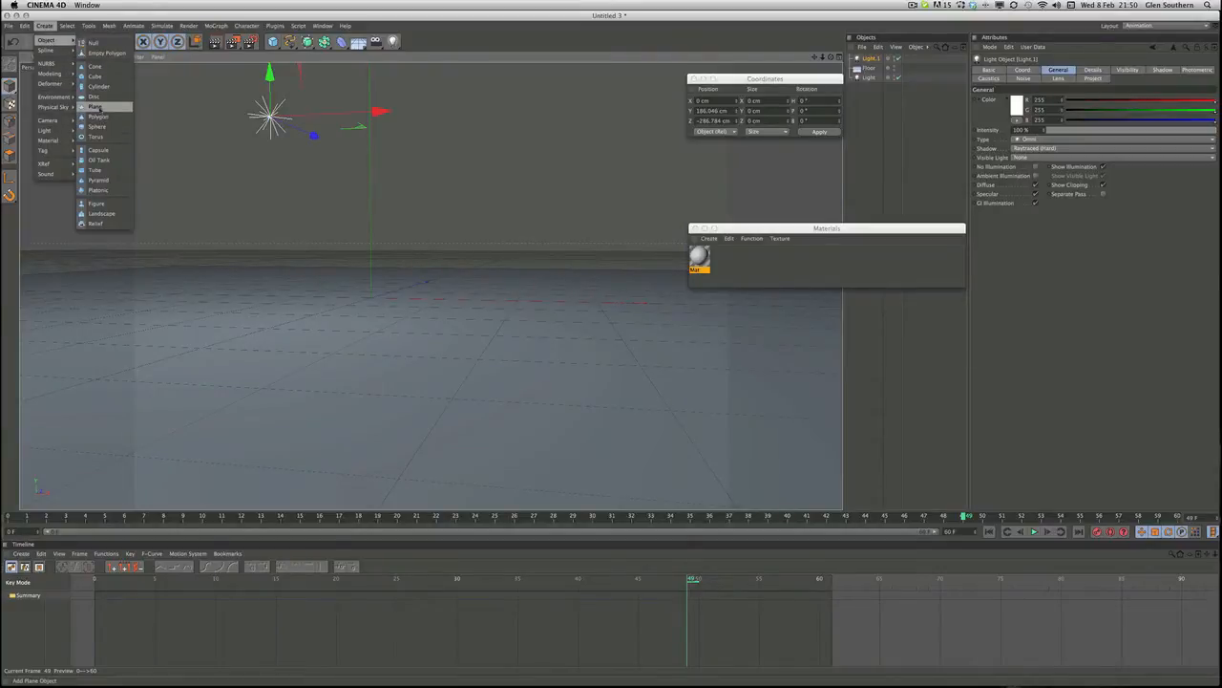
click(101, 107)
drag(366, 260, 1017, 173)
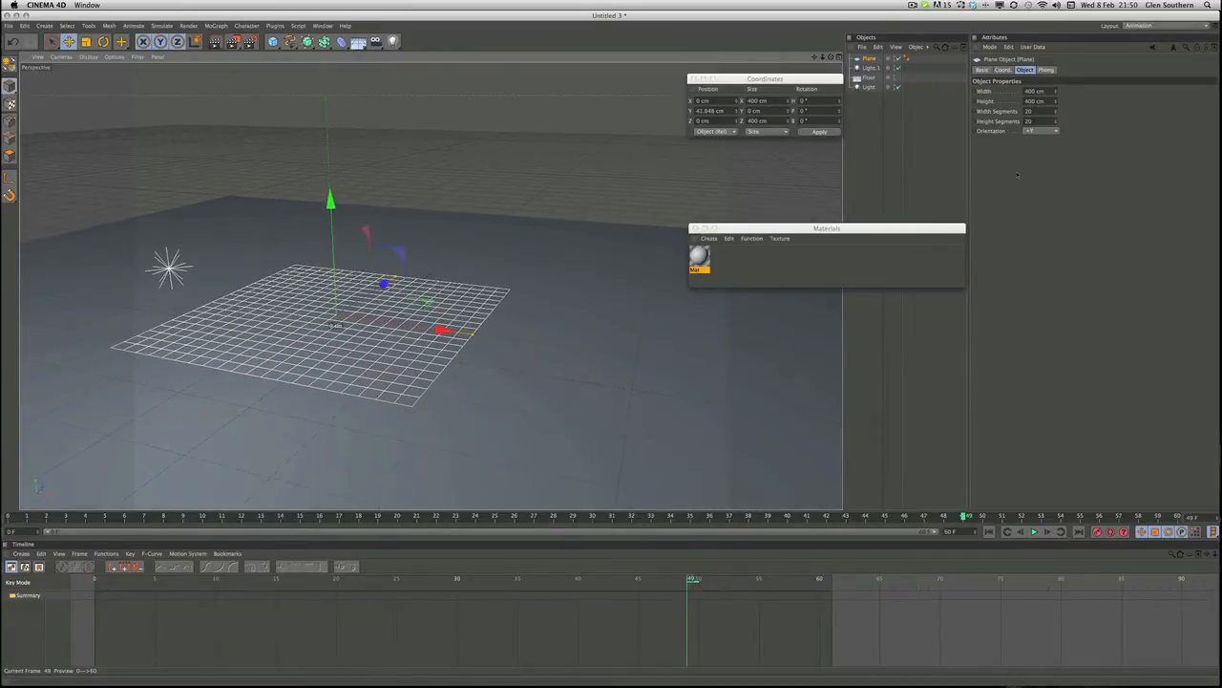
Step: Set the plane's width and height segments to 1
click(1028, 111)
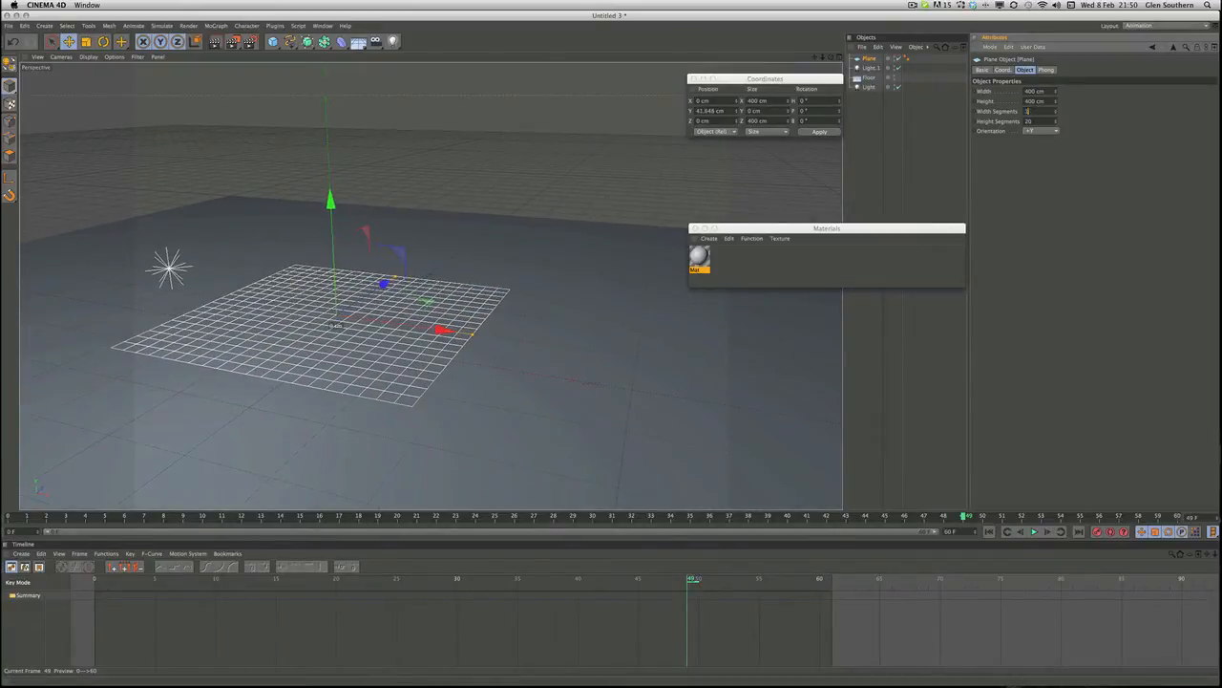
text(1)
key(Return)
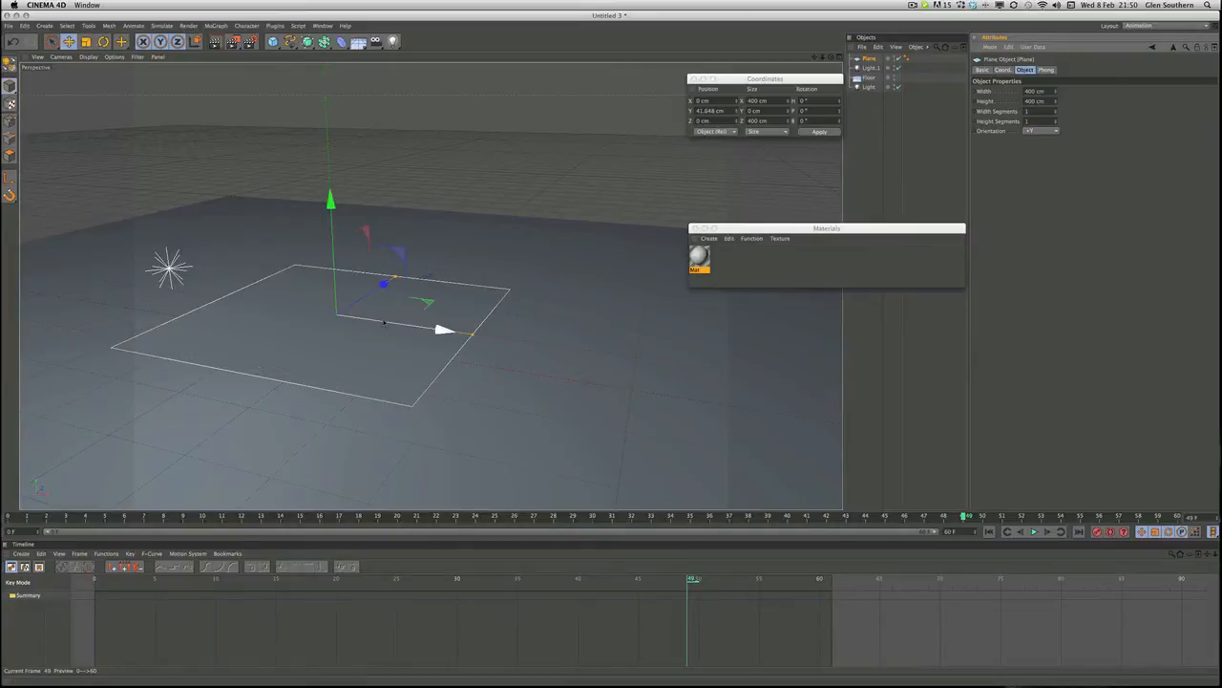
Step: Make the plane editable and scale it down uniformly to about 88 cm square
key(r)
key(t)
drag(387, 330, 155, 177)
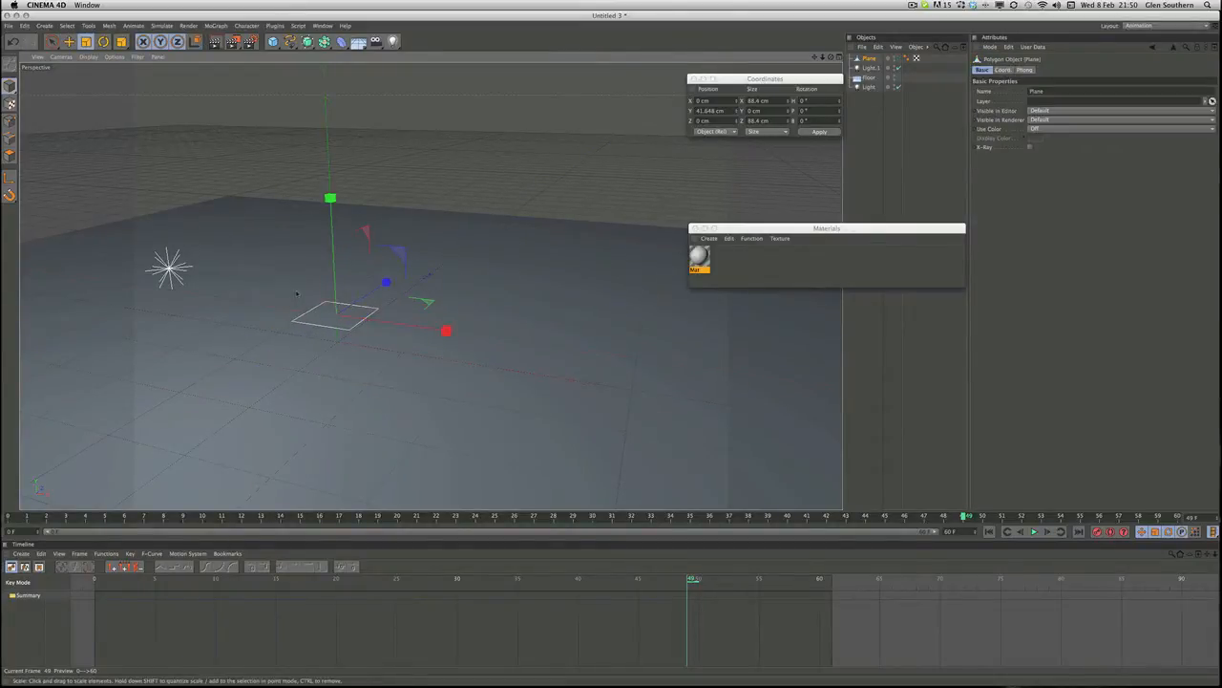
Step: Stand the plane upright with a pitch rotation of 90° and raise it to about Y 44 cm
key(r)
drag(311, 277, 303, 342)
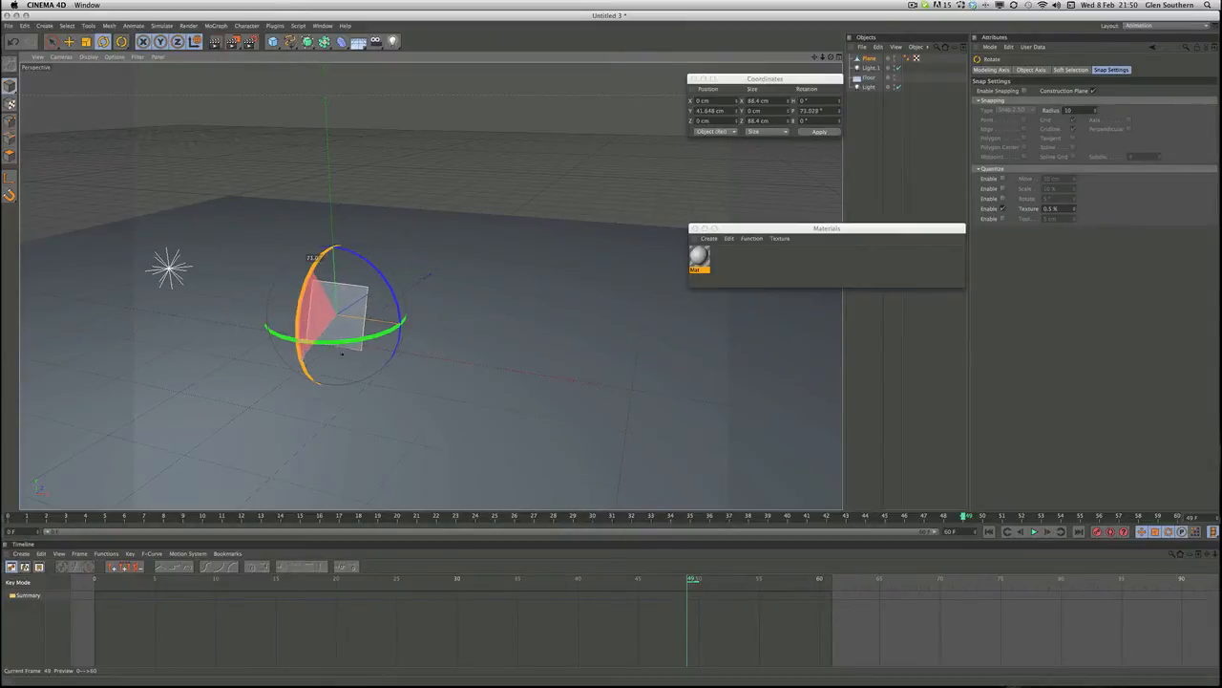
drag(341, 353, 341, 355)
double_click(812, 110)
text(90)
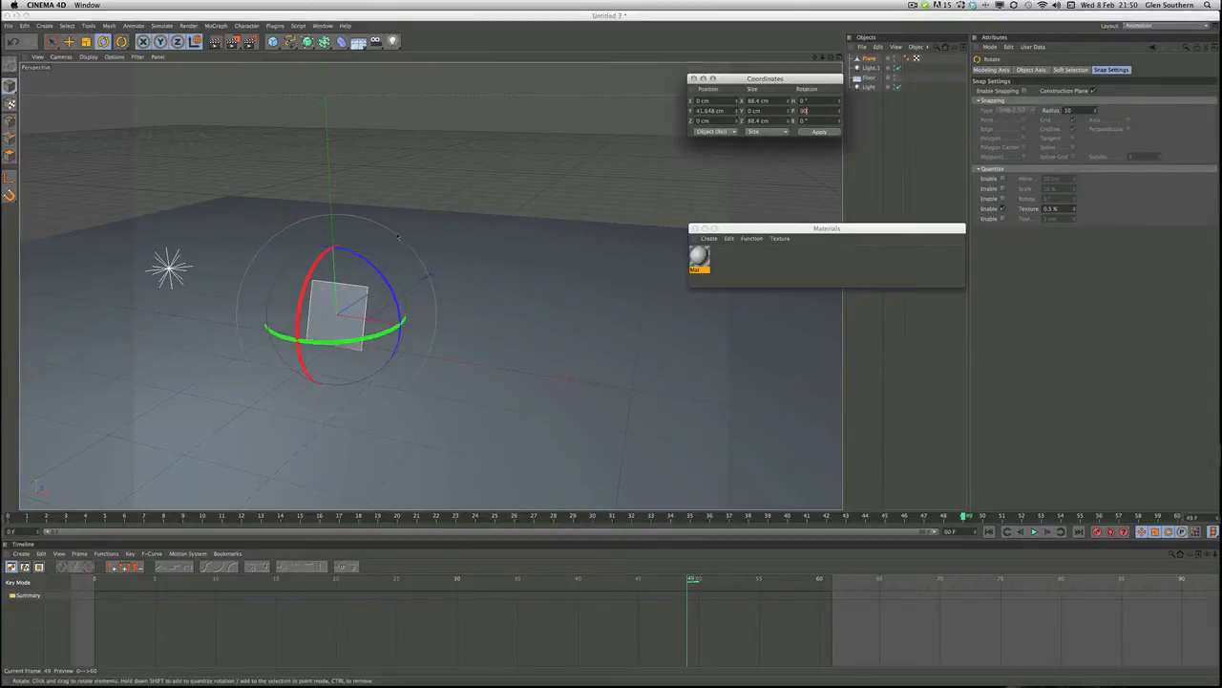
key(Return)
key(e)
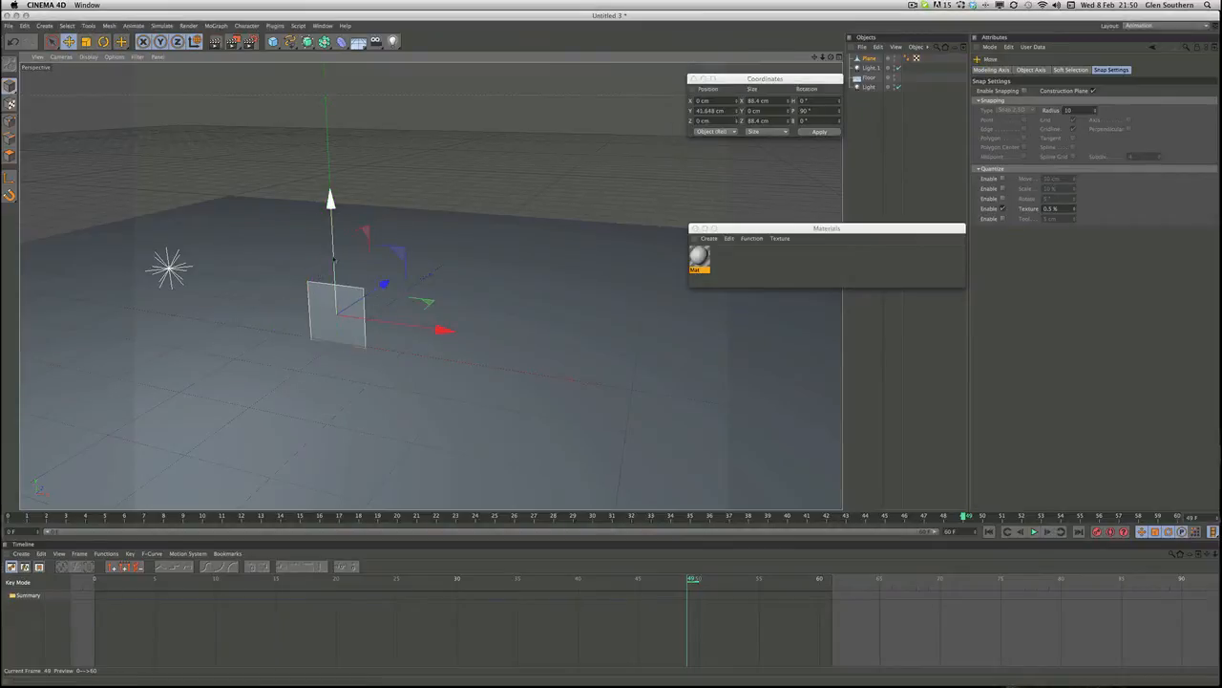
drag(336, 262, 507, 245)
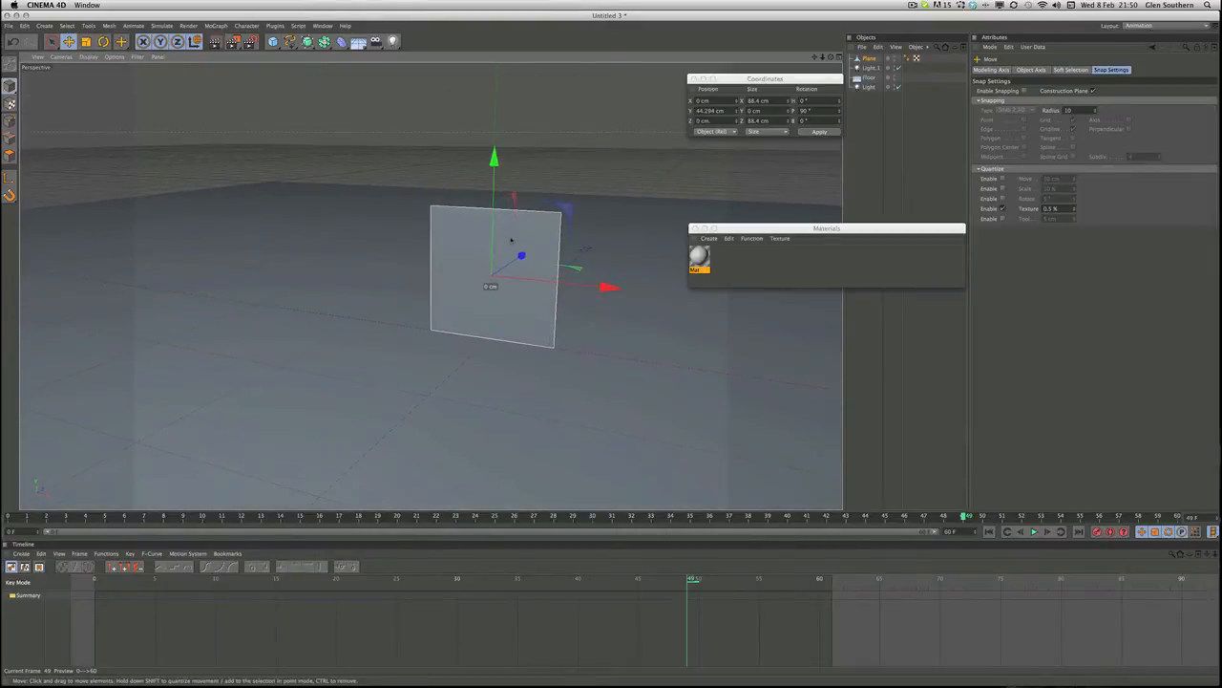
Step: Render the active view to check the shadows the upright plane casts on the floor
click(215, 41)
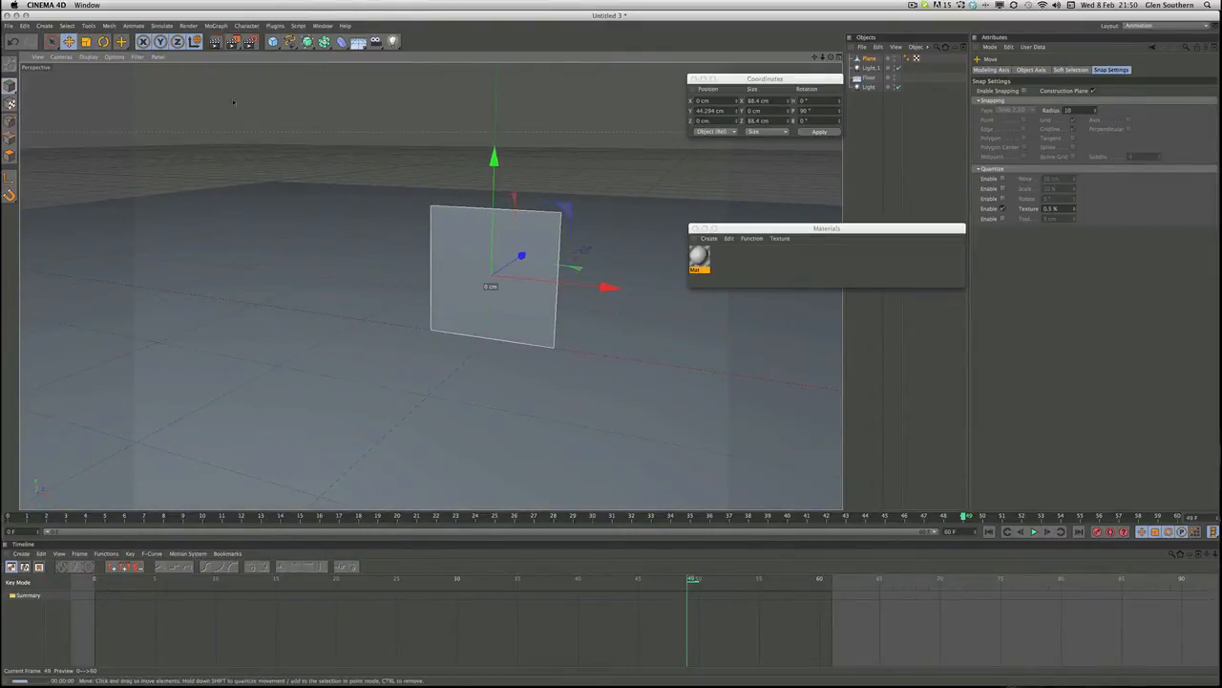
alt+drag(355, 250, 387, 246)
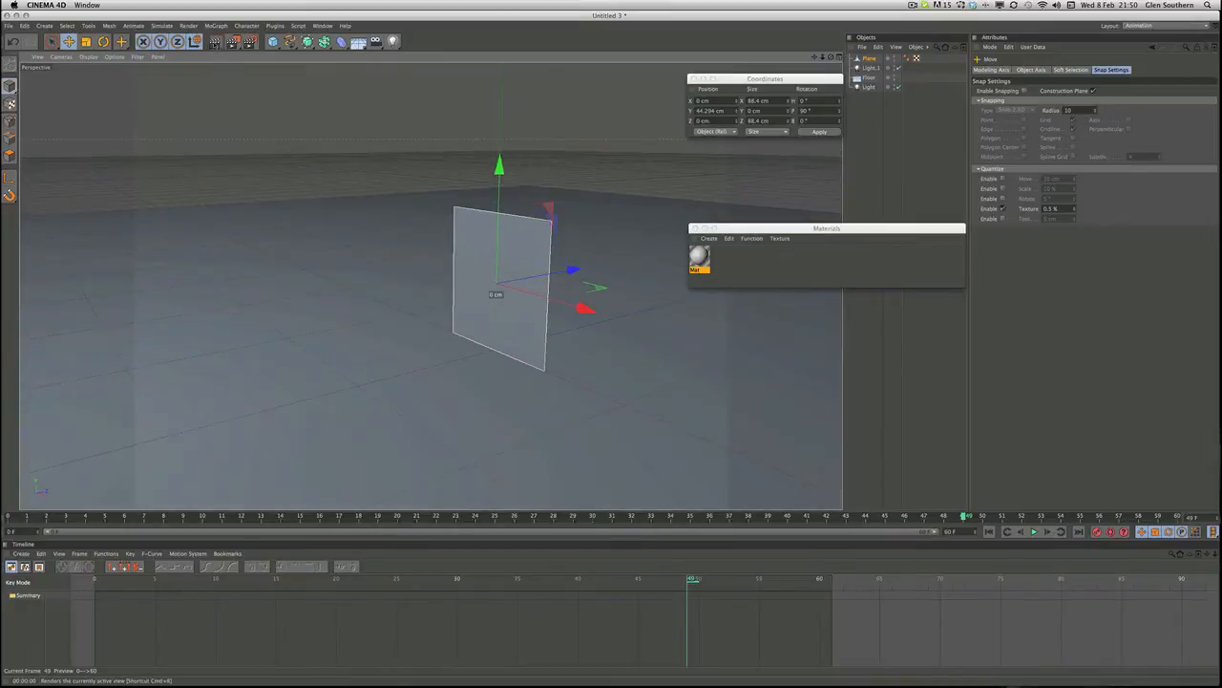
click(215, 41)
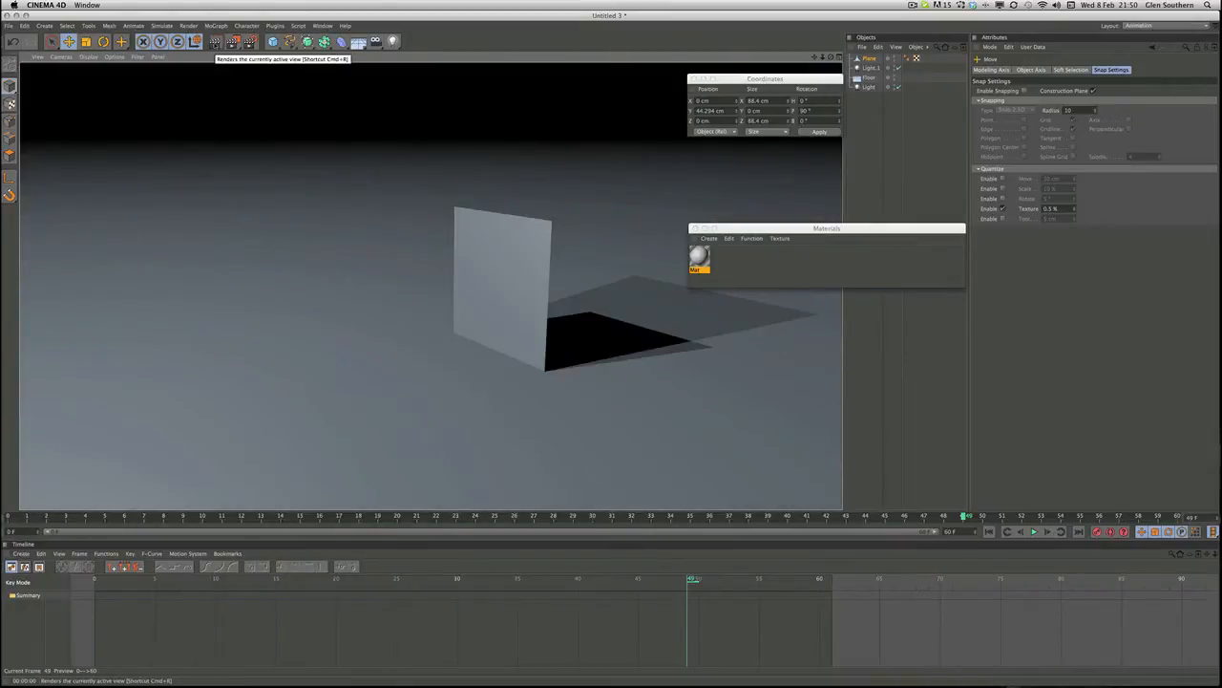
Step: Rename the default material to LOBOT
alt+drag(386, 303, 429, 283)
alt+middle_drag(452, 209, 377, 204)
alt+right_drag(376, 205, 631, 197)
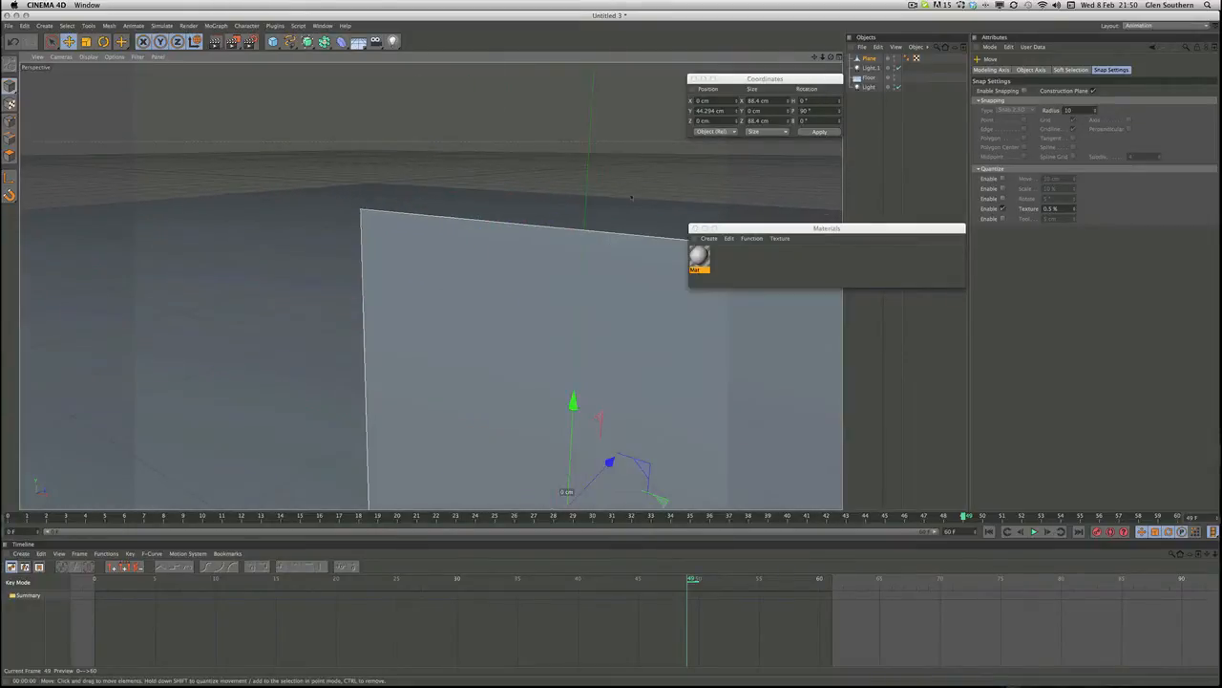
alt+drag(509, 228, 604, 158)
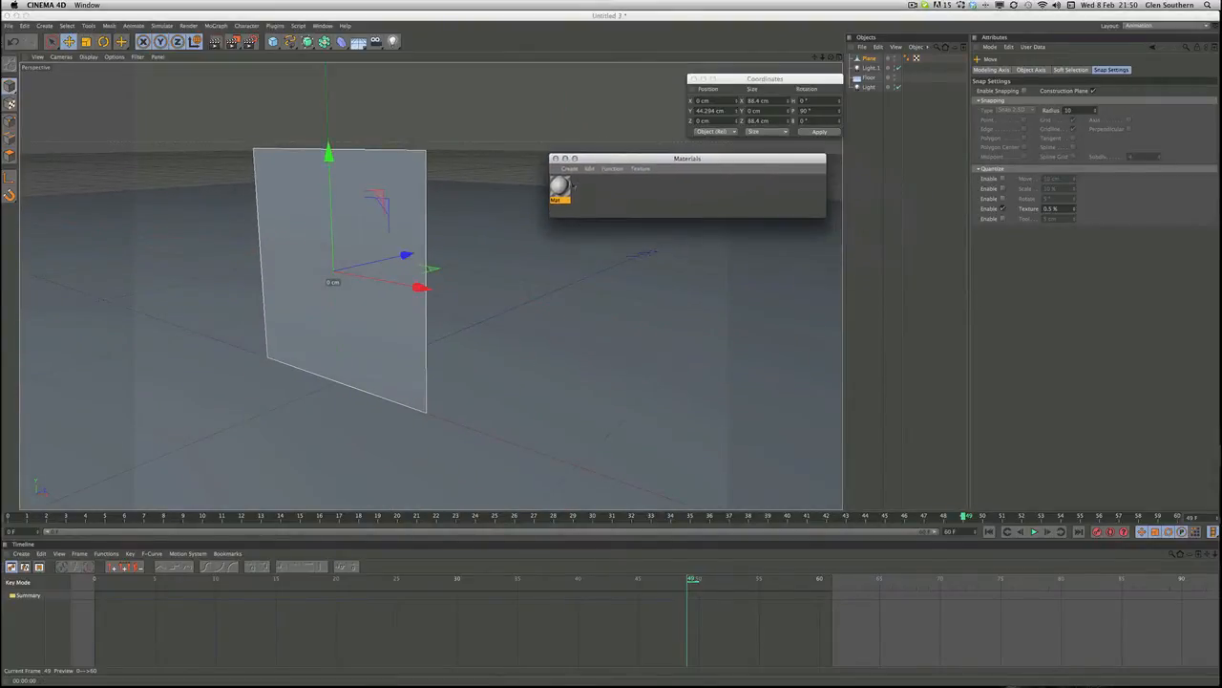
click(560, 187)
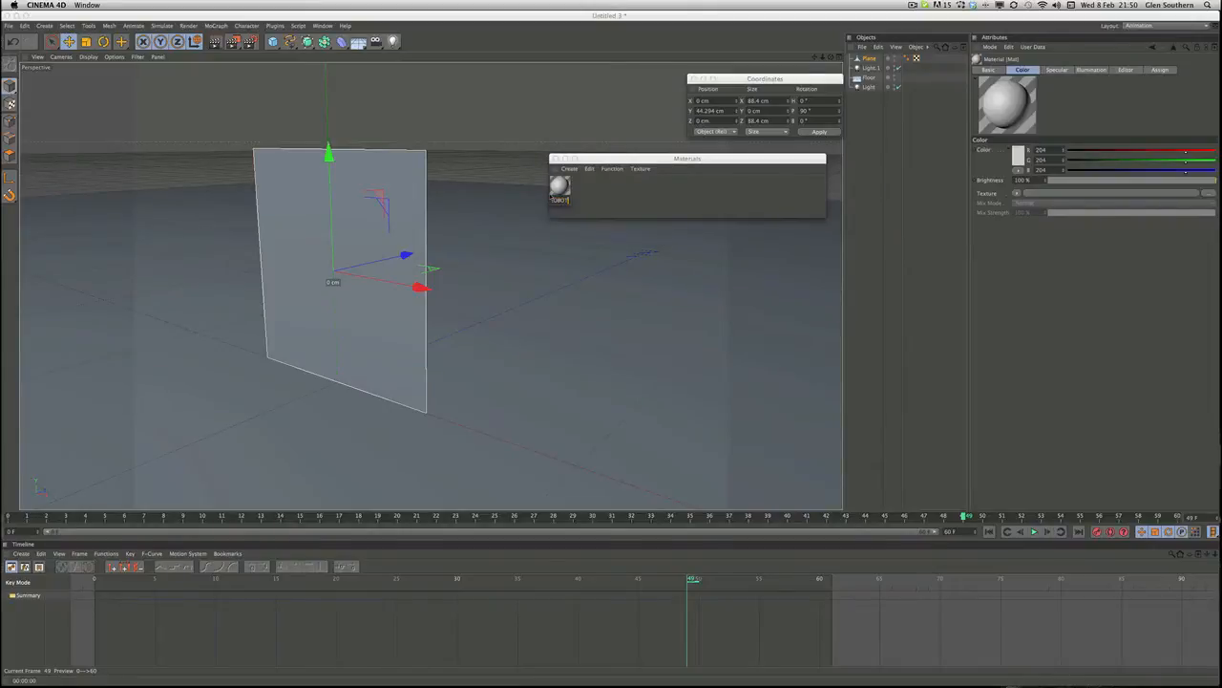
key(Return)
click(597, 188)
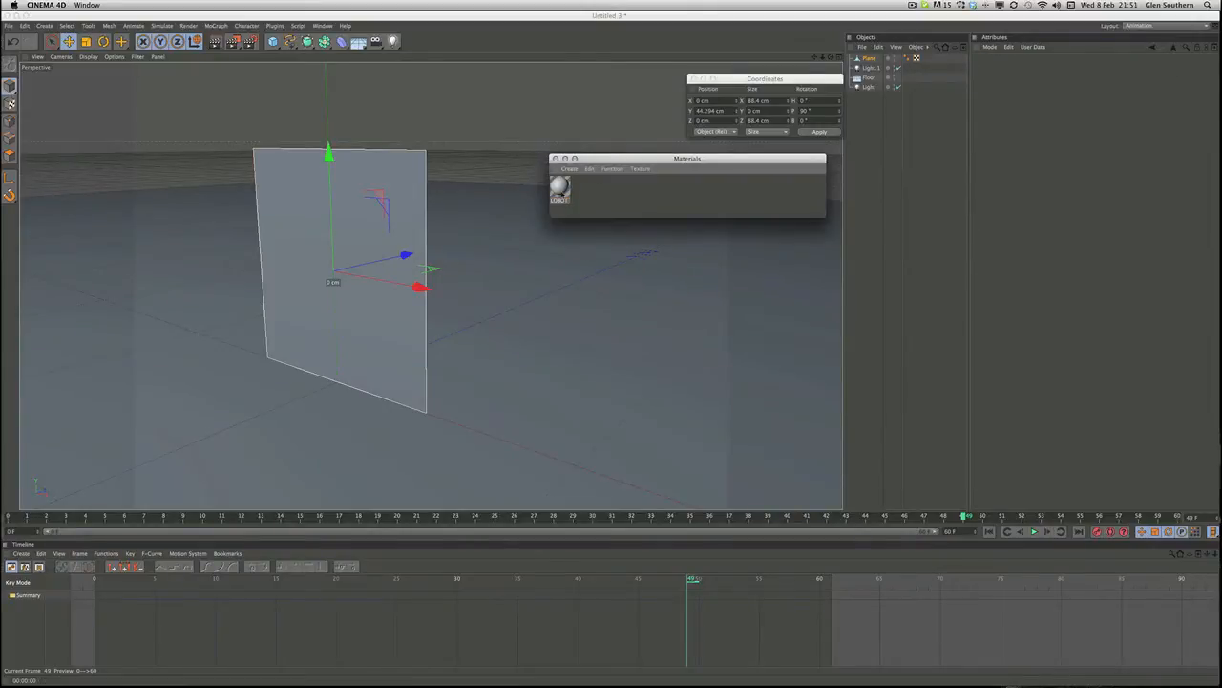
Step: Load walk001_0000.tif from the WALK IMAGES folder as the LOBOT material's color texture, without copying it to the project location
double_click(559, 187)
drag(350, 69, 745, 231)
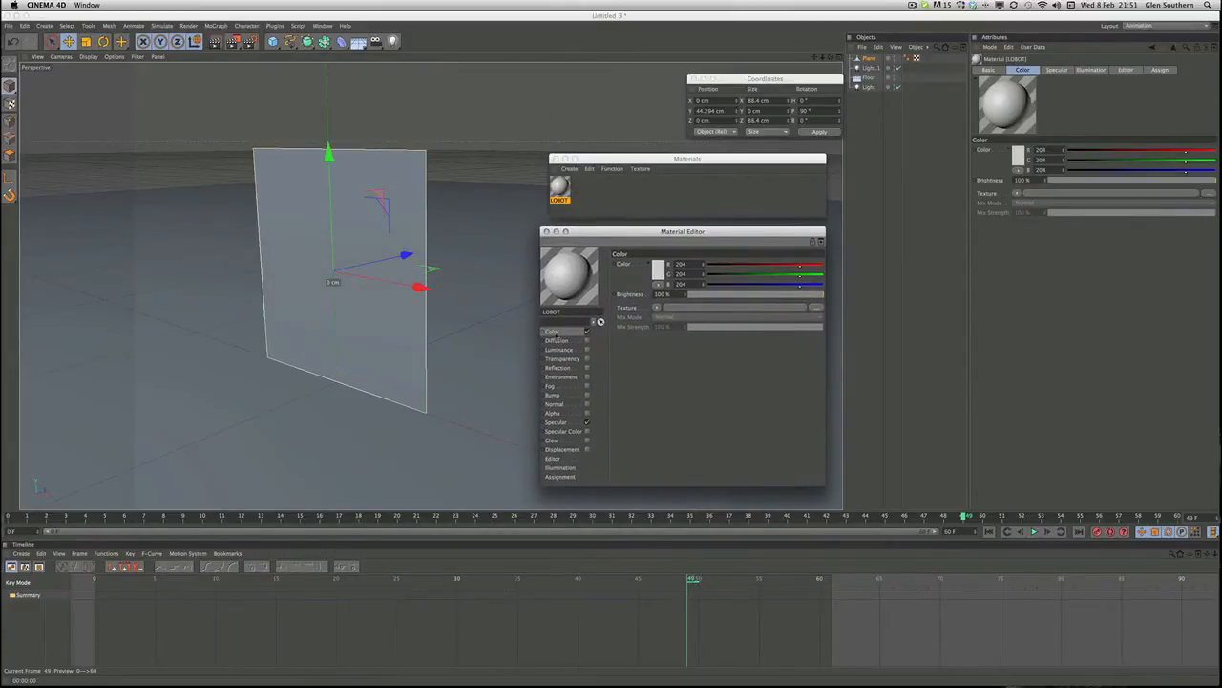
click(816, 309)
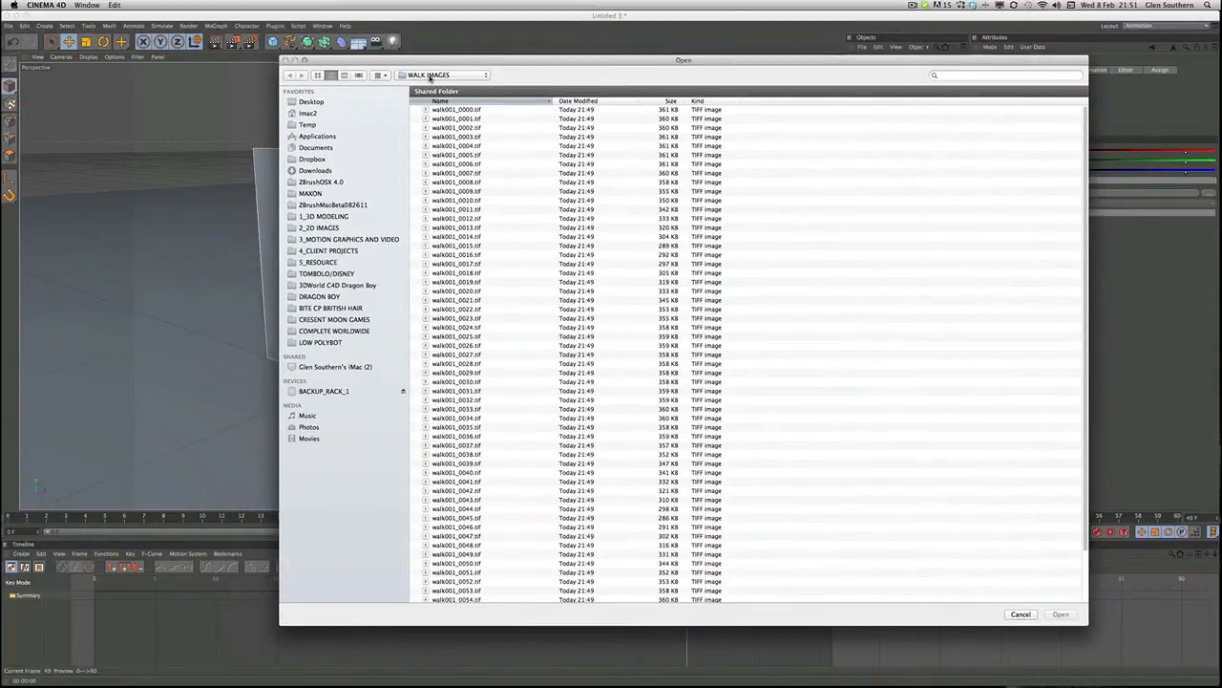
drag(465, 65, 466, 55)
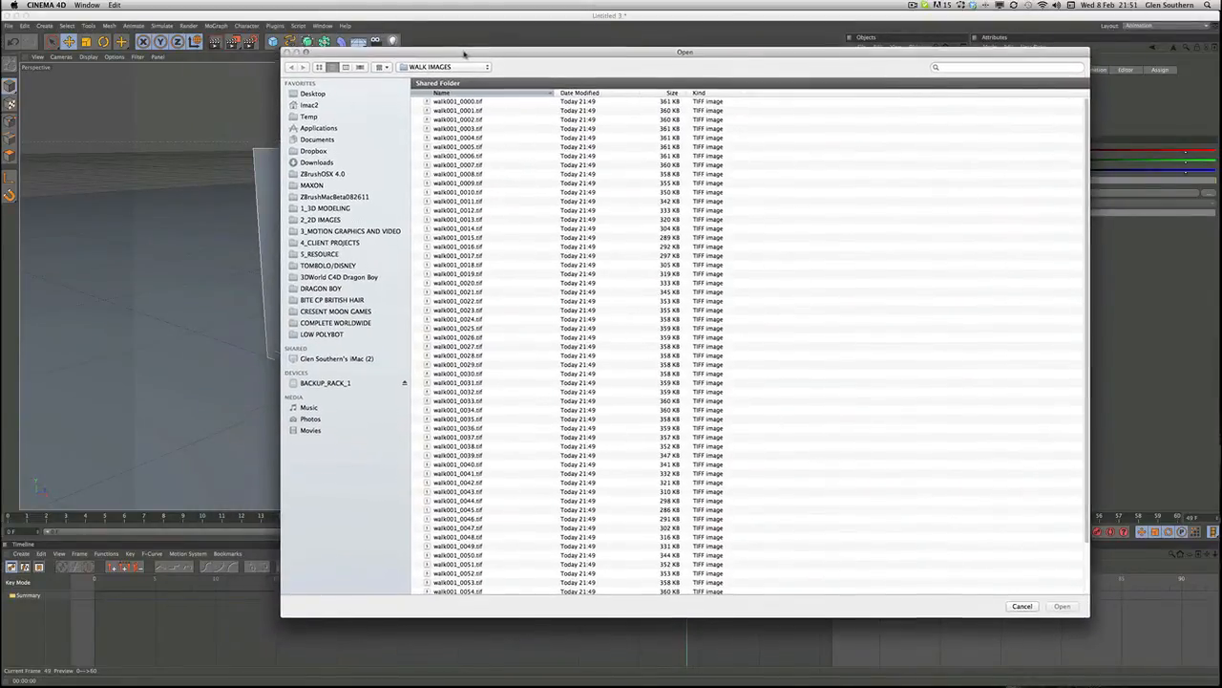
click(453, 100)
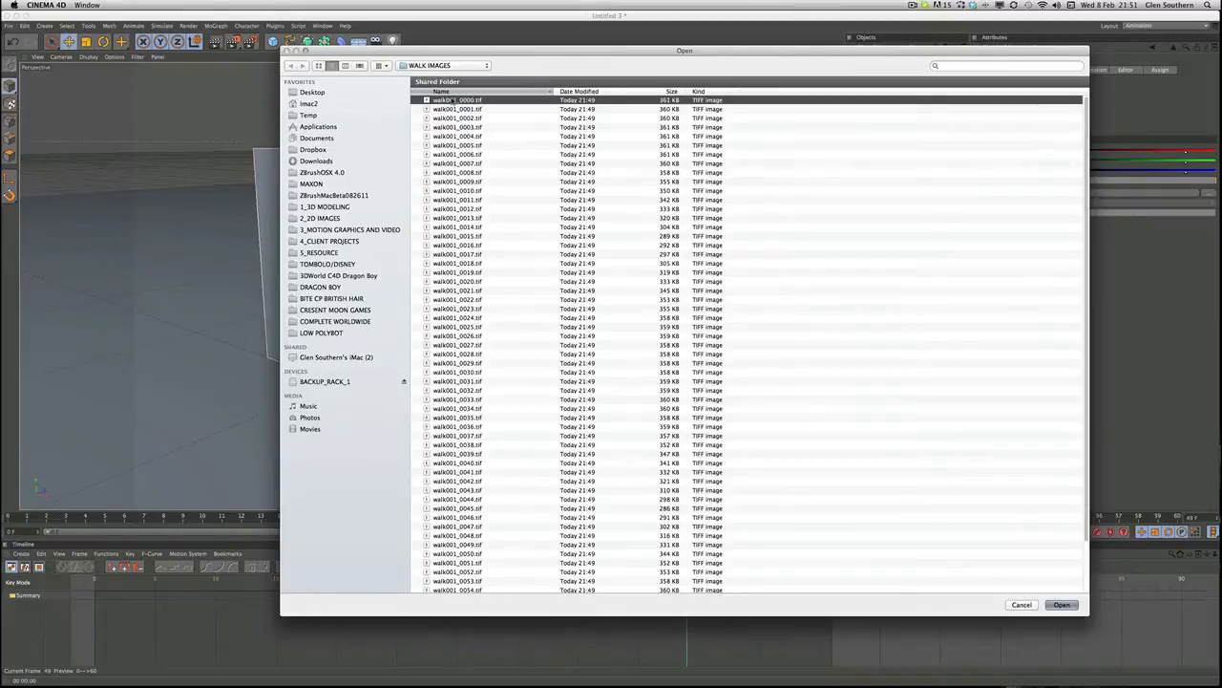
double_click(453, 99)
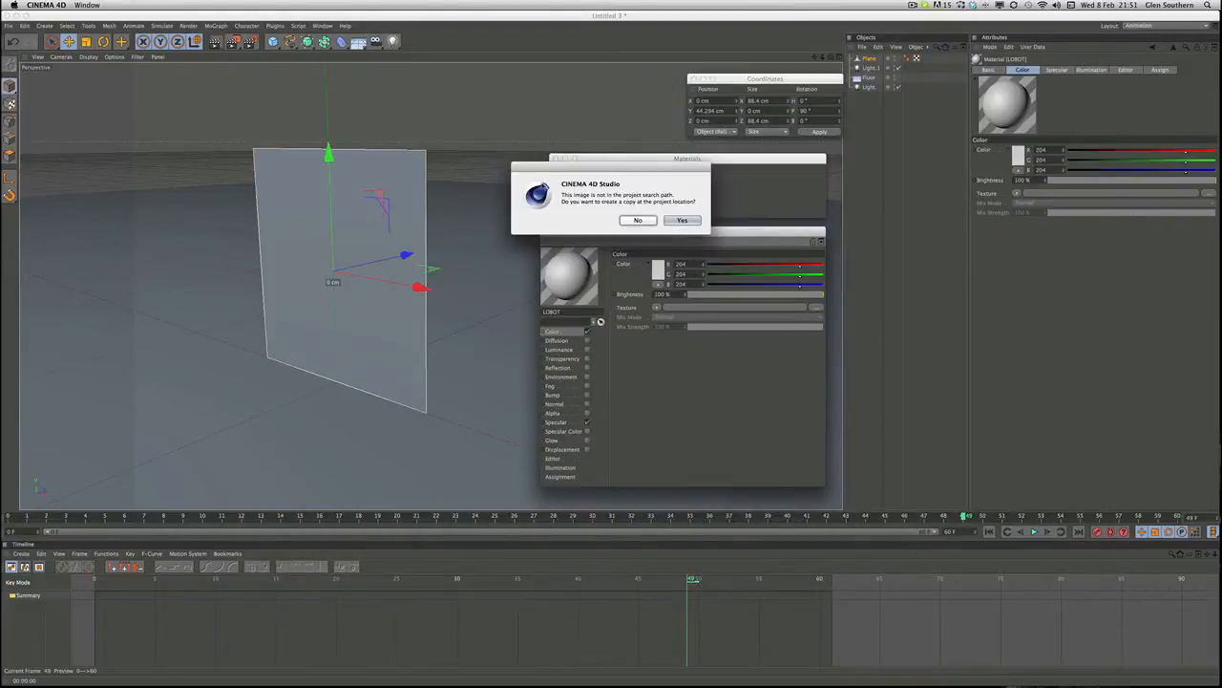
click(635, 220)
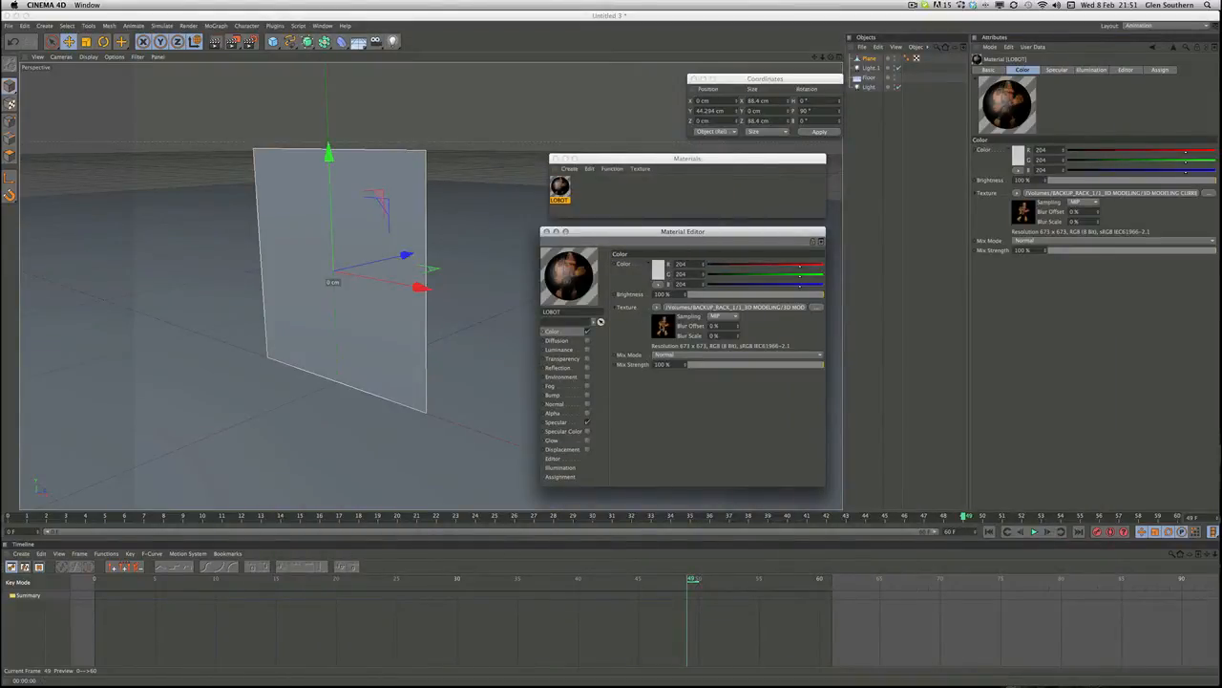
Step: Set the color texture's animation to Loop mode with Exact Frame timing and a movie end frame of 60
click(663, 326)
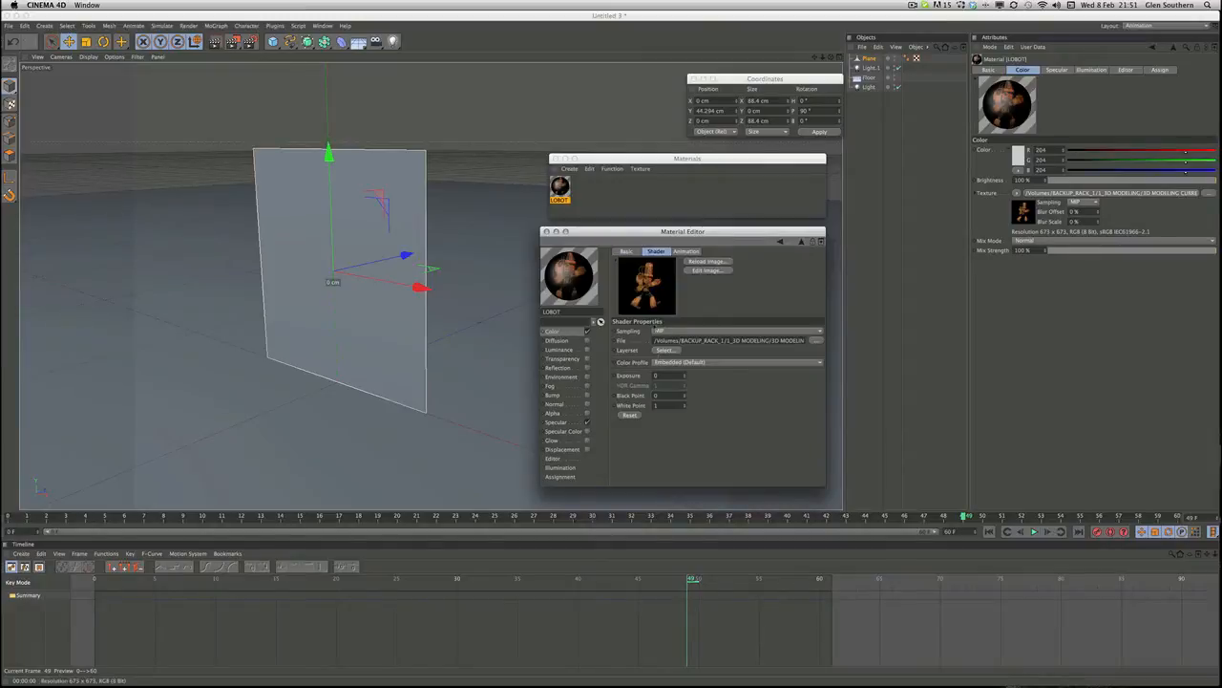
click(686, 251)
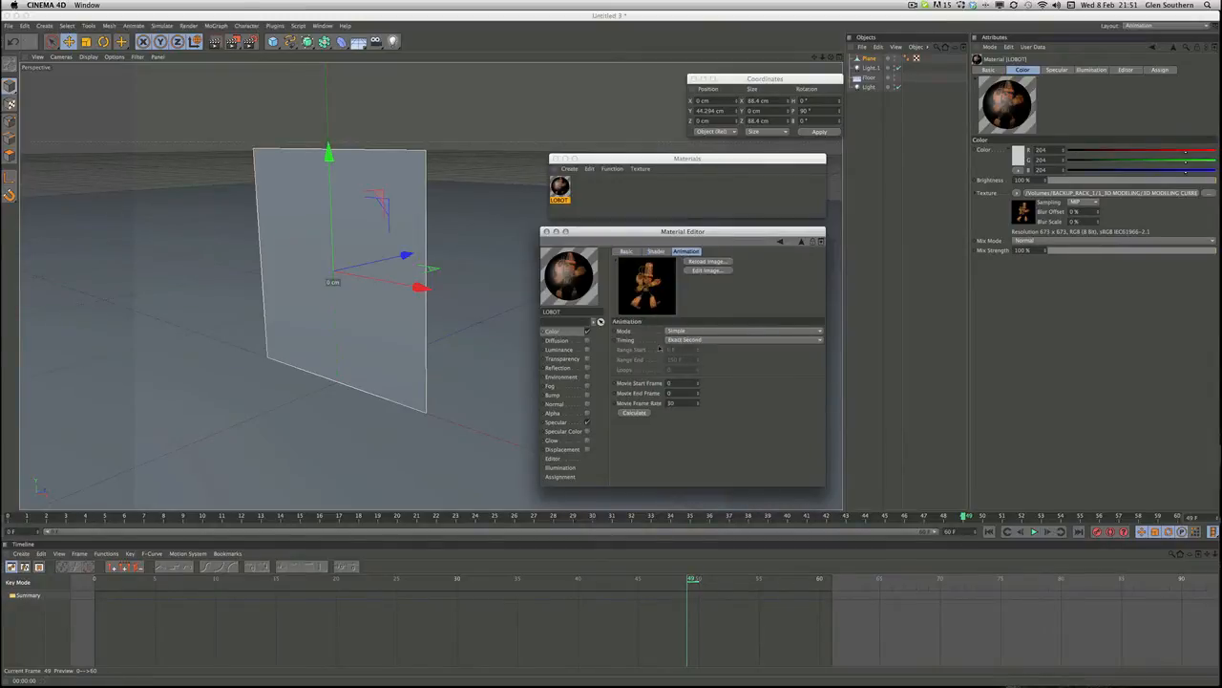
click(679, 331)
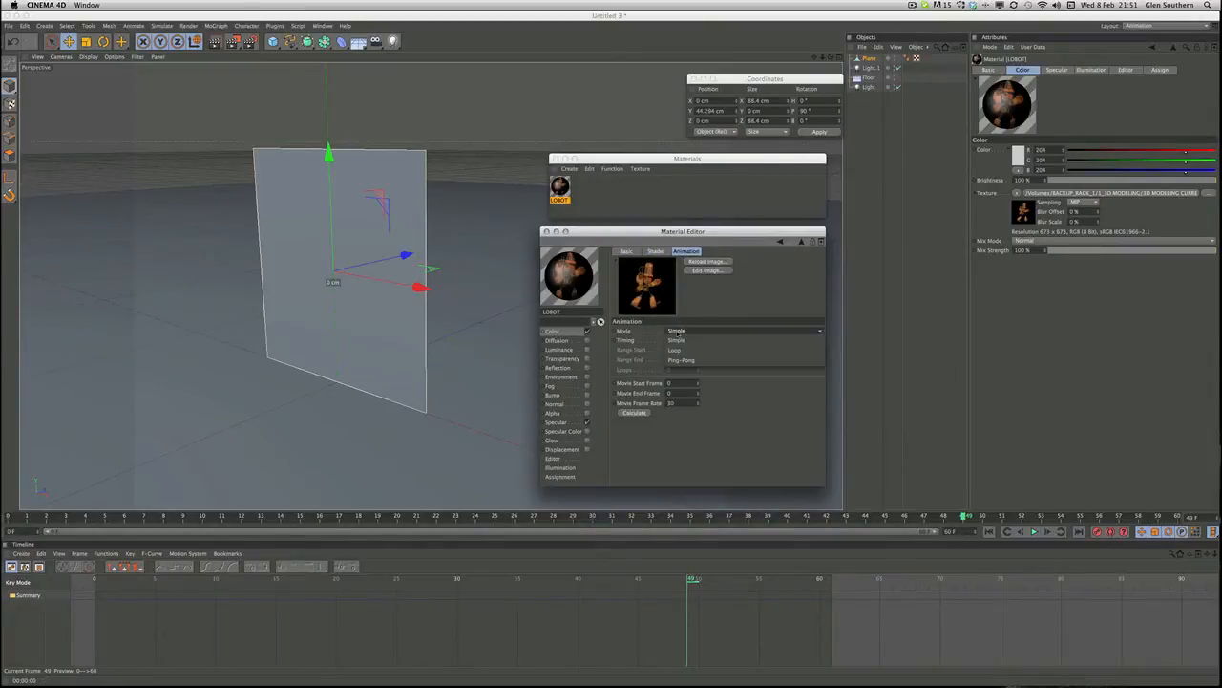
click(704, 340)
click(678, 340)
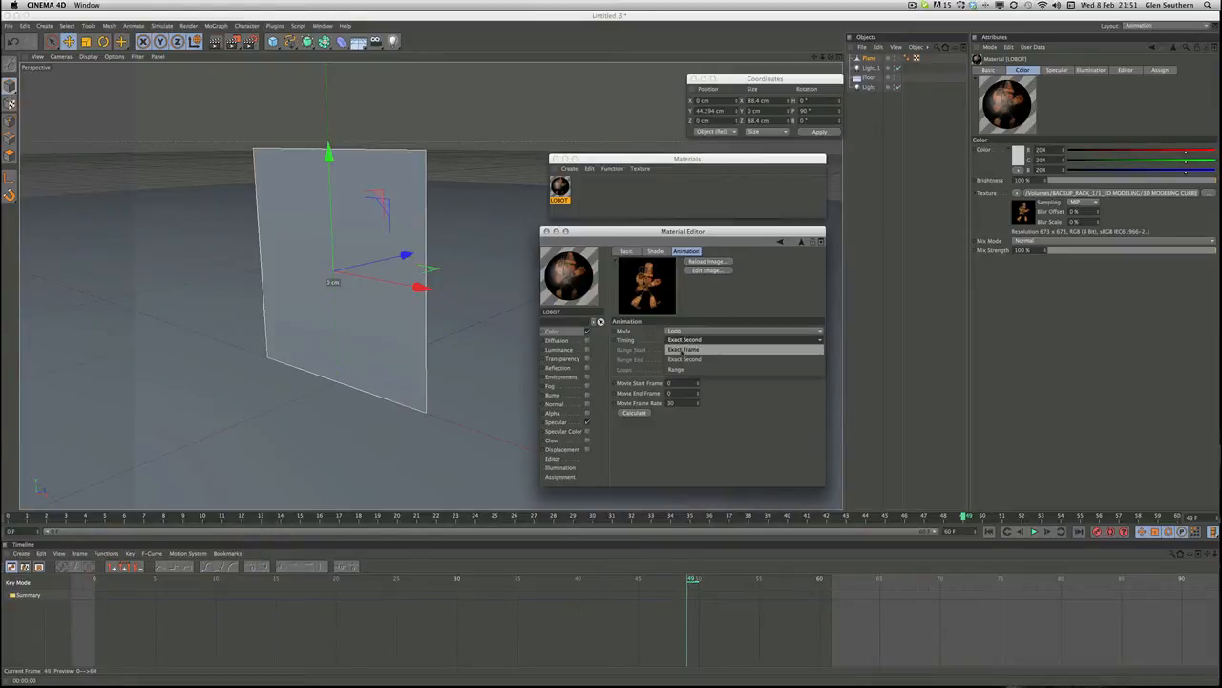
click(684, 351)
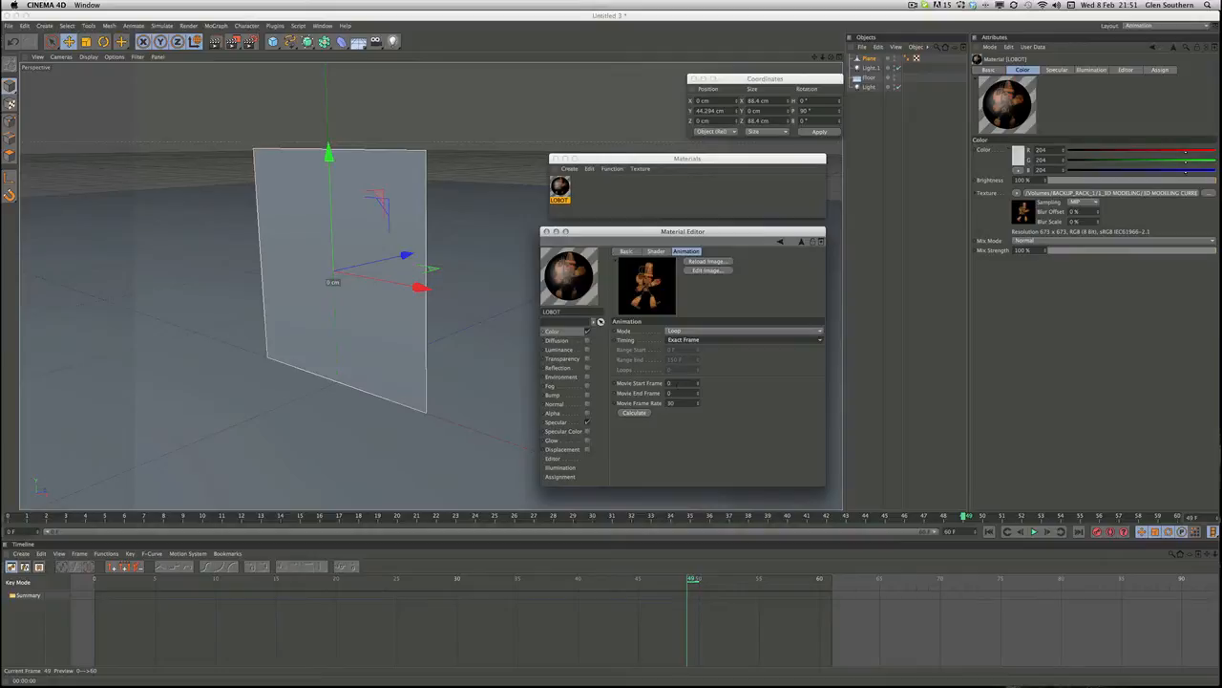
click(671, 392)
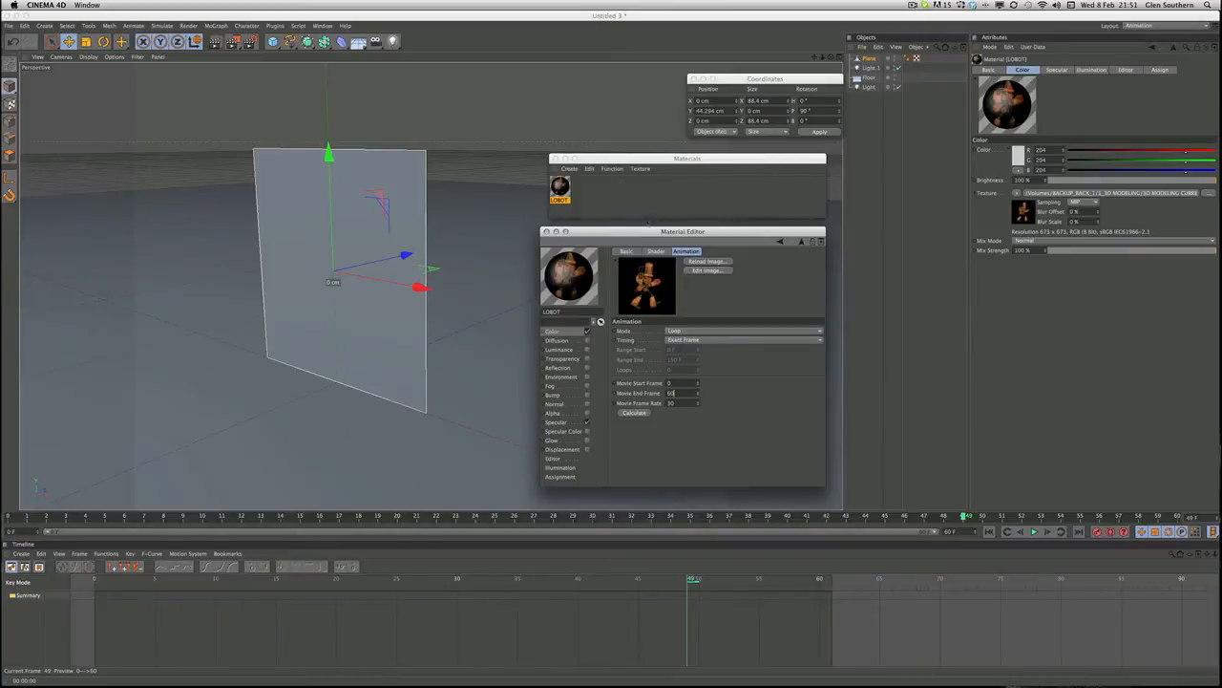
drag(631, 231, 646, 233)
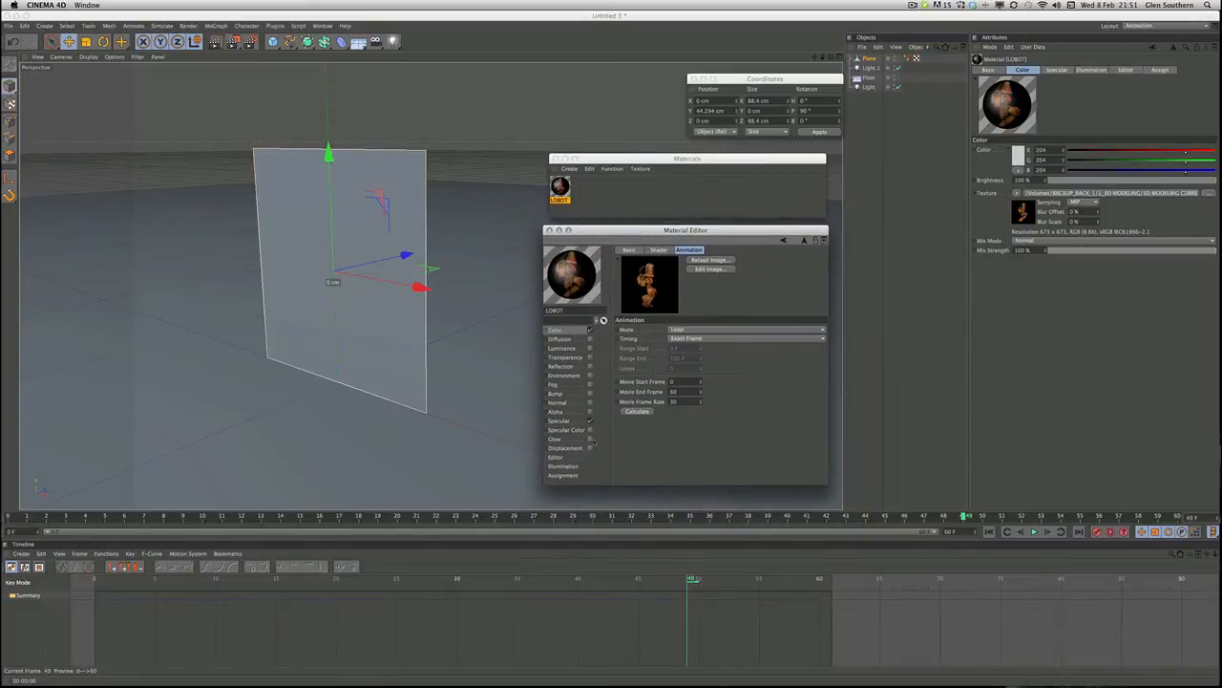
Step: Turn off the LOBOT material's Specular channel and apply the material to the upright plane
click(590, 421)
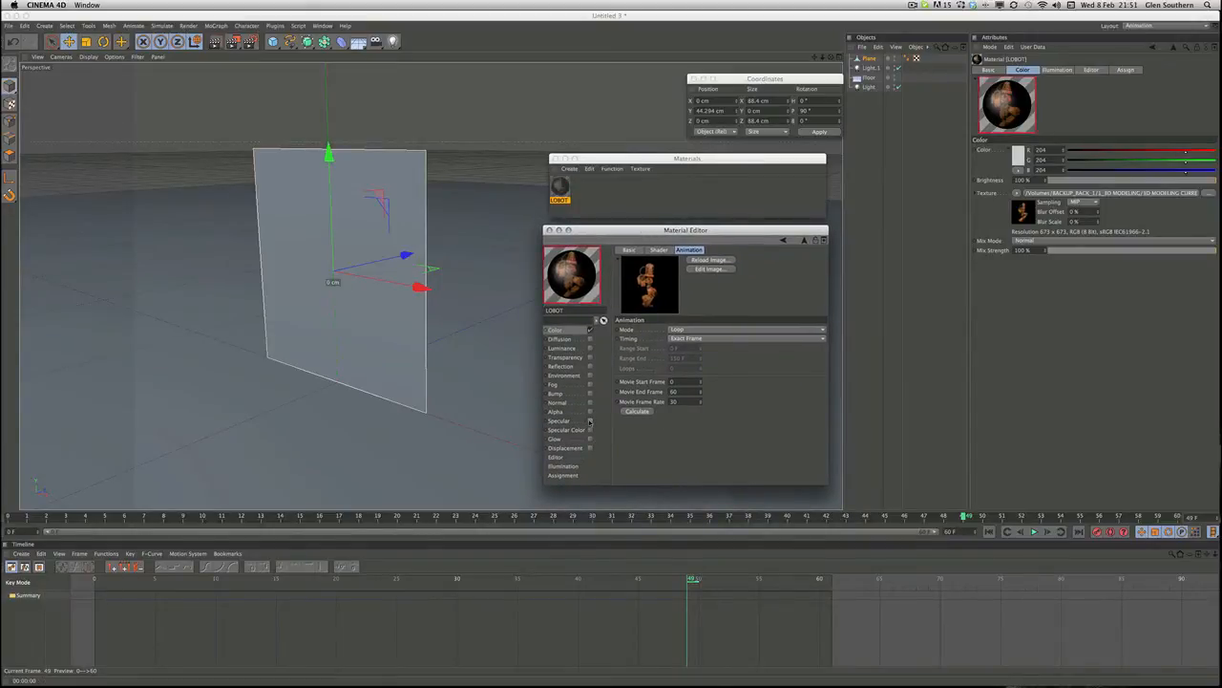
drag(624, 236, 626, 232)
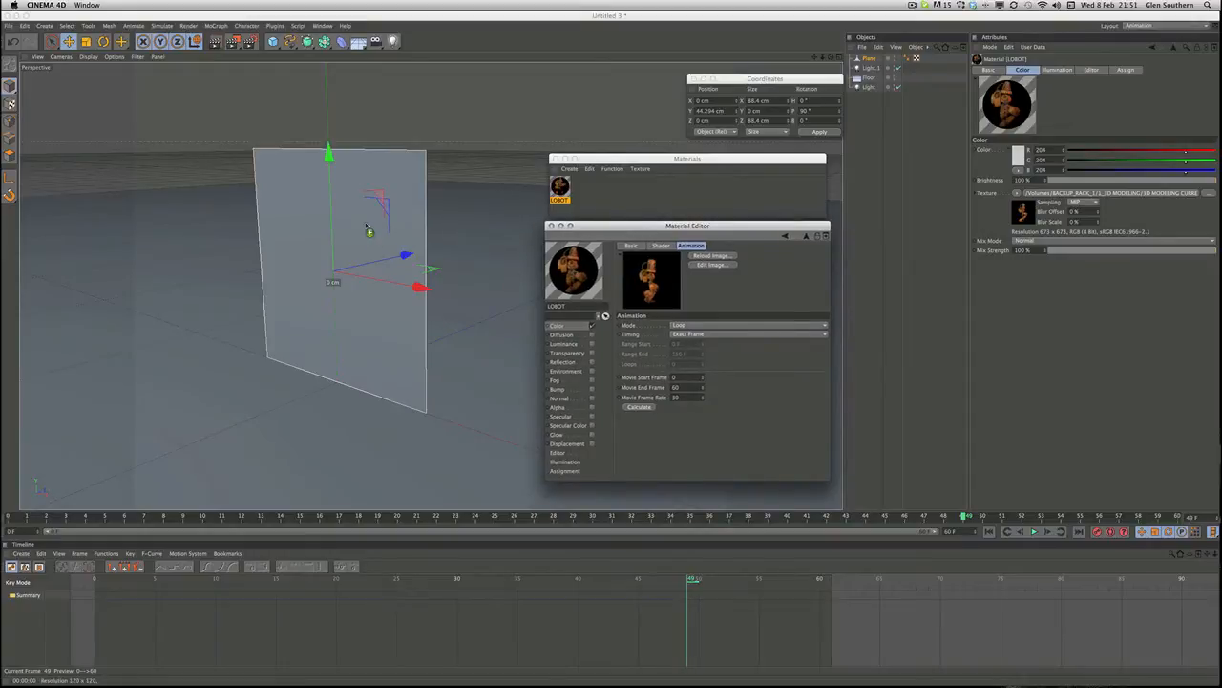
drag(368, 229, 369, 227)
alt+drag(468, 435, 532, 404)
Step: Set the LOBOT material's texture preview size to 512x512 and turn on Animate Preview while the timeline plays
click(558, 452)
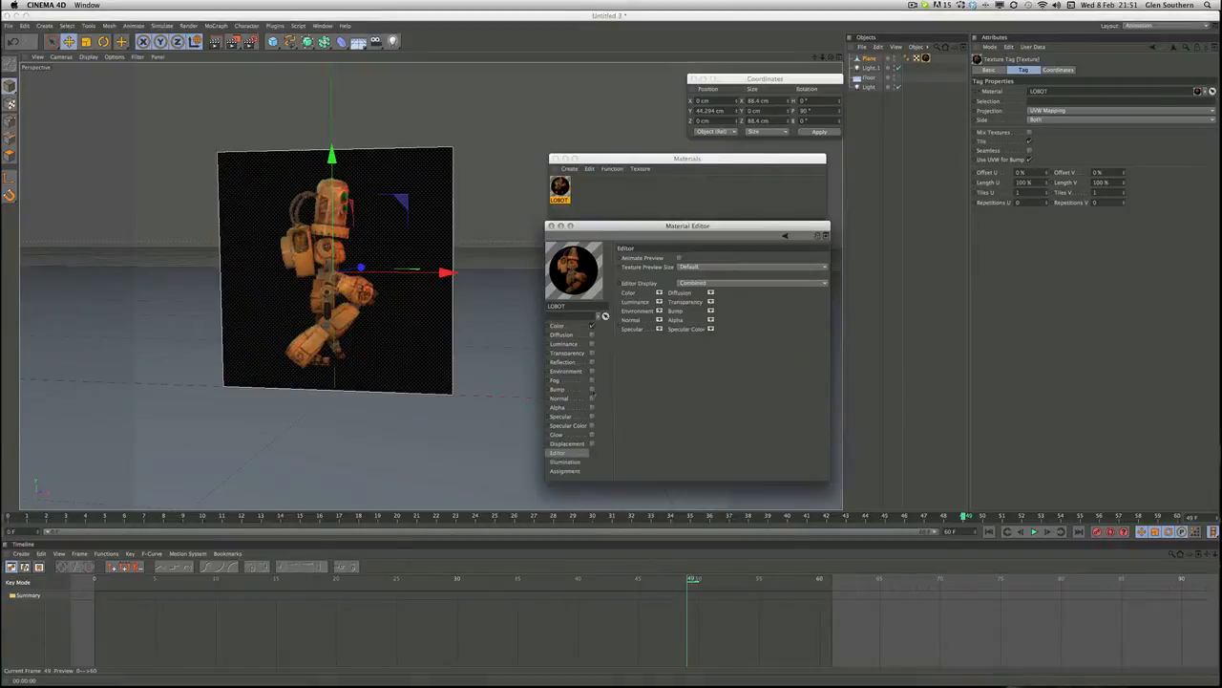
click(715, 265)
click(693, 326)
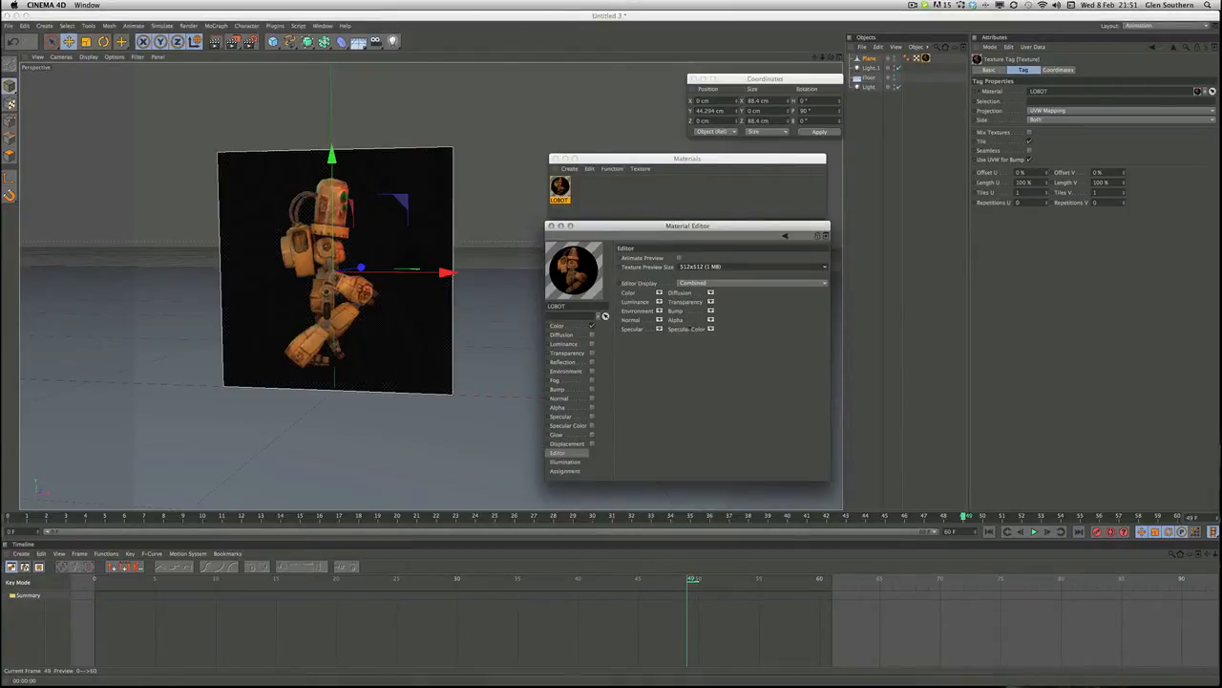
alt+drag(449, 273, 463, 253)
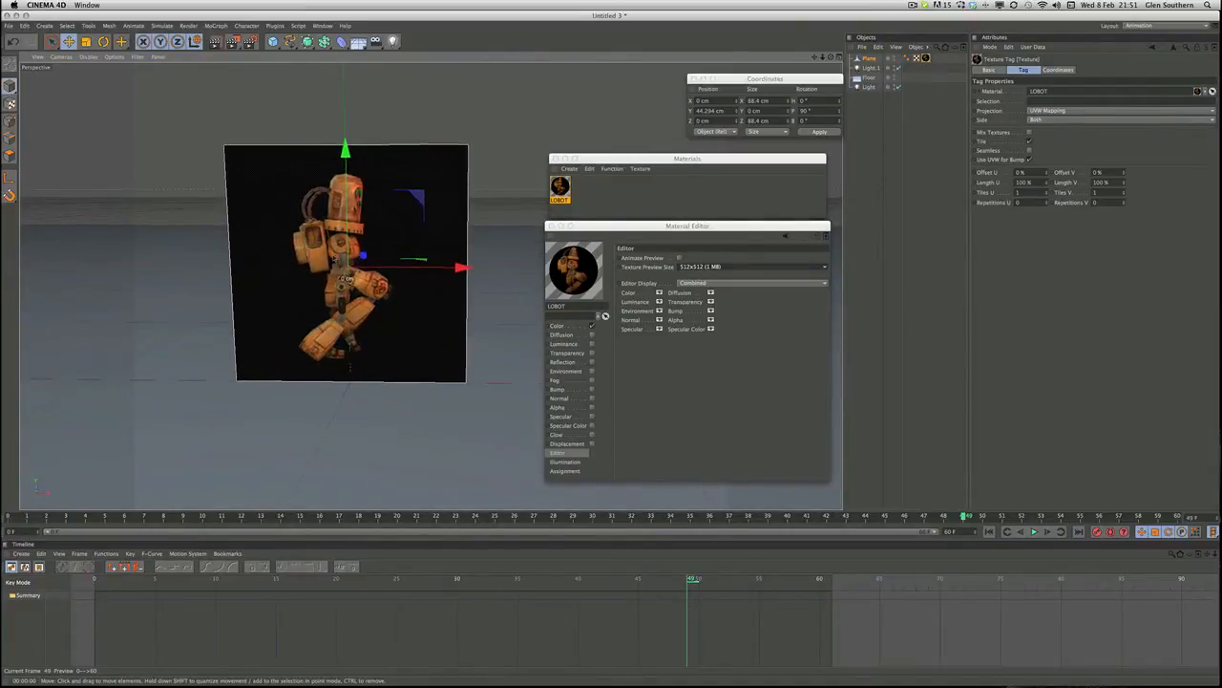
alt+drag(313, 240, 415, 256)
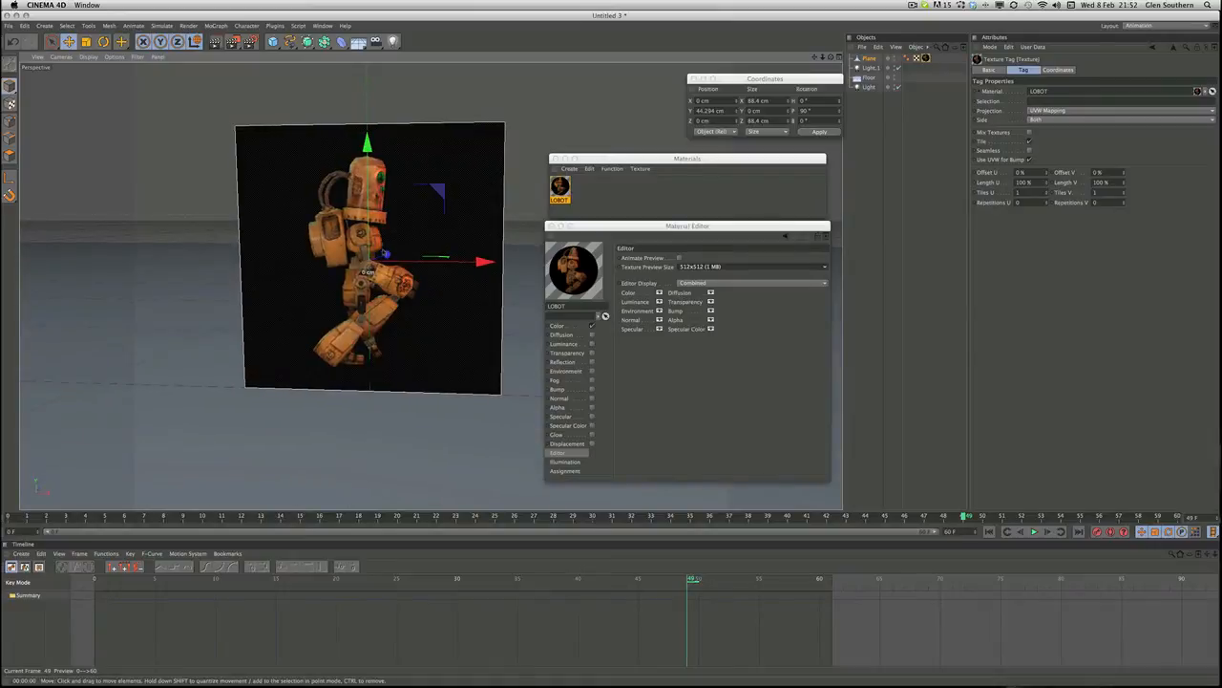
click(599, 231)
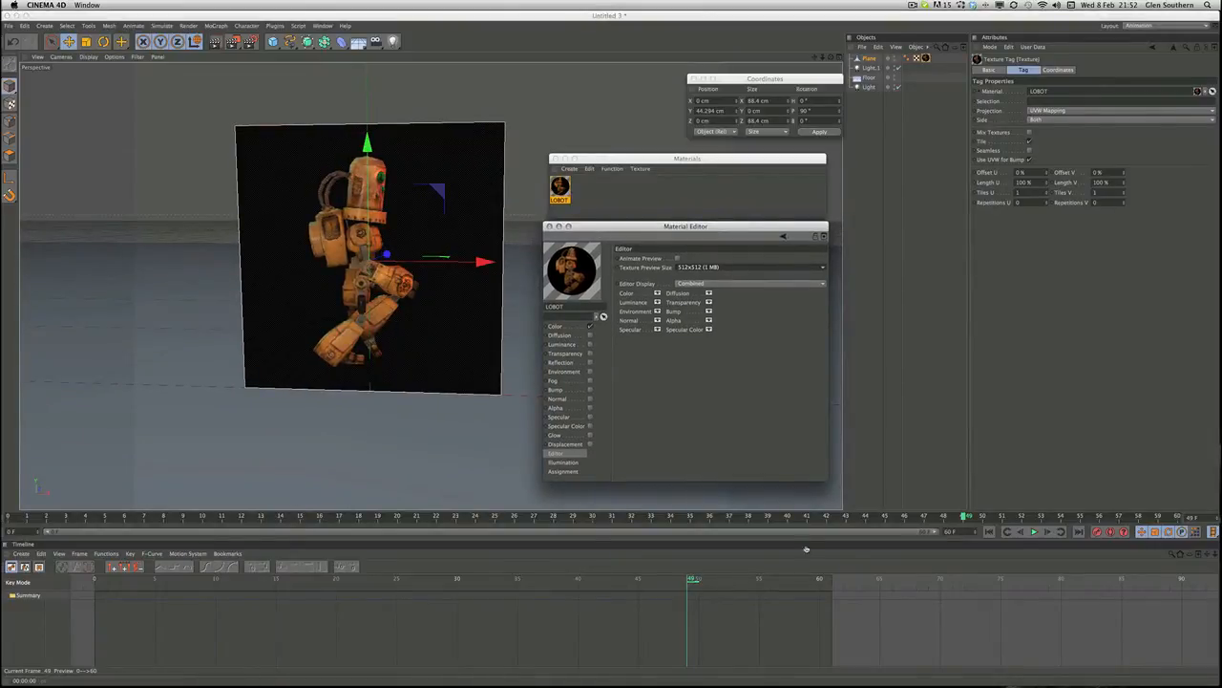
click(1033, 532)
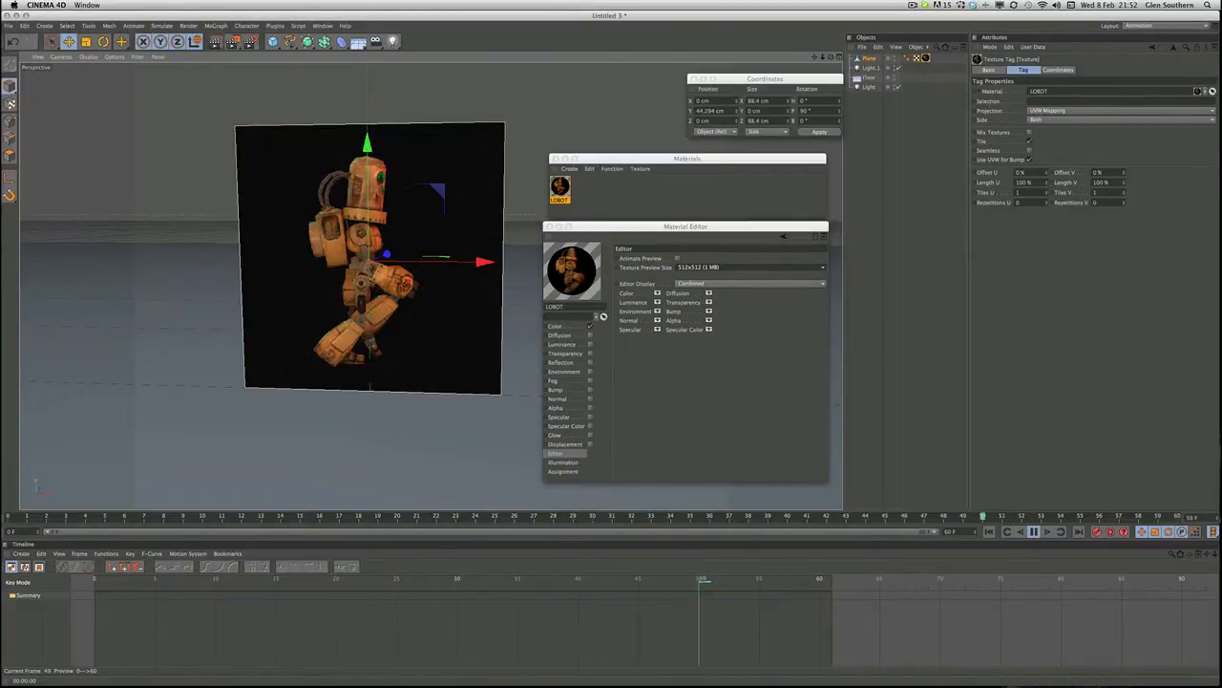
click(678, 259)
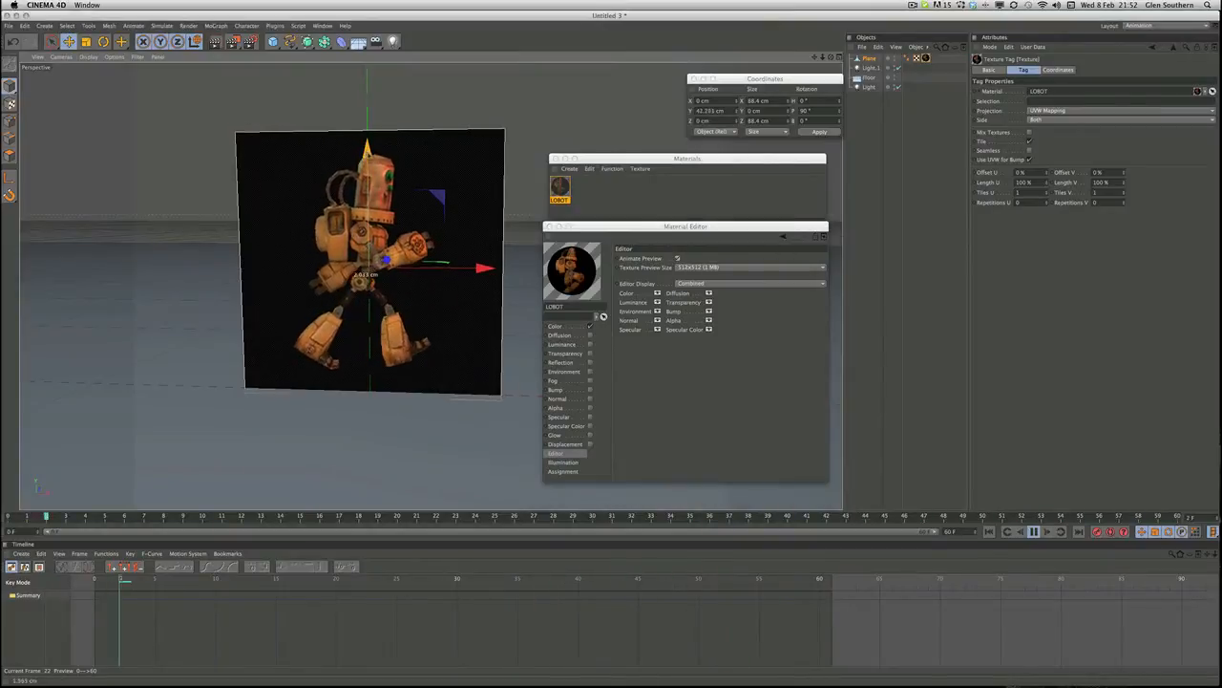
Step: Stop playback and lower the textured plane until the robot's feet meet the floor
drag(378, 141, 376, 171)
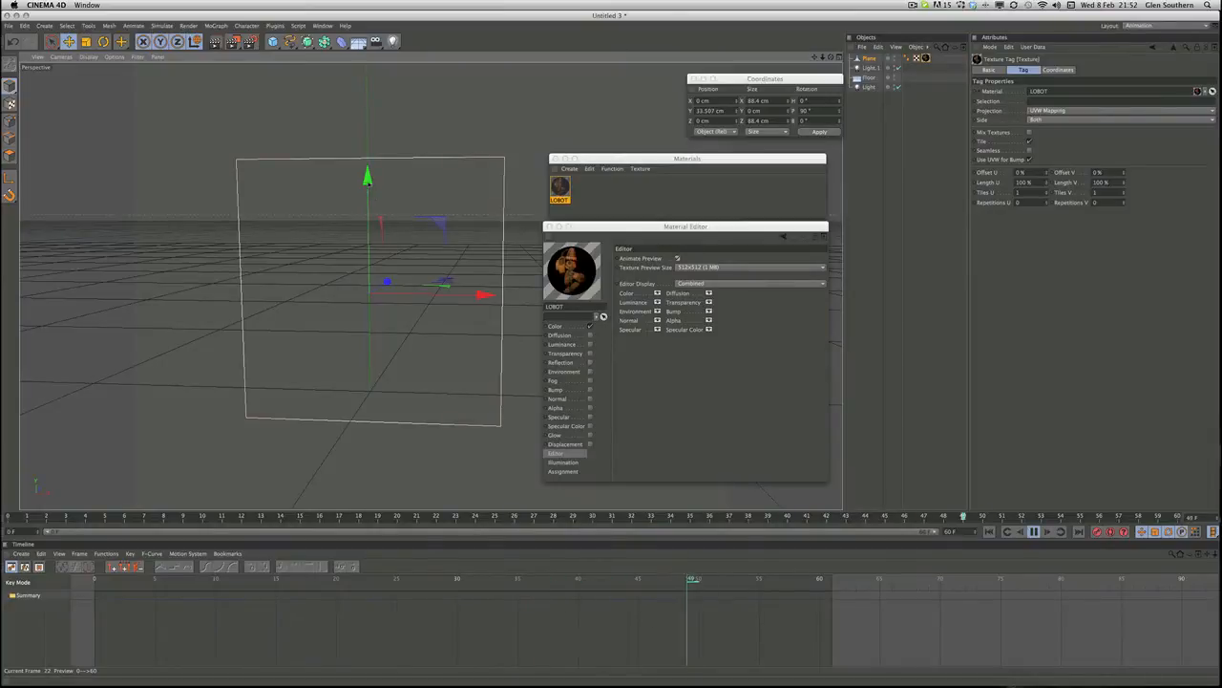
click(456, 212)
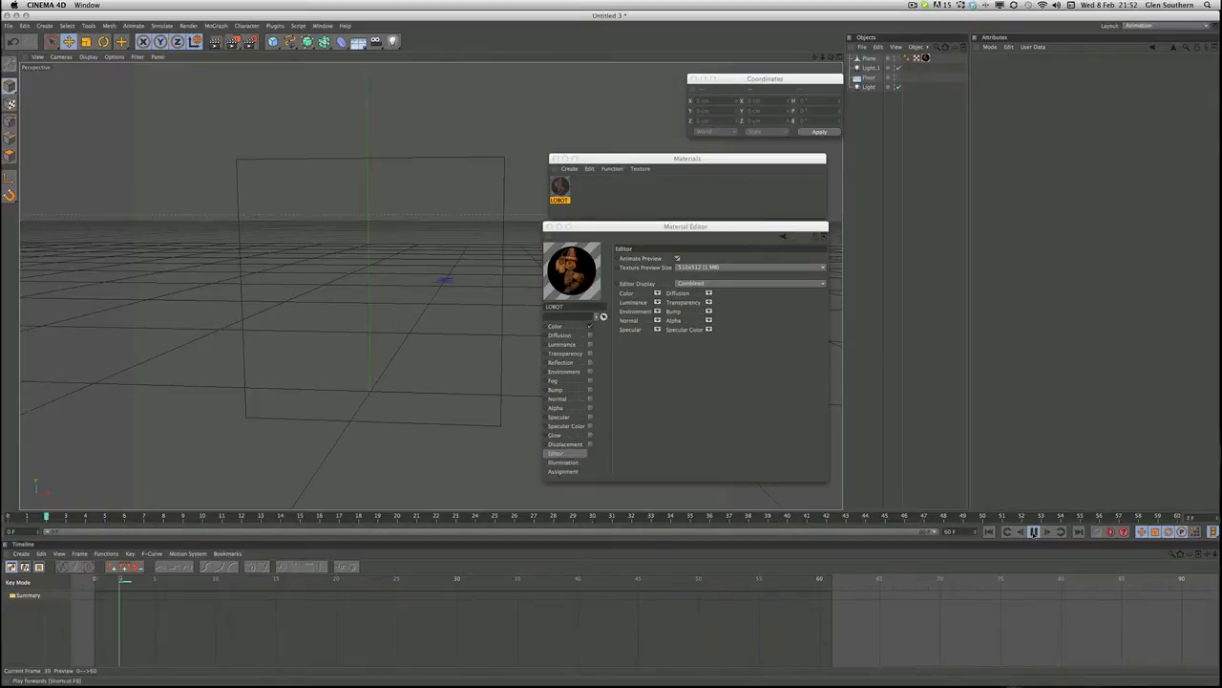
click(1033, 532)
alt+middle_drag(295, 335, 287, 308)
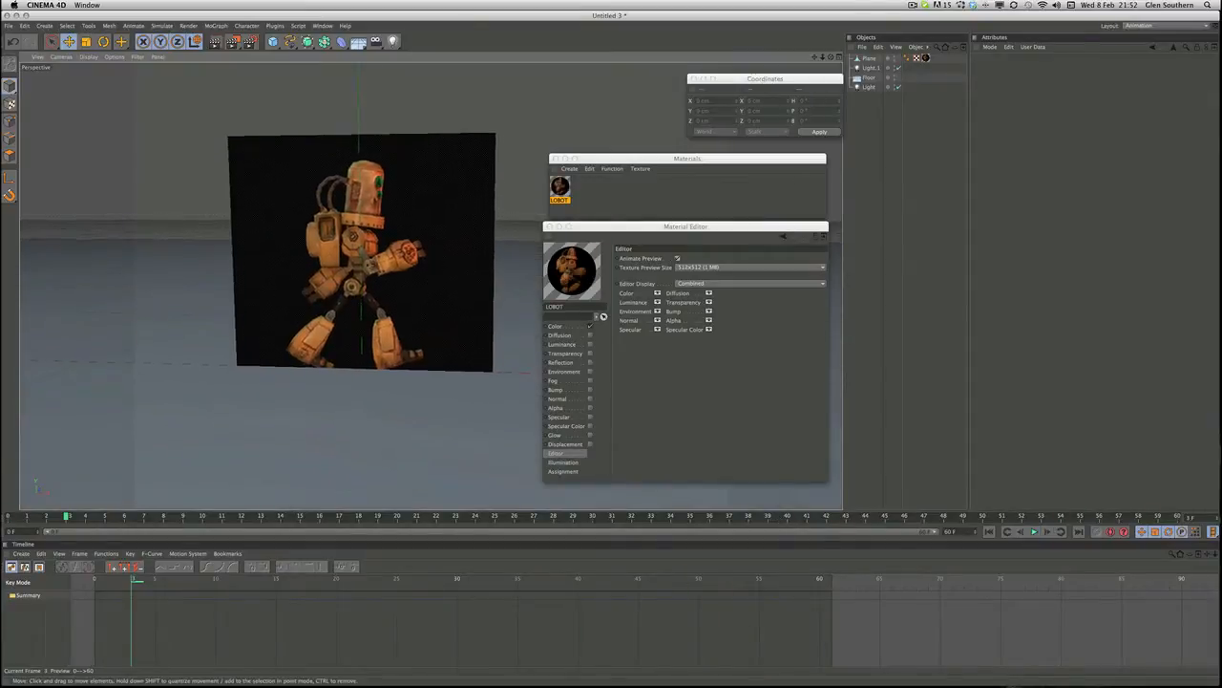
scroll(325, 287, down, 1)
click(357, 266)
drag(359, 163, 360, 155)
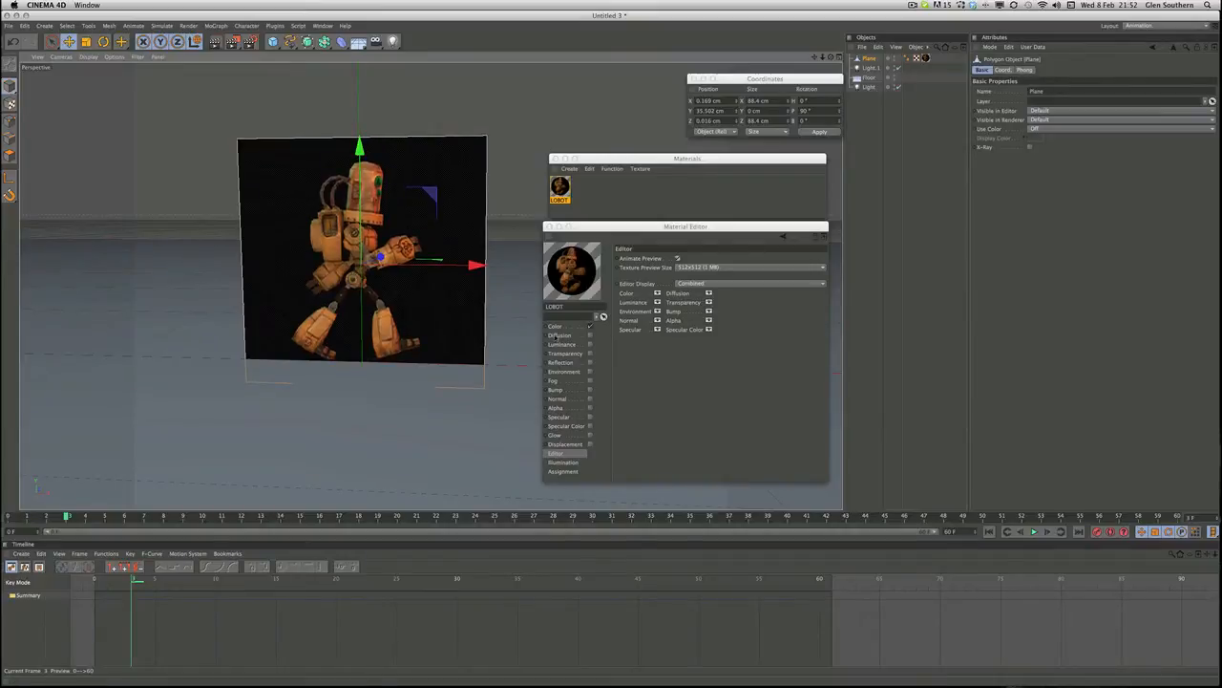
Step: Copy the LOBOT material's color texture with its animation settings and paste it into the Alpha channel
click(558, 326)
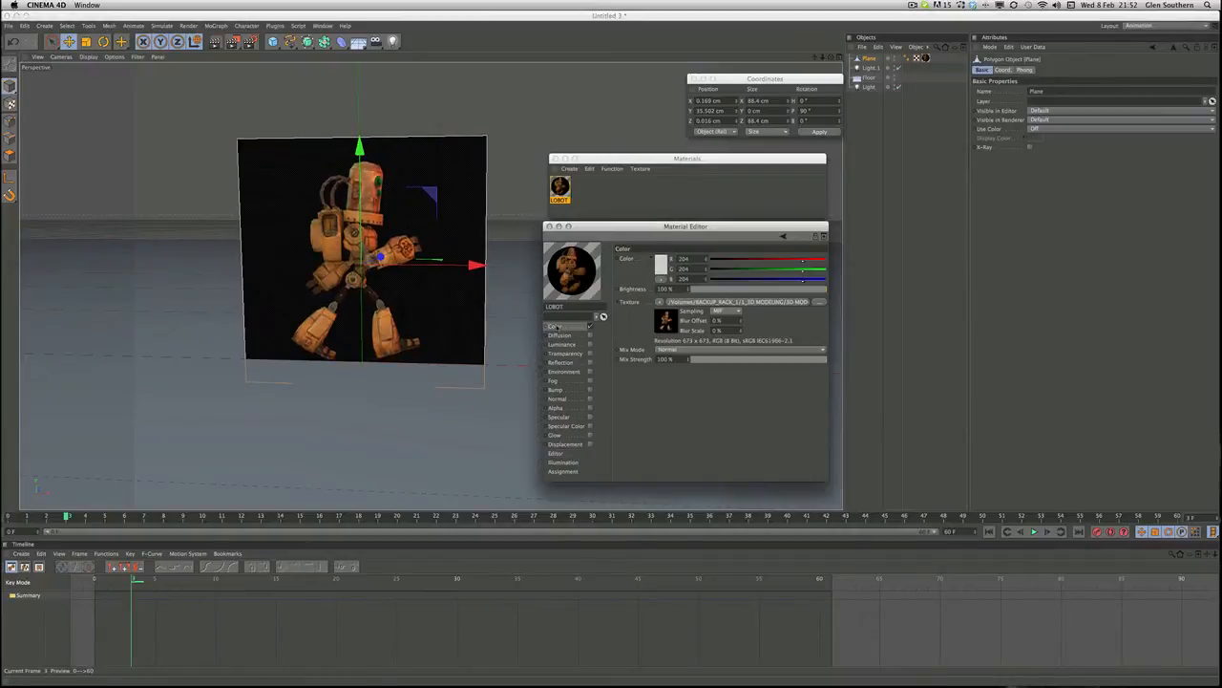
right_click(629, 304)
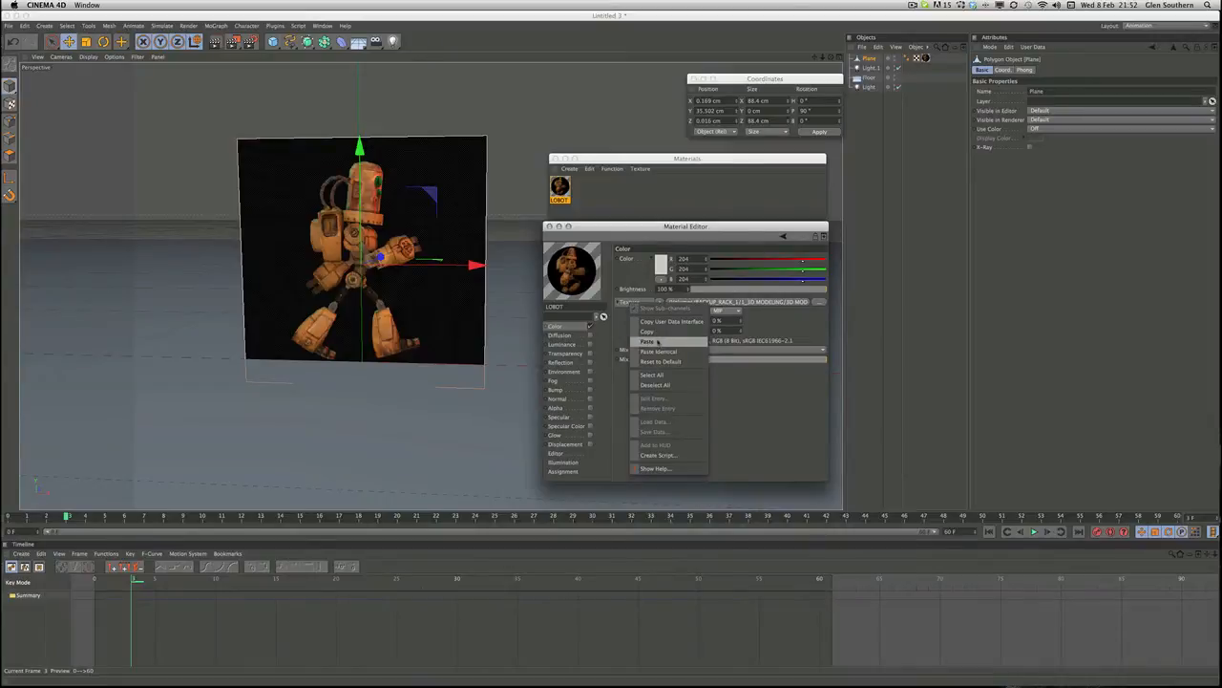
click(647, 333)
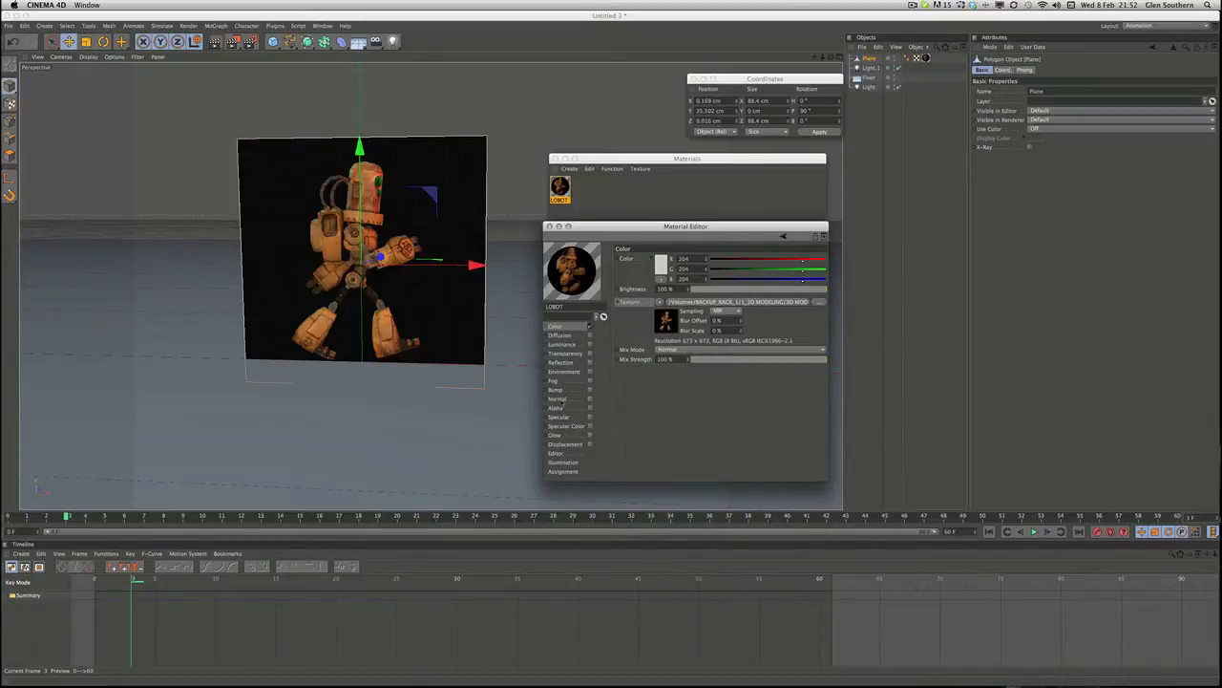
click(556, 408)
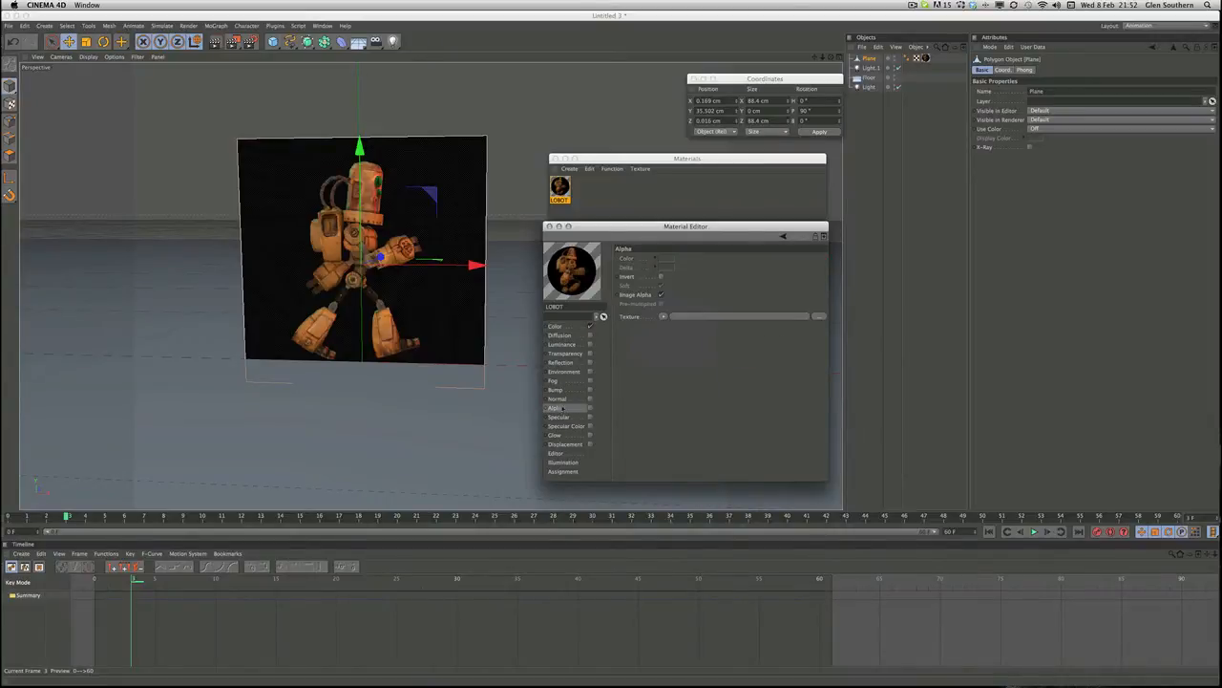
right_click(629, 322)
click(659, 355)
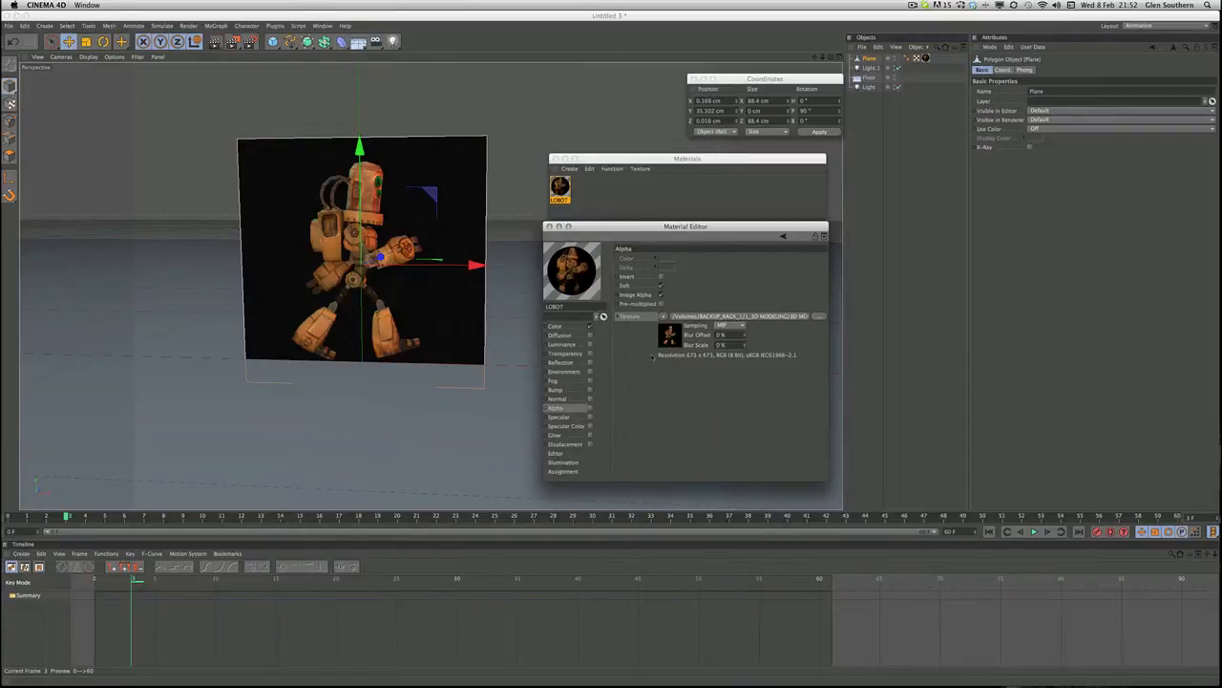
Step: Turn on the LOBOT material's Alpha channel to cut out the black background around the robot
click(475, 265)
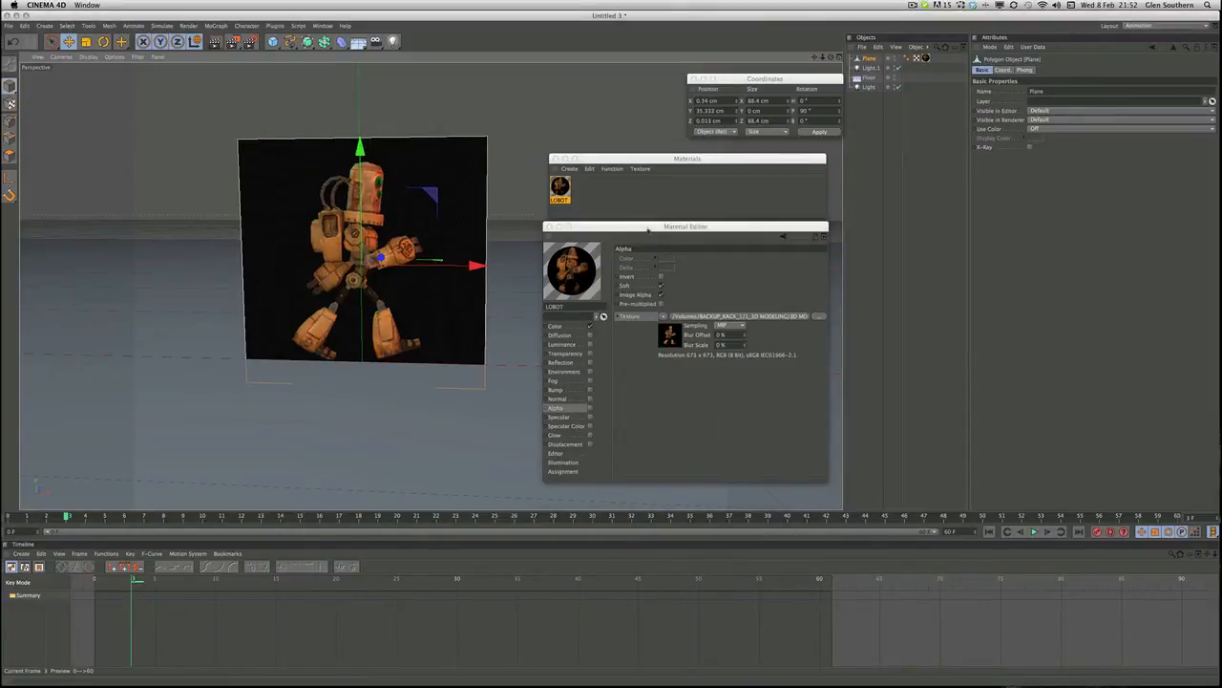
click(641, 195)
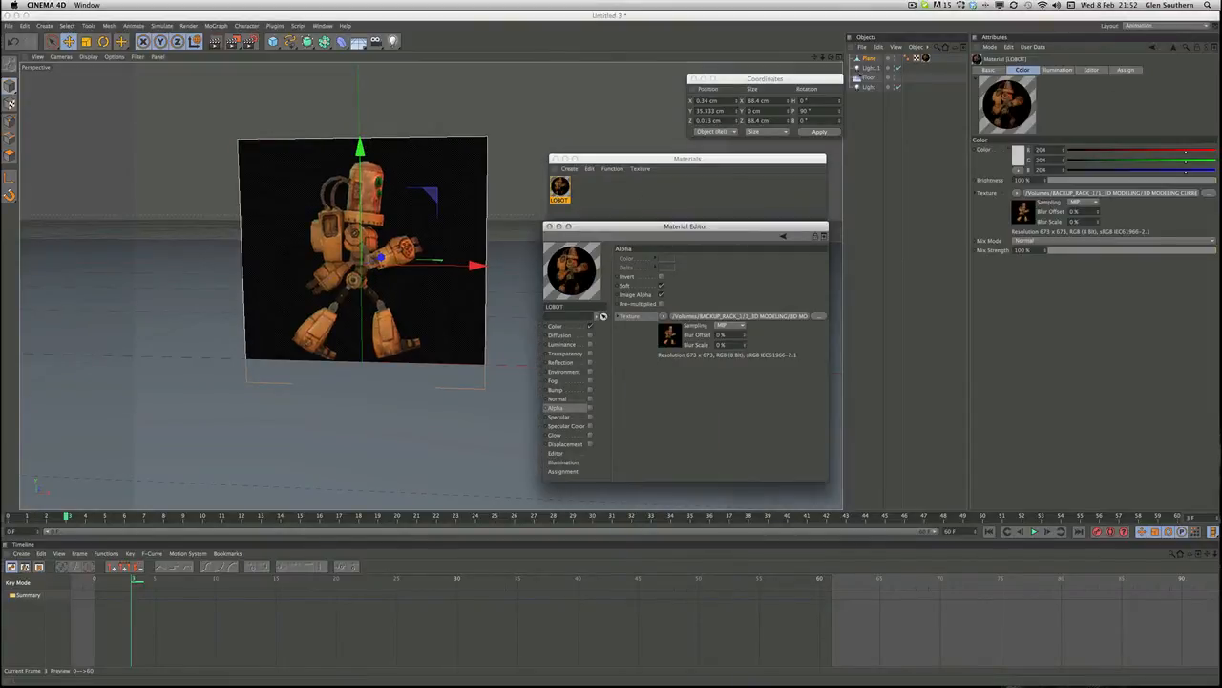
click(886, 124)
click(868, 59)
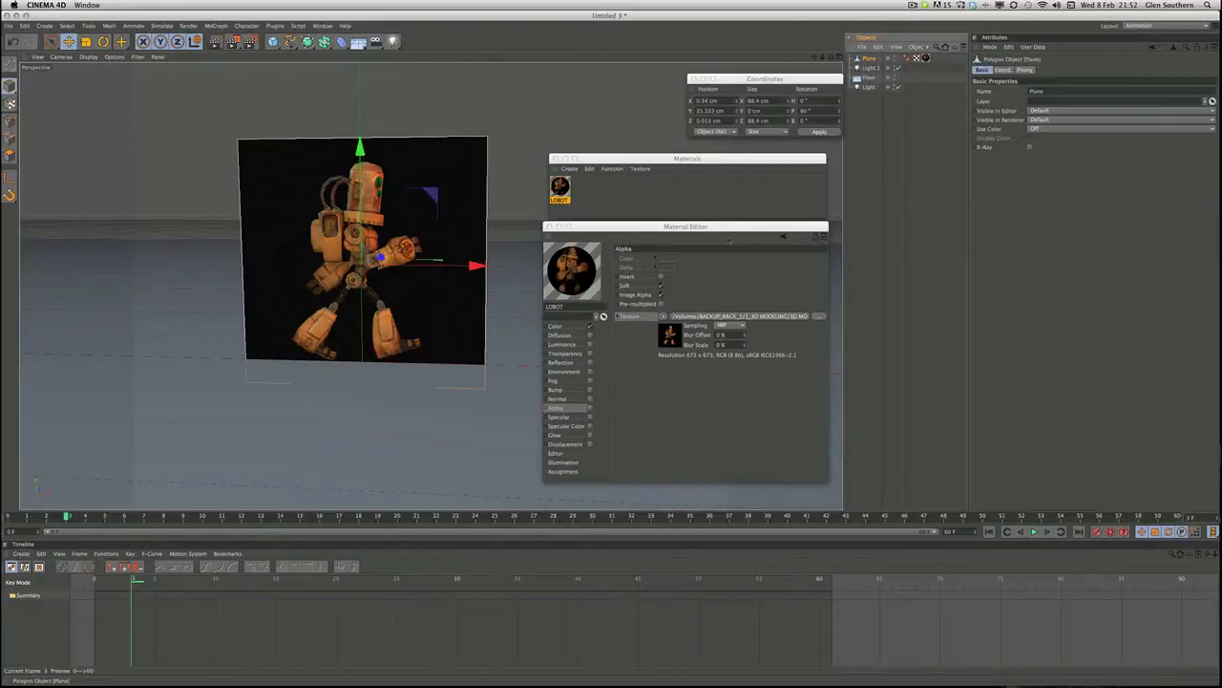
click(660, 384)
click(591, 408)
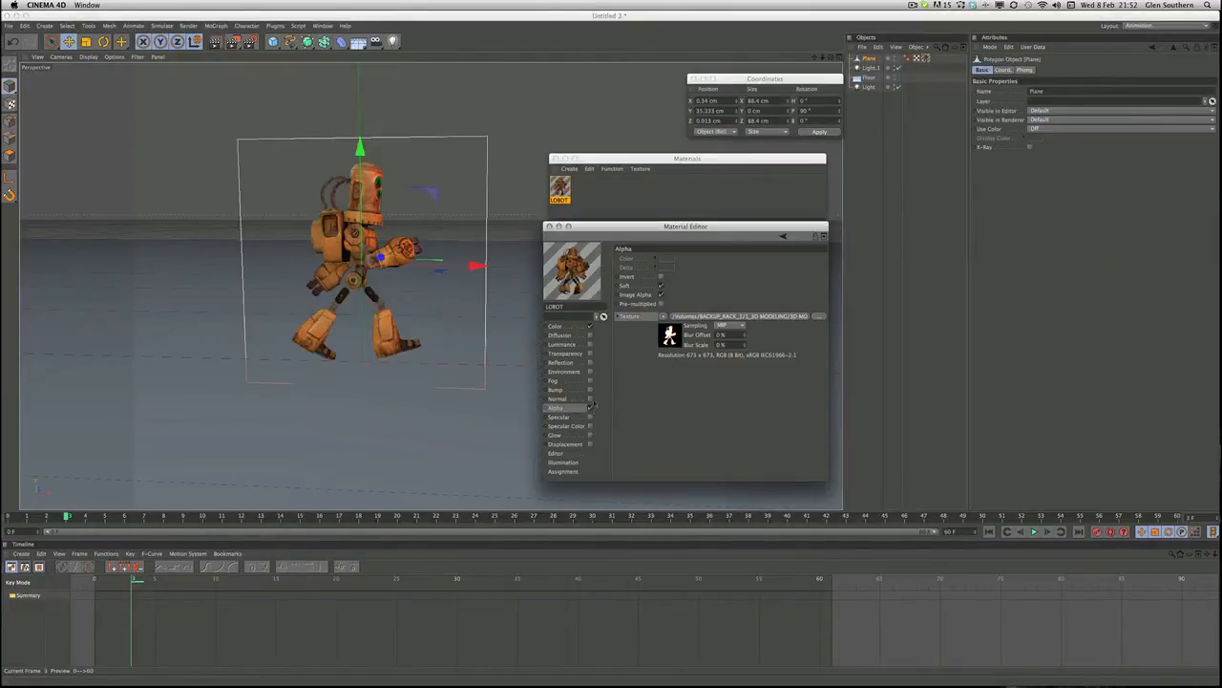
Step: Close the Material Editor and move the Materials window clear of the viewport
drag(612, 226, 615, 238)
alt+drag(413, 174, 874, 211)
click(838, 212)
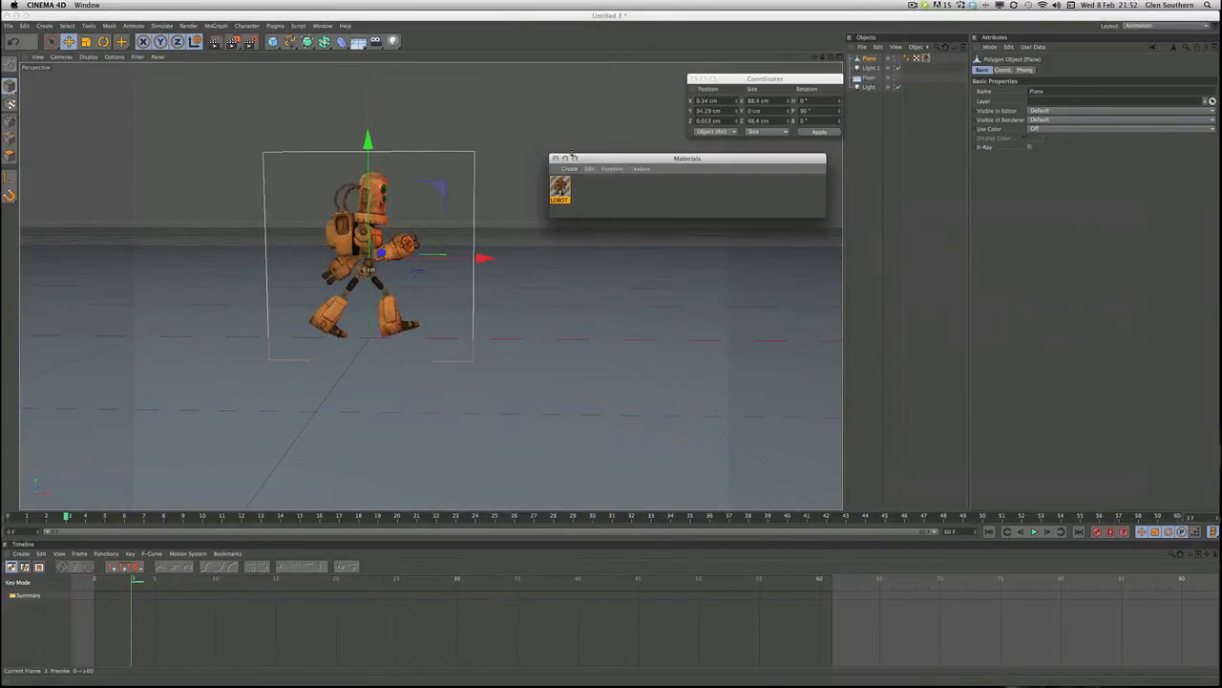
drag(605, 159, 945, 178)
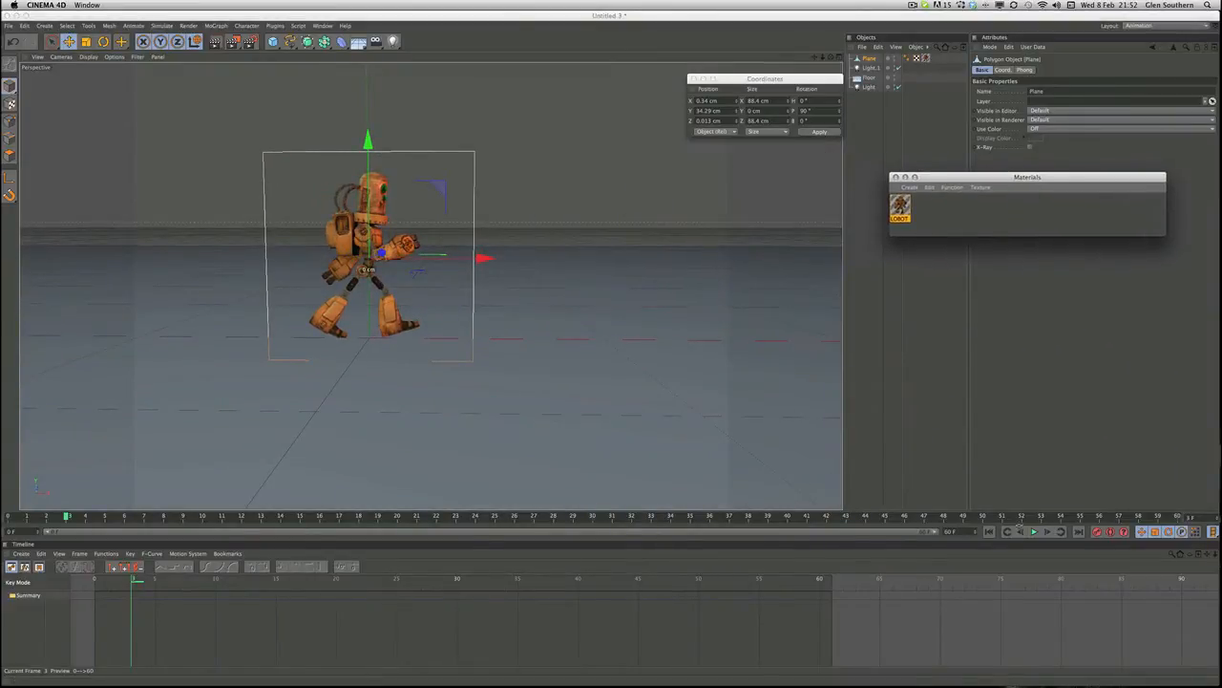
Step: Play the animation and render the view to check the robot's walk cycle and its shadow on the floor
click(1034, 532)
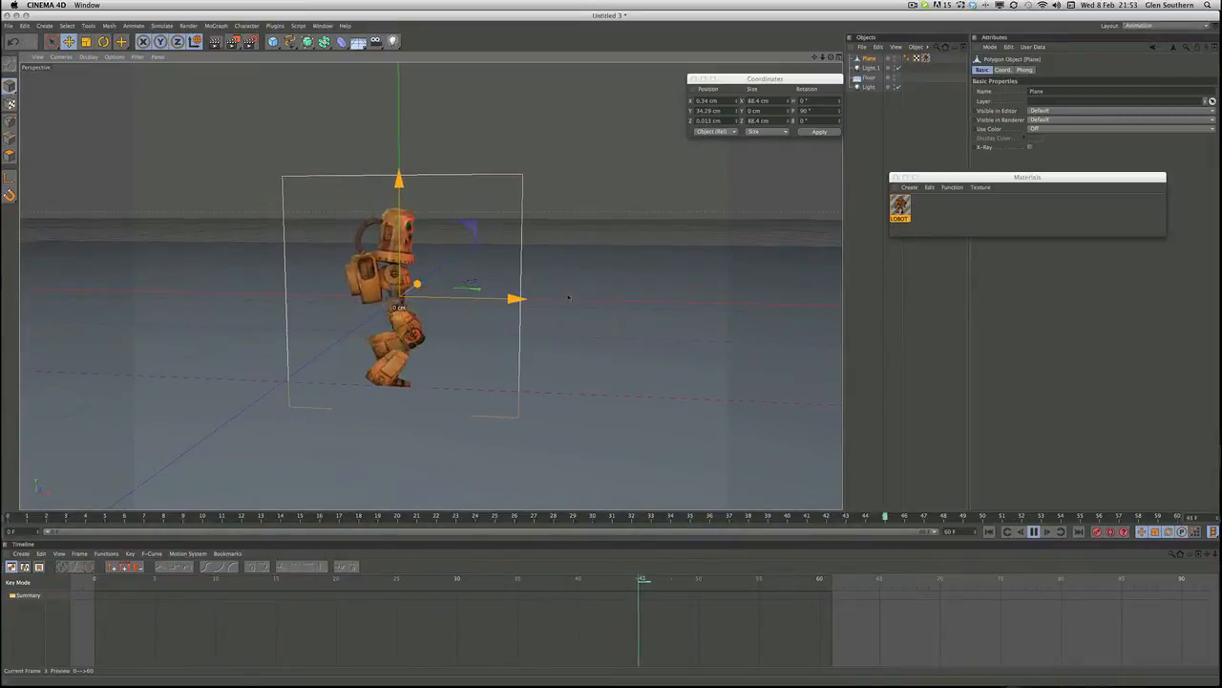
alt+drag(567, 296, 478, 284)
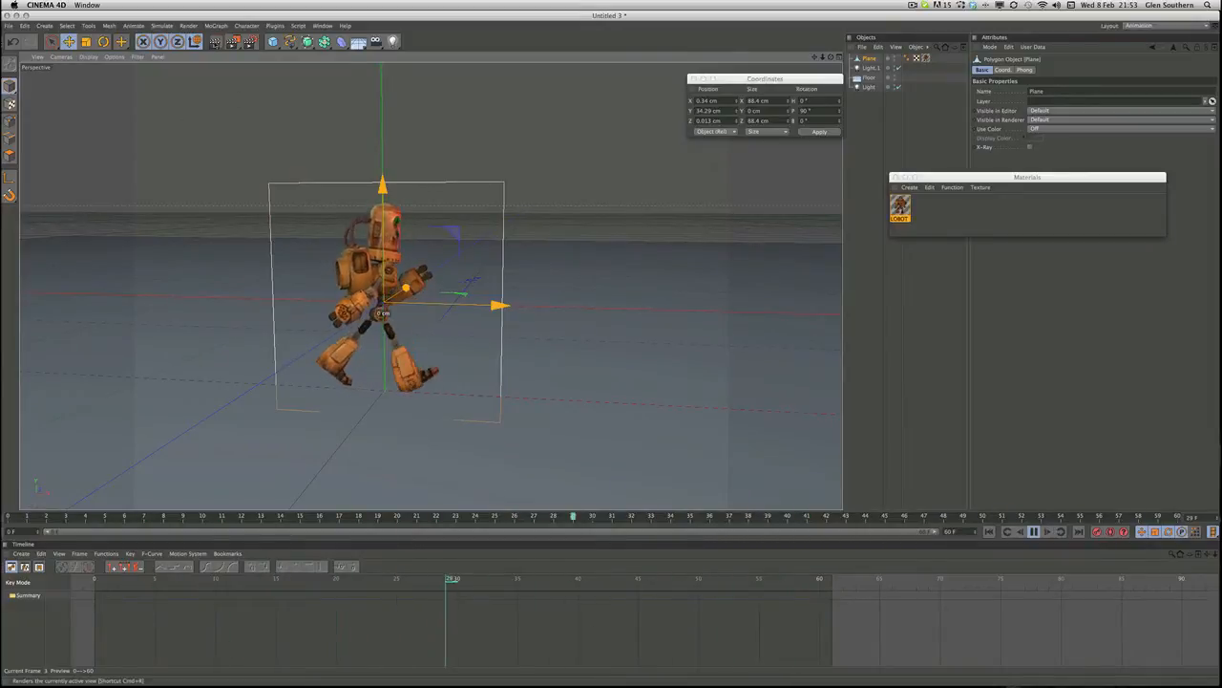
key(super+r)
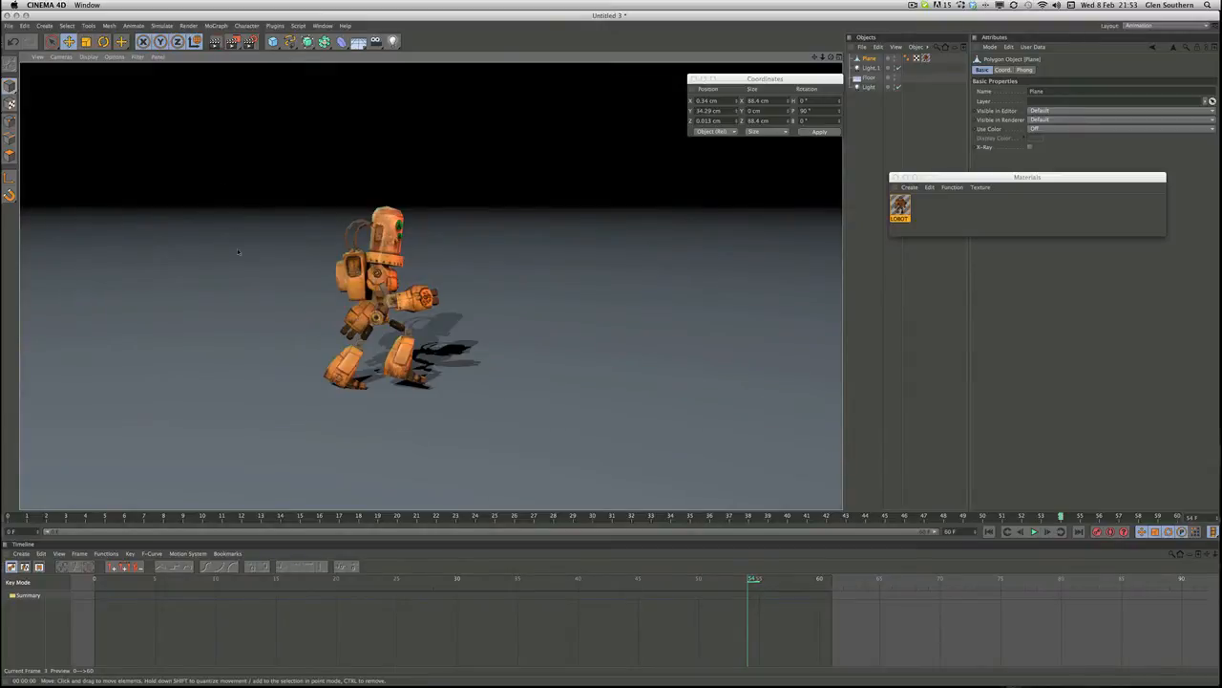
click(334, 302)
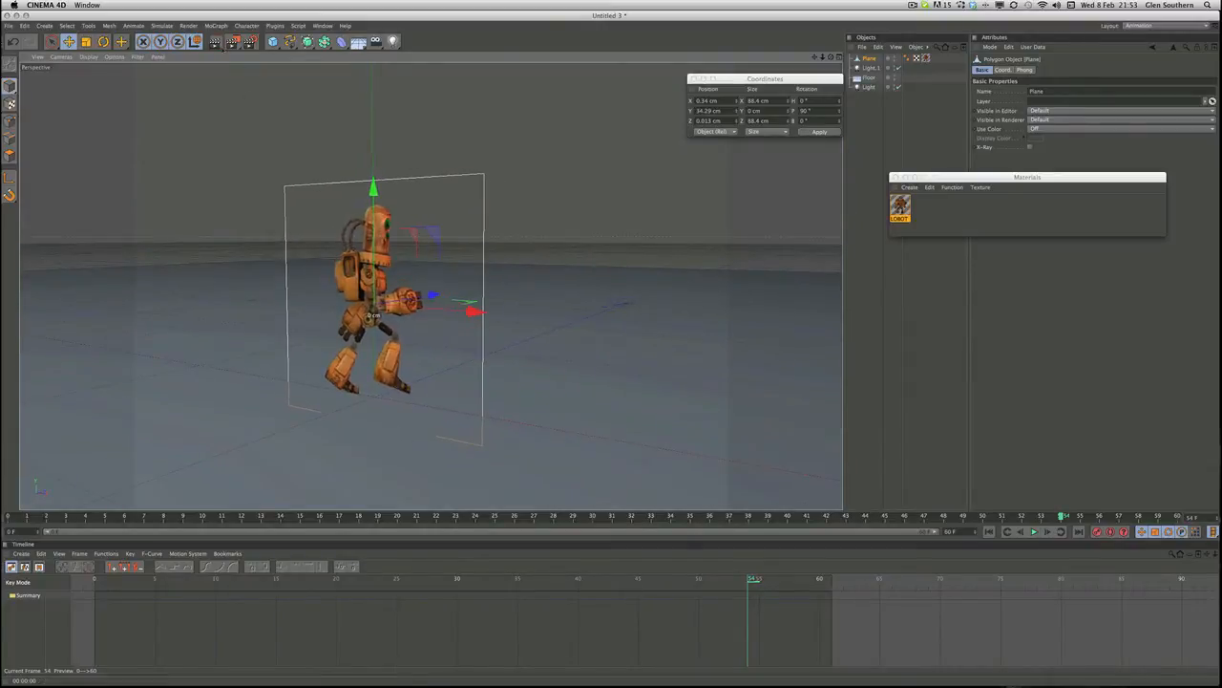
click(216, 43)
Step: Duplicate the robot plane twice along the Z axis, spacing the copies about 47 cm apart in a row
alt+drag(248, 216, 327, 269)
key(super+v)
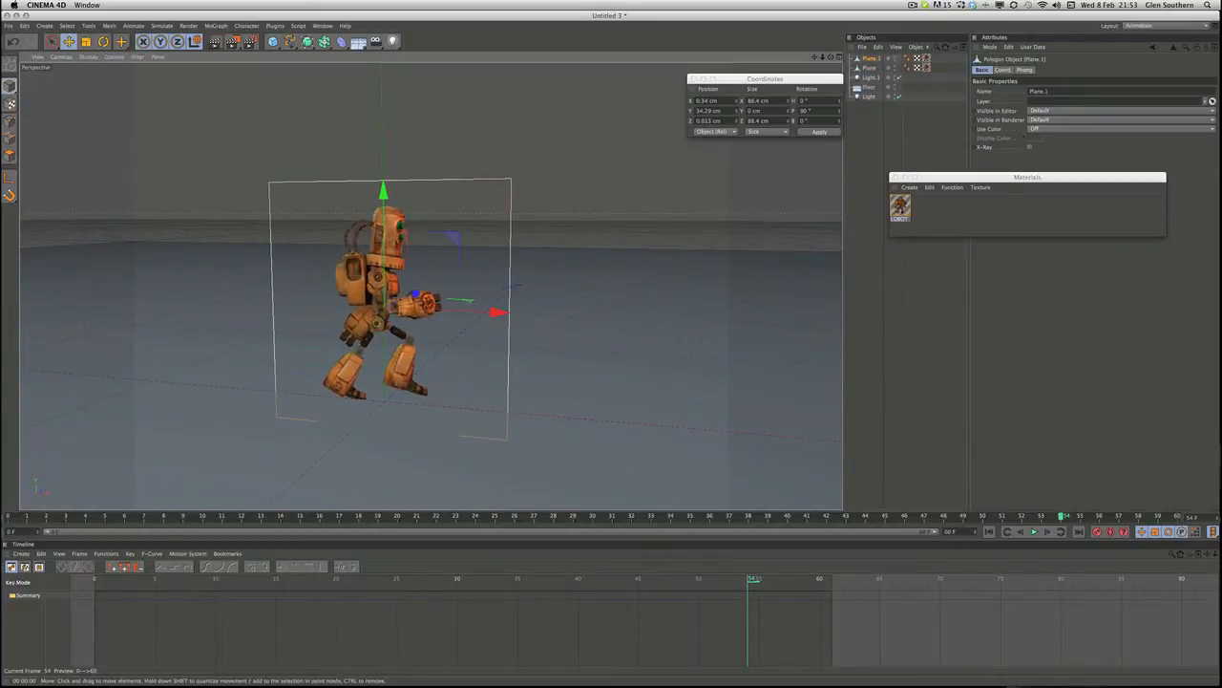
drag(415, 293, 472, 271)
key(super+v)
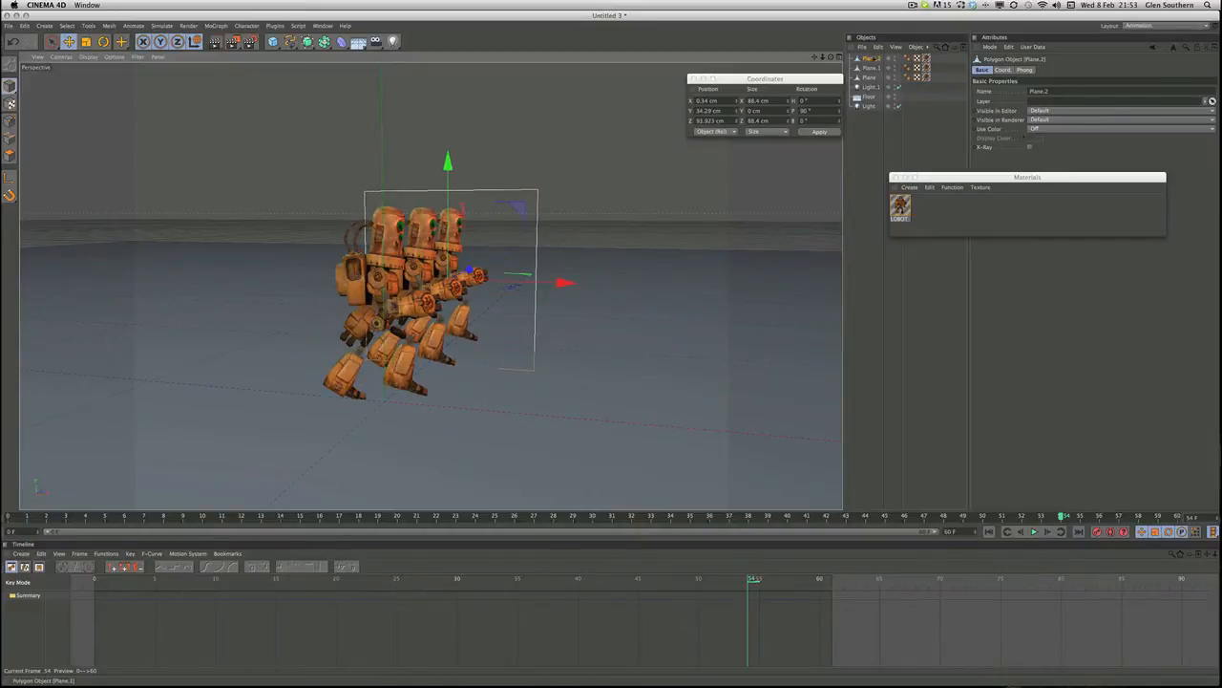
Step: Select the row of three planes and copy it to both sides along X, placing one copy at about -54.7 cm
shift+click(869, 78)
click(871, 58)
shift+click(869, 78)
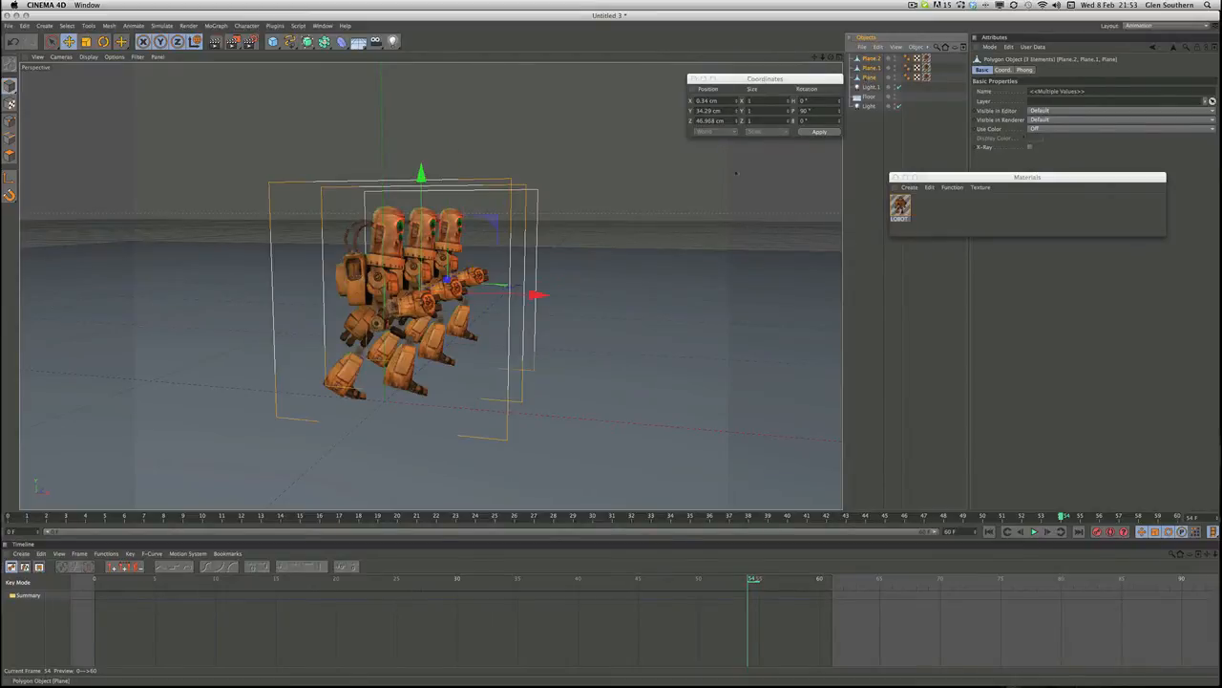
ctrl+drag(547, 300, 418, 296)
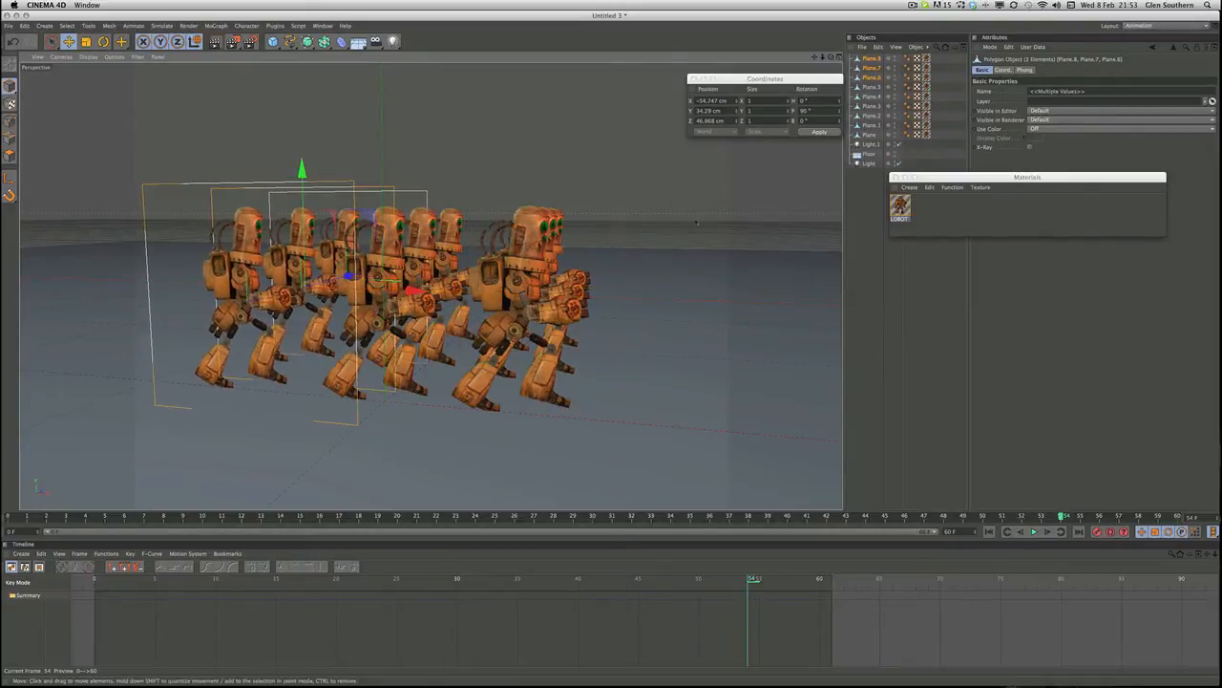
Step: Select all nine robot planes and duplicate the block farther back along Z, centered at about 200 cm
click(876, 59)
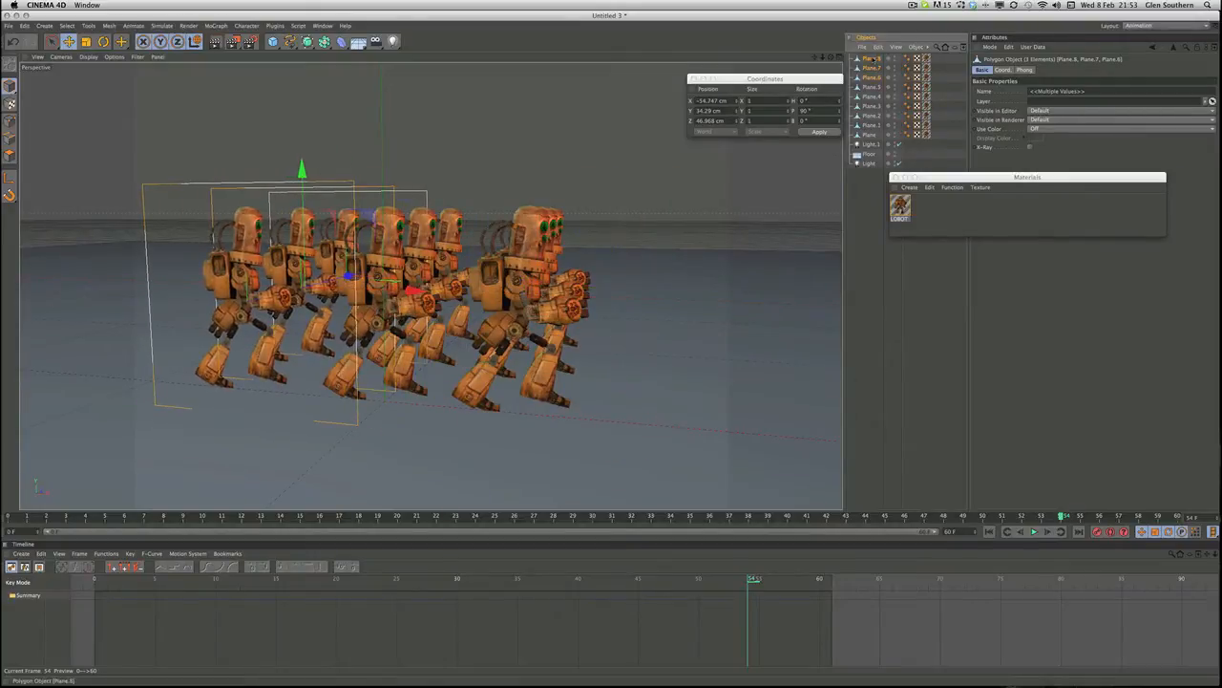
shift+click(870, 135)
alt+drag(461, 256, 430, 258)
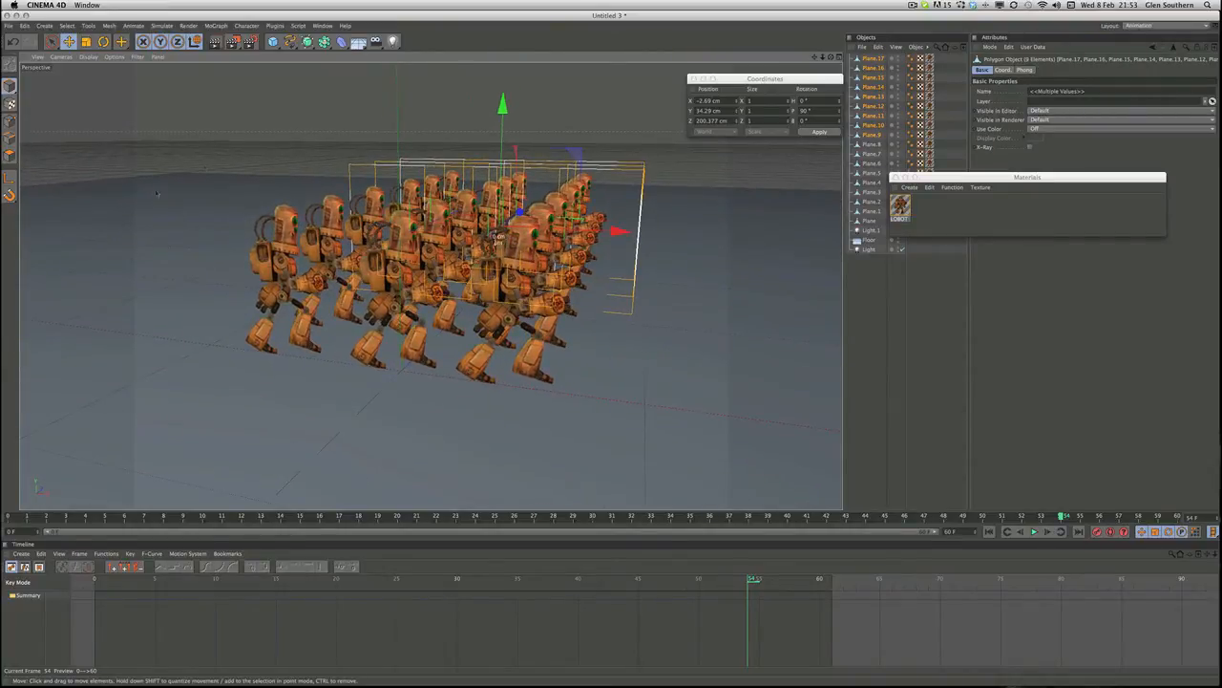
Step: Render the view of the robot crowd and play its walk animation to examine it from another angle
key(super+r)
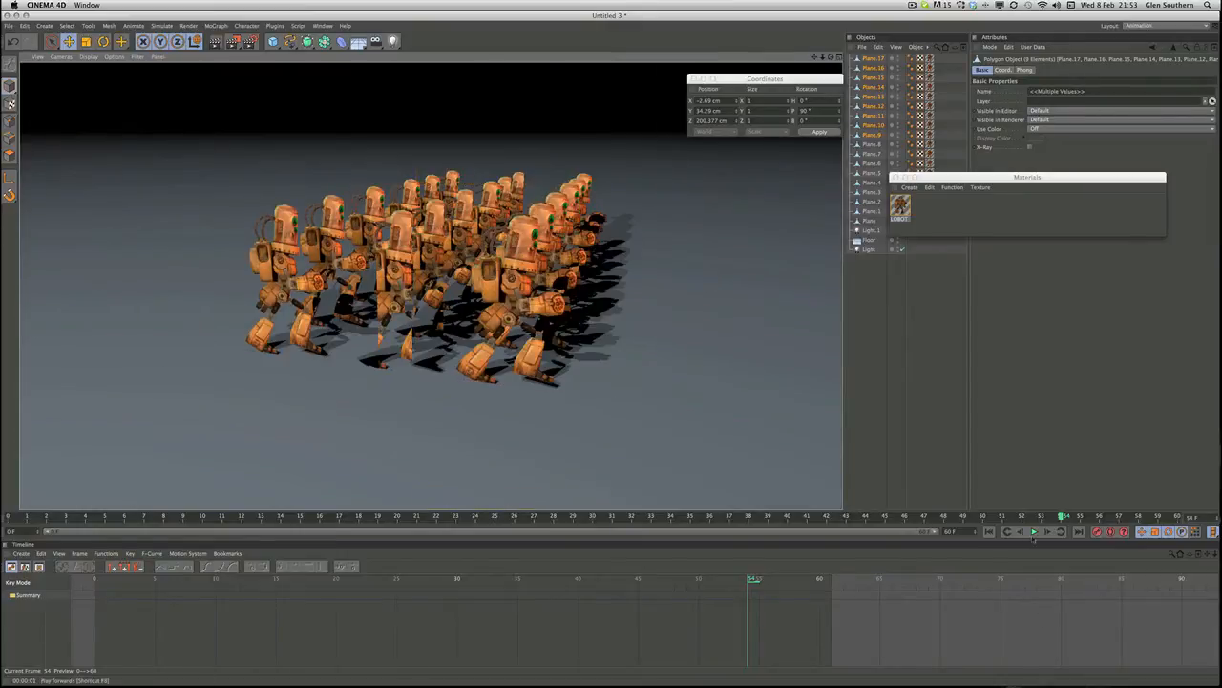
click(1035, 531)
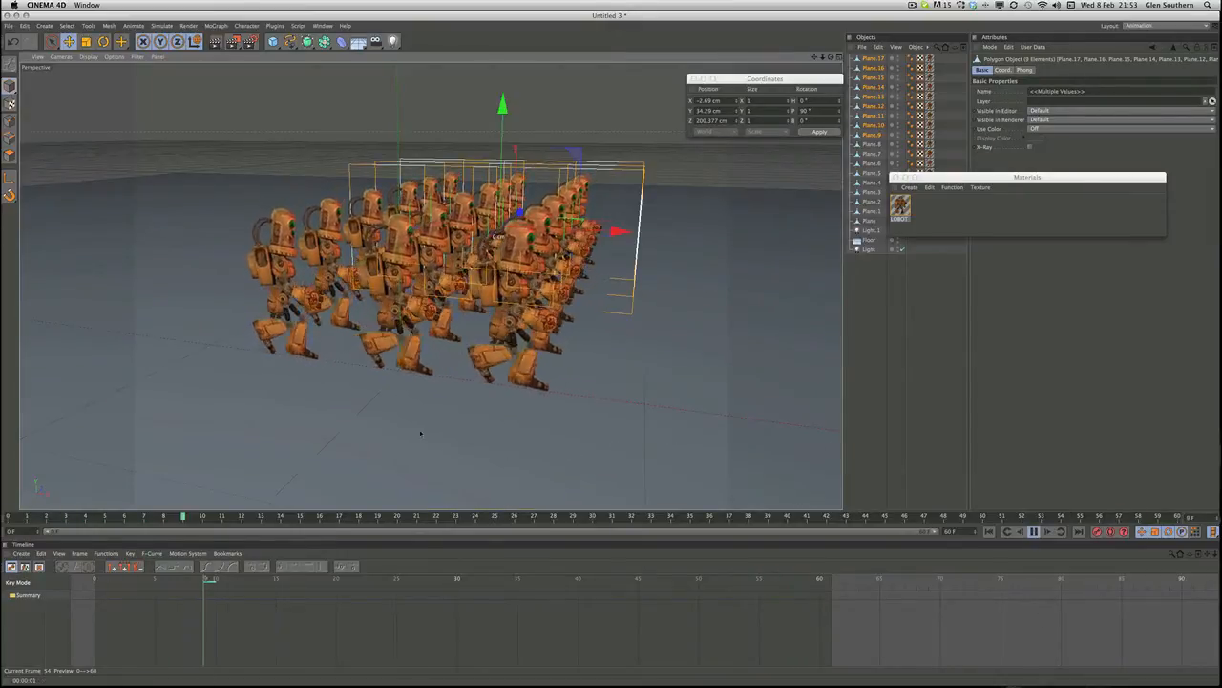
alt+drag(411, 390, 411, 387)
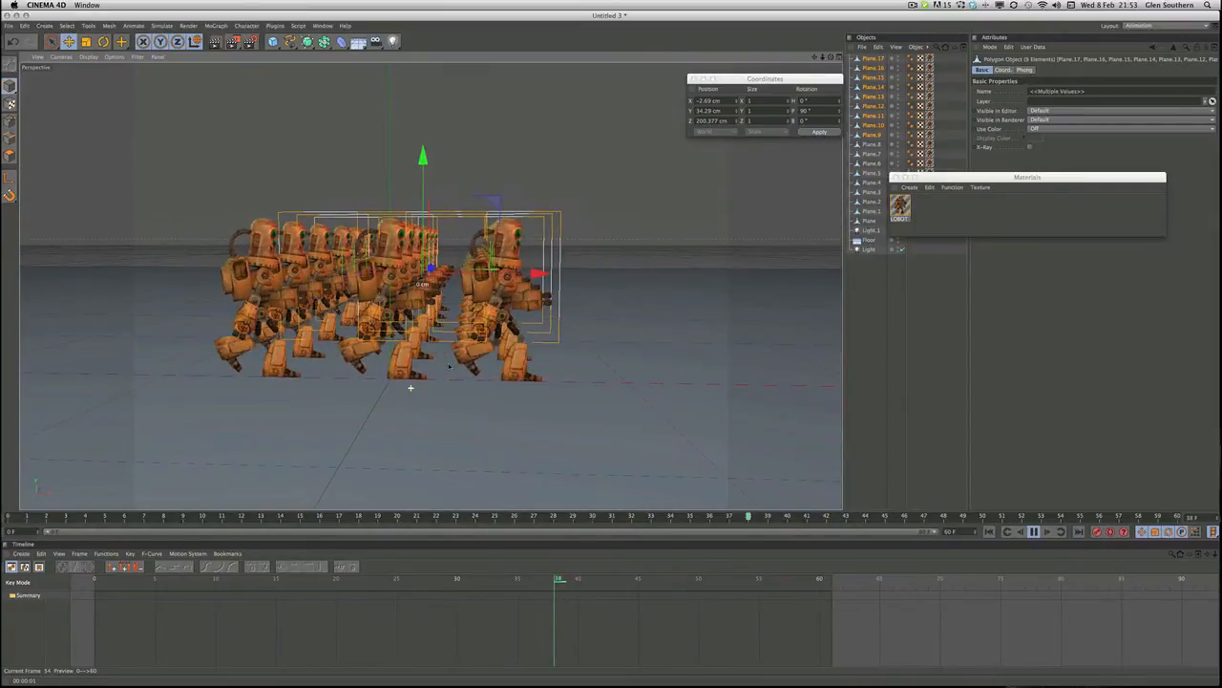
Step: Examine the walking robot crowd from several angles during playback, including a viewport render from behind the robots
scroll(570, 253, down, 5)
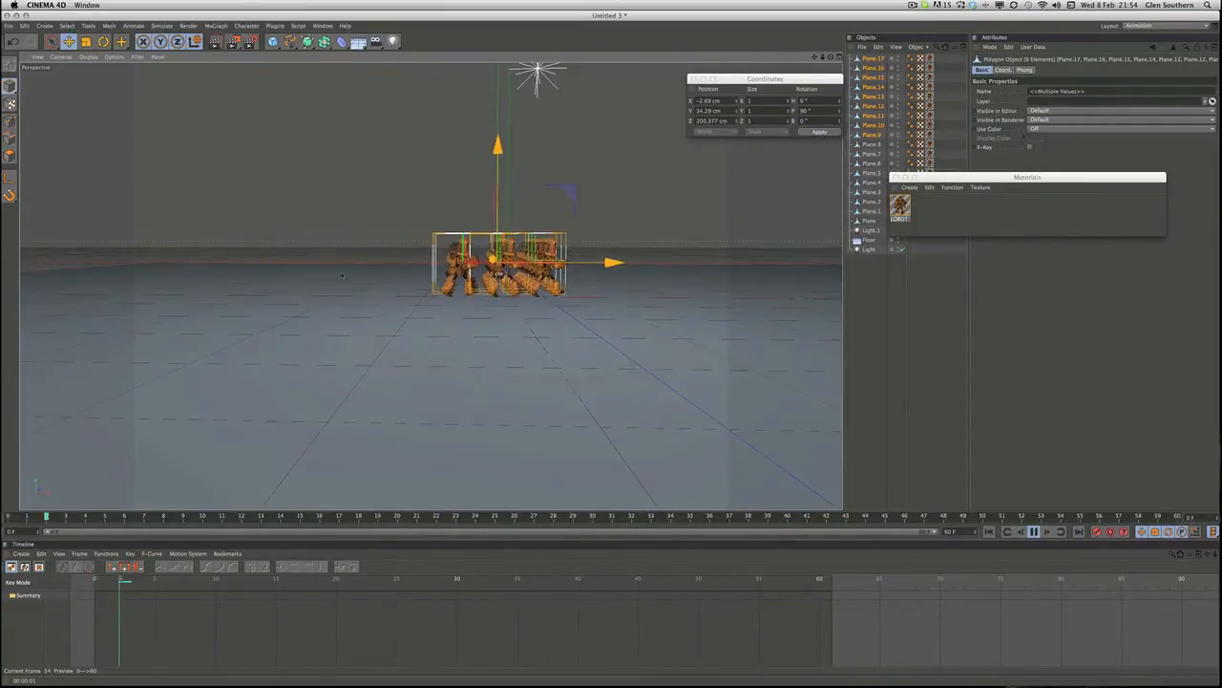
alt+drag(336, 269, 431, 286)
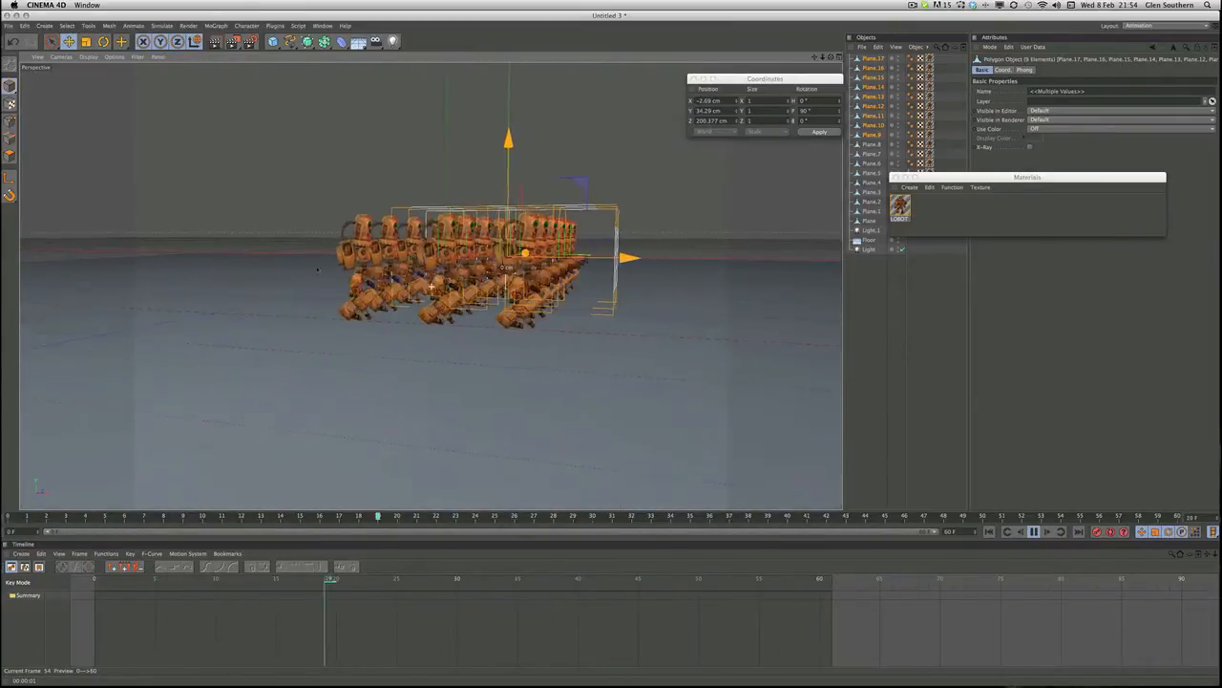
alt+drag(321, 277, 319, 276)
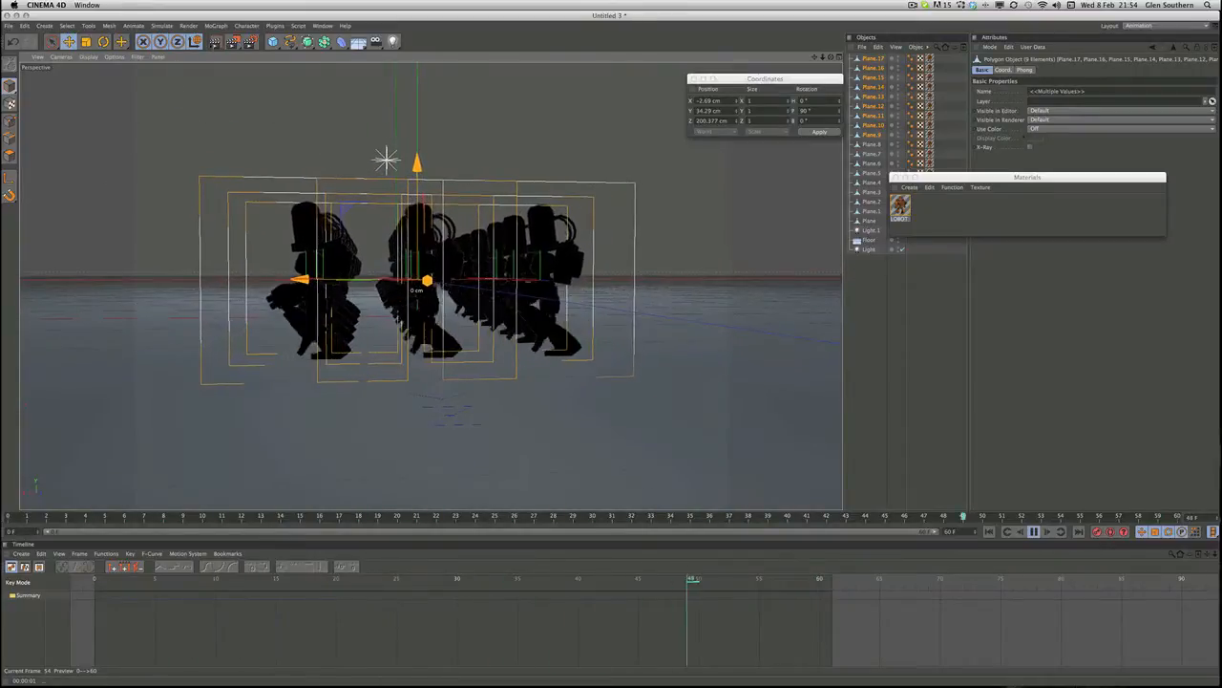
click(214, 41)
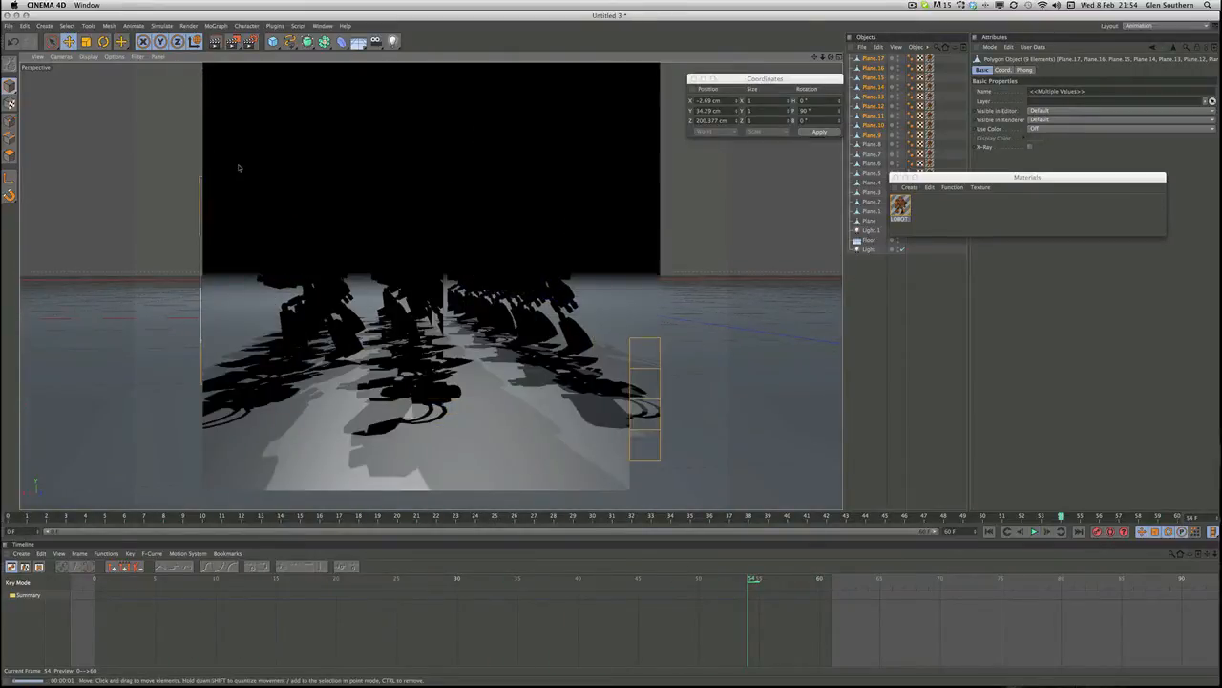
alt+drag(239, 168, 476, 129)
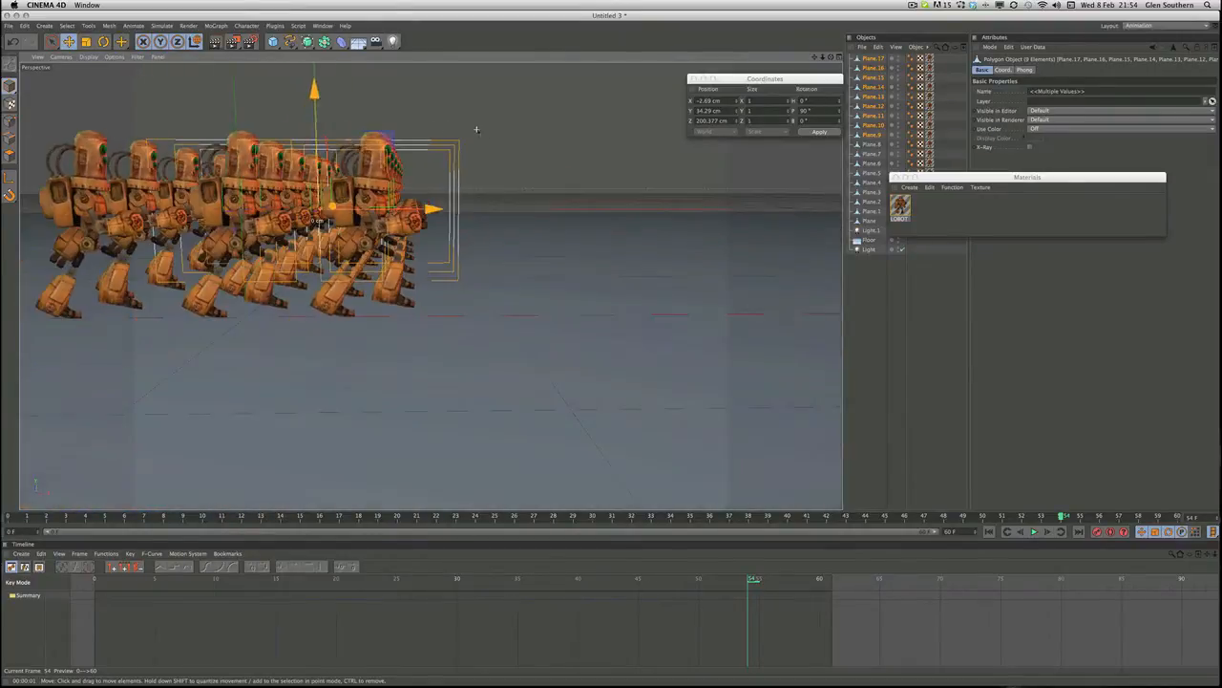
alt+drag(621, 95, 726, 105)
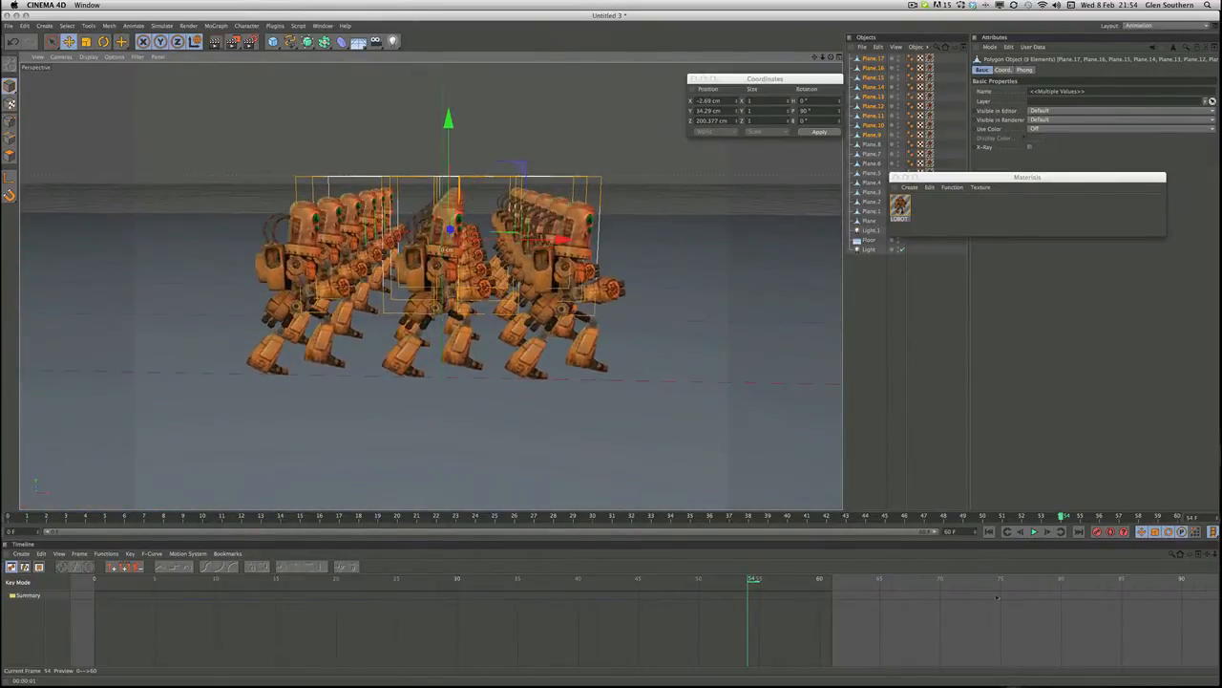
click(1033, 532)
alt+drag(726, 382, 519, 368)
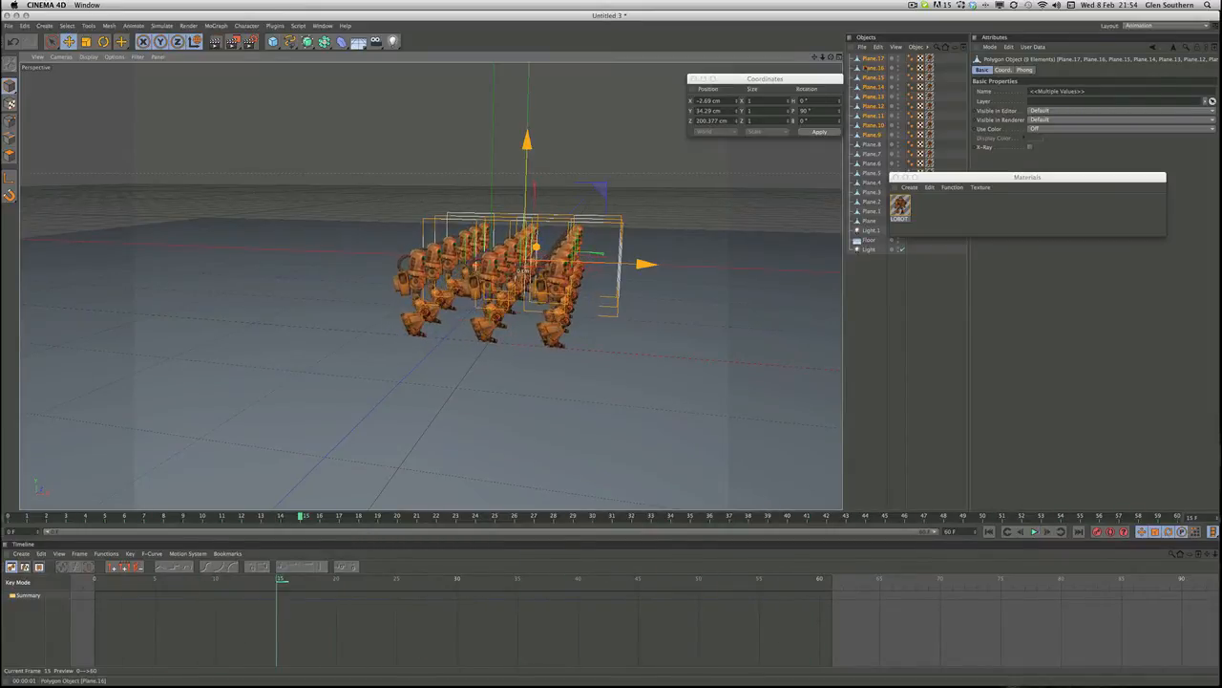
Step: Delete all the duplicated robot planes, keeping only the original Plane with the lights and floor
click(871, 61)
shift+click(871, 125)
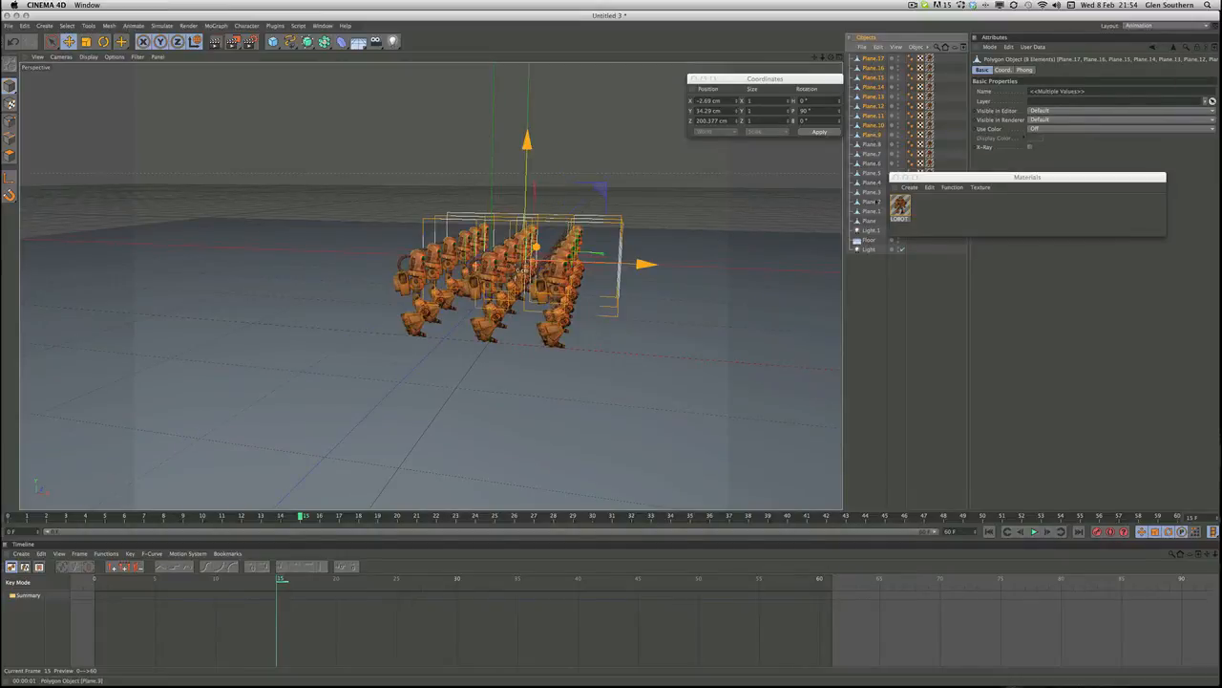
shift+click(871, 201)
key(Delete)
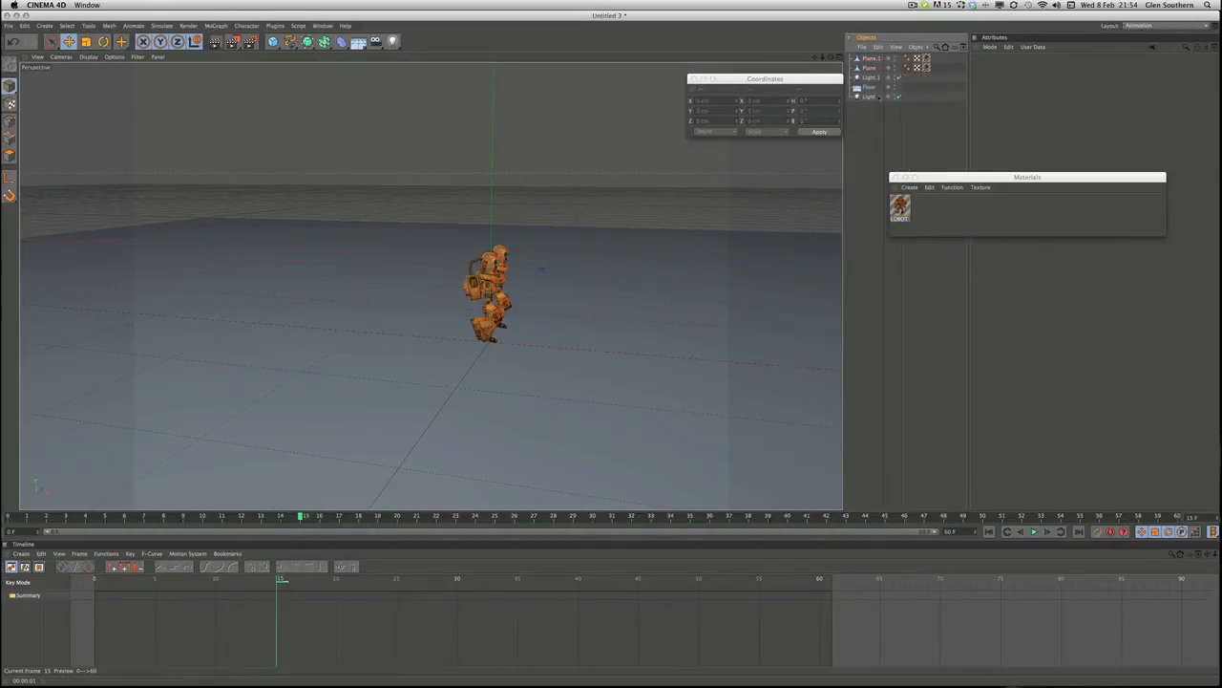
key(Delete)
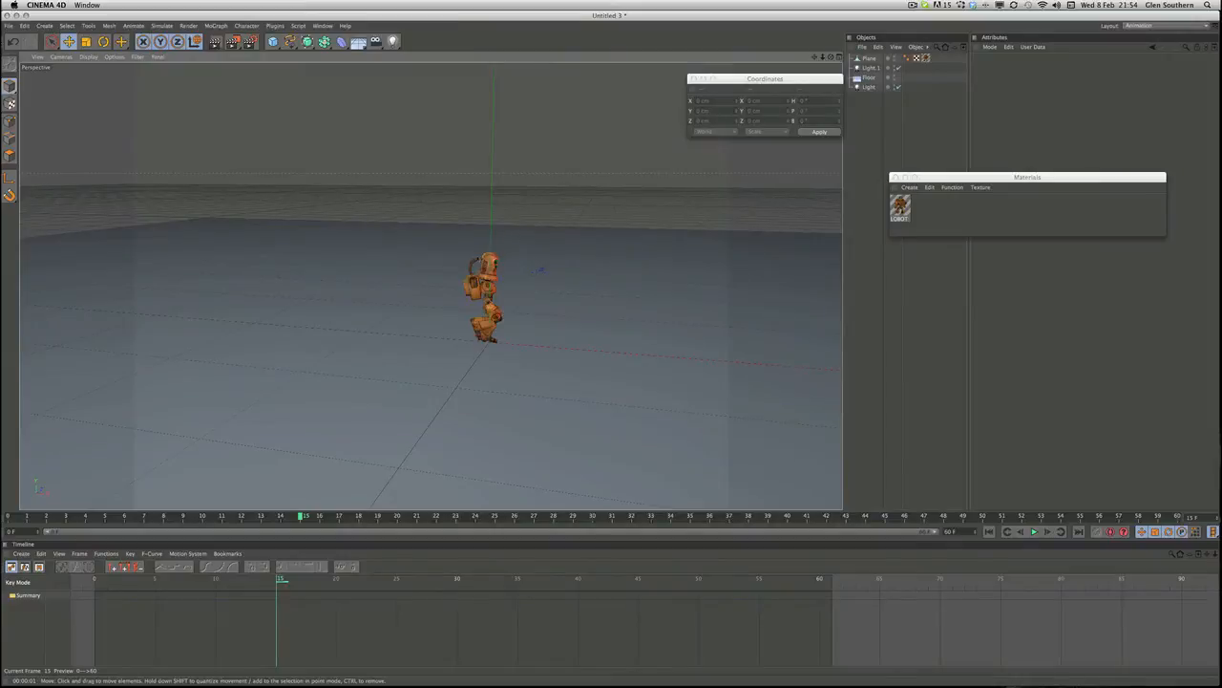
Step: Add a MoGraph Cloner object and make the robot Plane its child
alt+right_drag(494, 235, 506, 267)
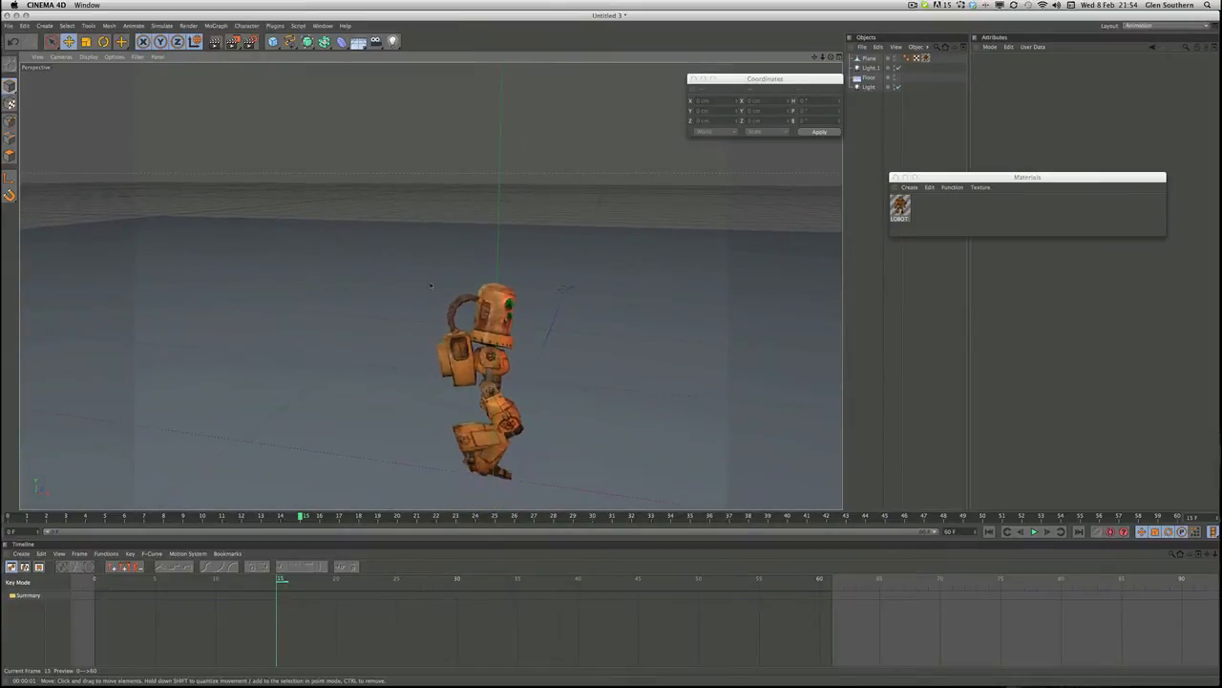
alt+middle_drag(439, 275, 360, 217)
click(214, 26)
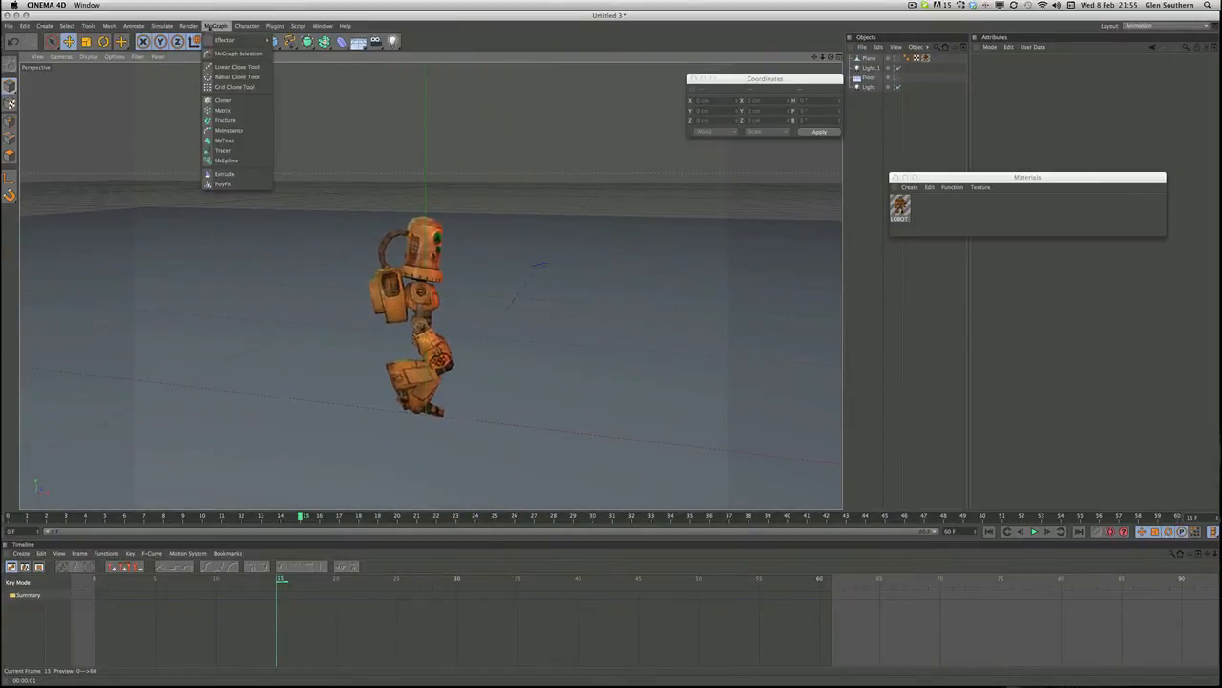
click(222, 99)
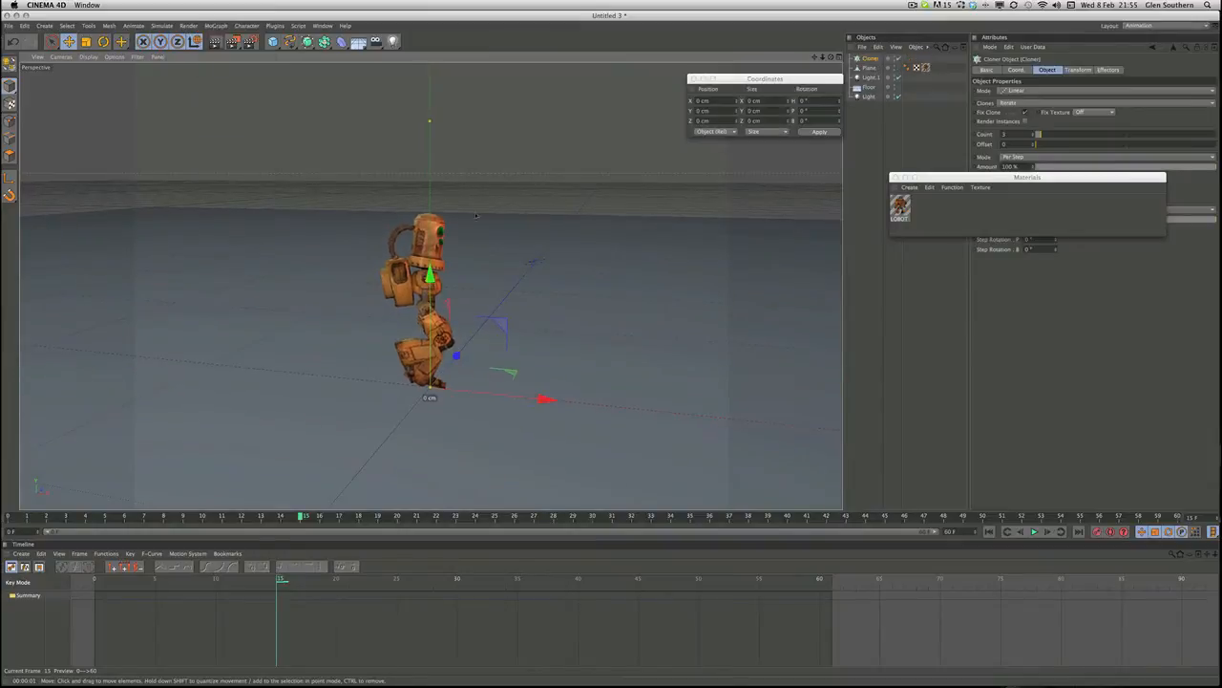
click(871, 69)
drag(871, 62, 869, 59)
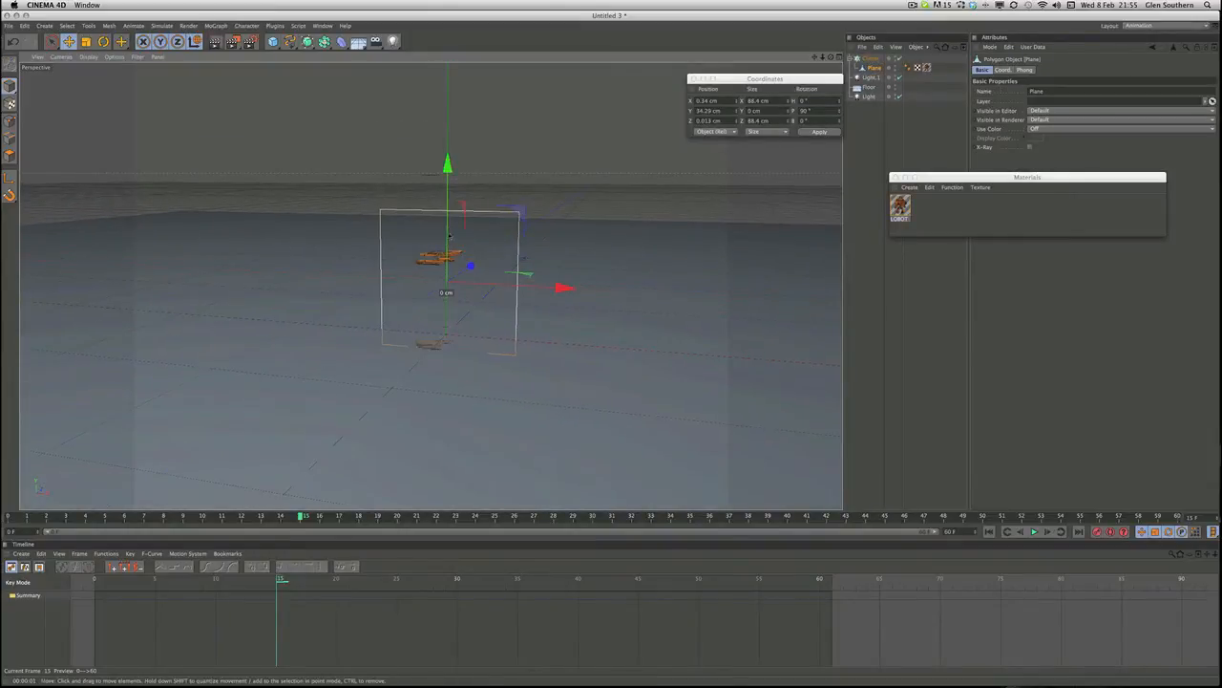
Step: Rotate the Cloner and set its pitch to 90° so the cloned robots line up in depth
key(r)
drag(431, 281, 438, 229)
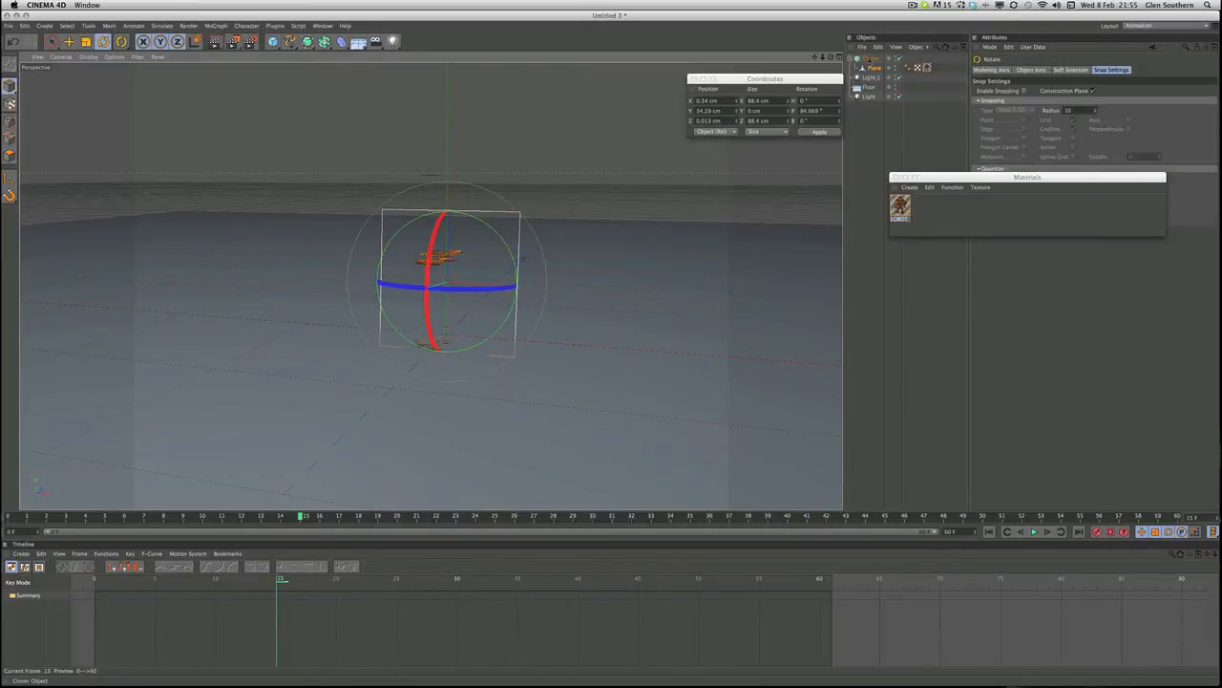
click(870, 58)
drag(436, 382, 426, 350)
click(811, 111)
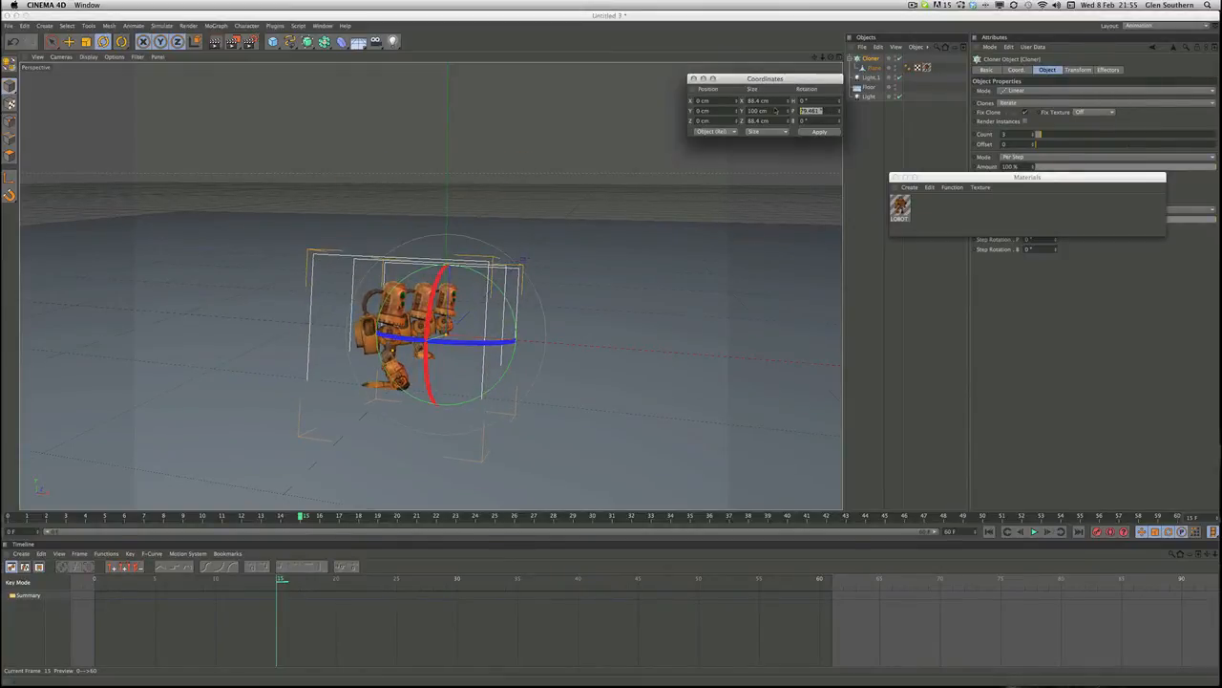
text(90)
key(Return)
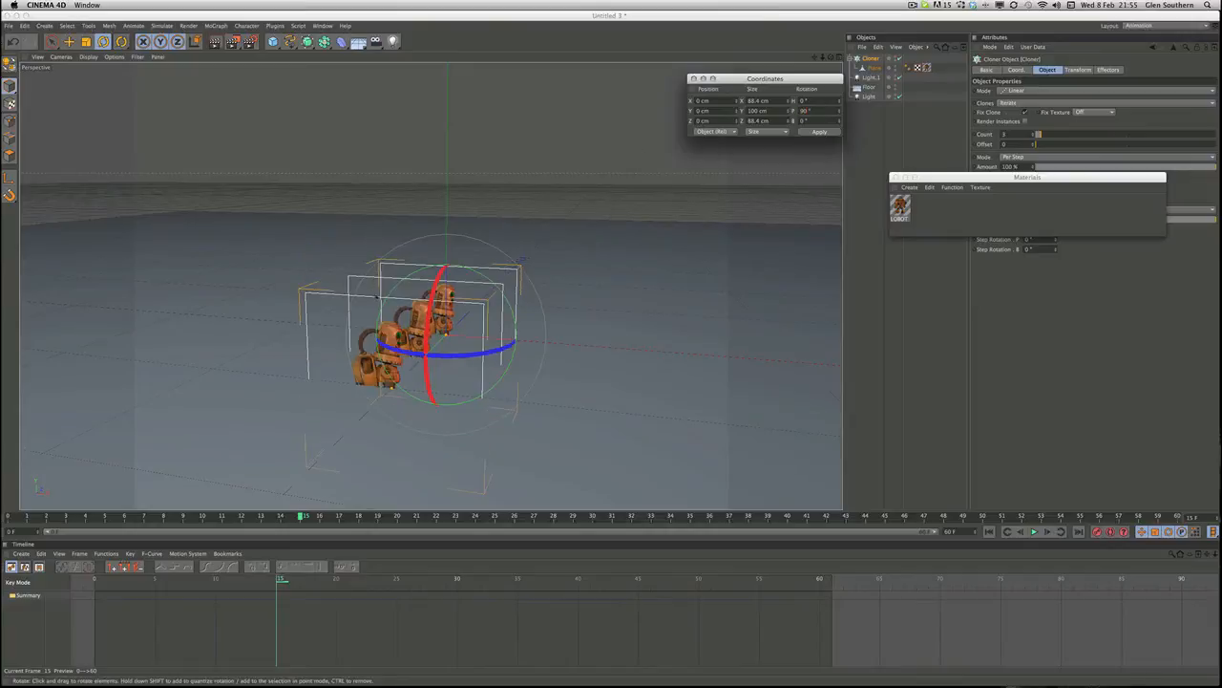
Step: Raise the Cloner to about 34.3 cm in Y so the robots stand on the floor
key(e)
drag(445, 242, 445, 186)
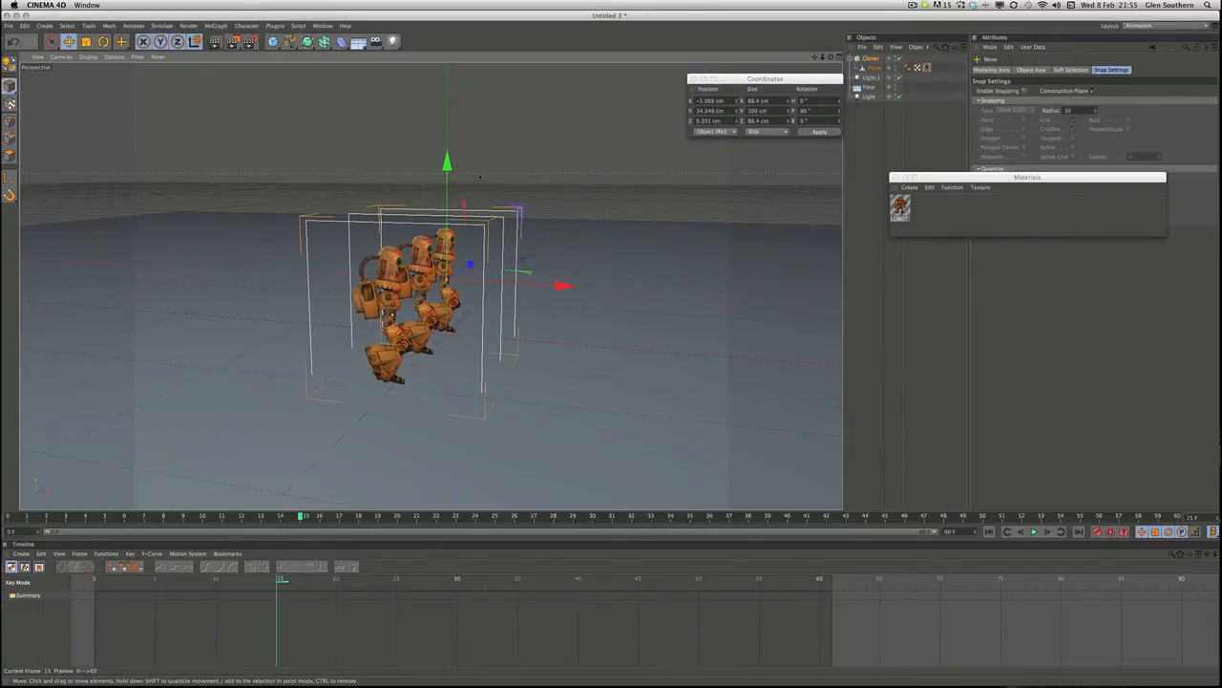
scroll(480, 177, down, 3)
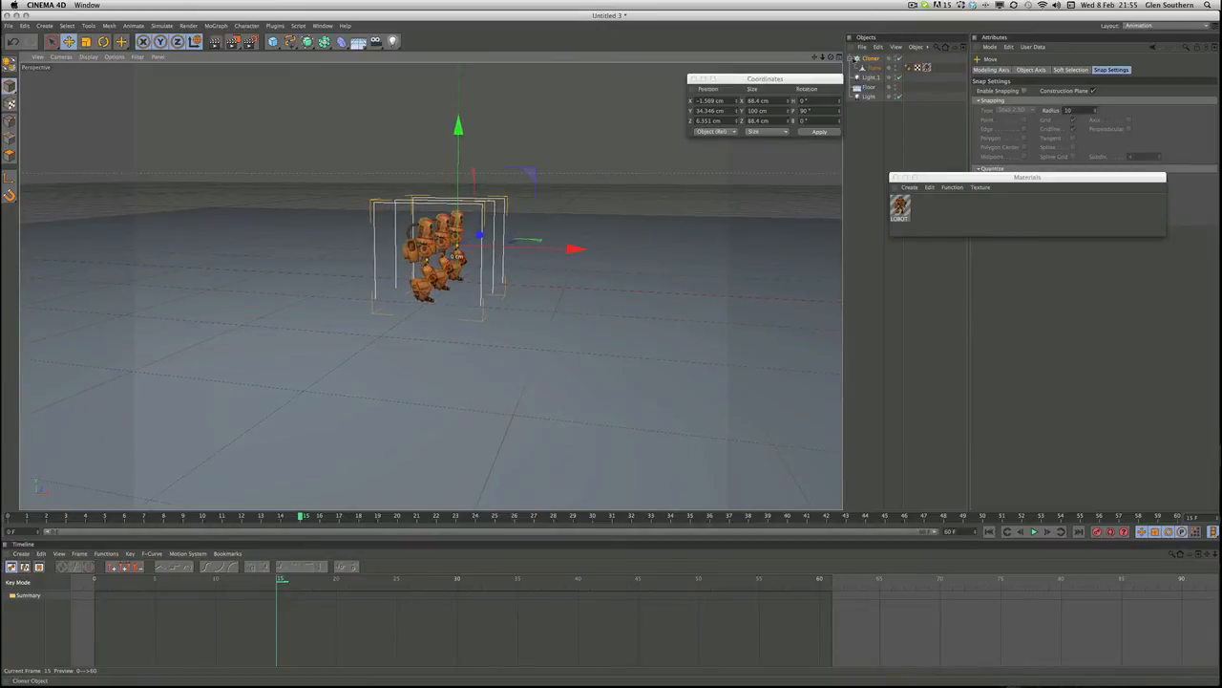
Step: Switch the Cloner's mode to Grid Array and move the Materials window clear of its settings
click(867, 58)
drag(975, 179, 983, 331)
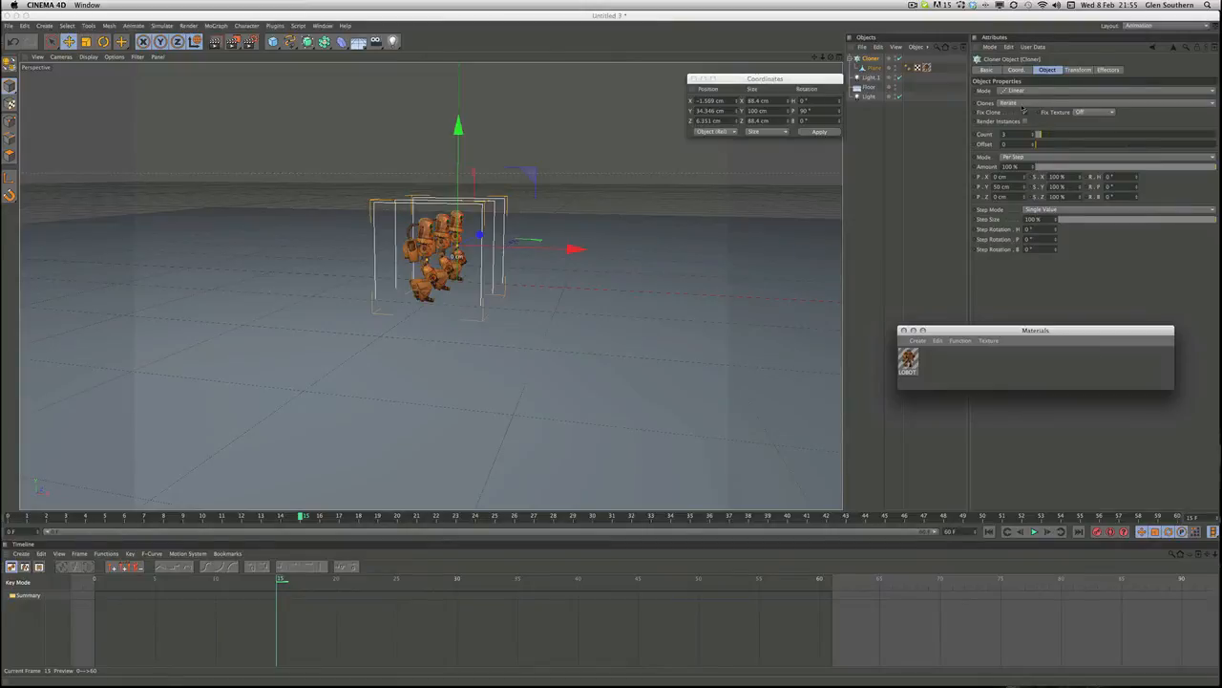
click(1016, 91)
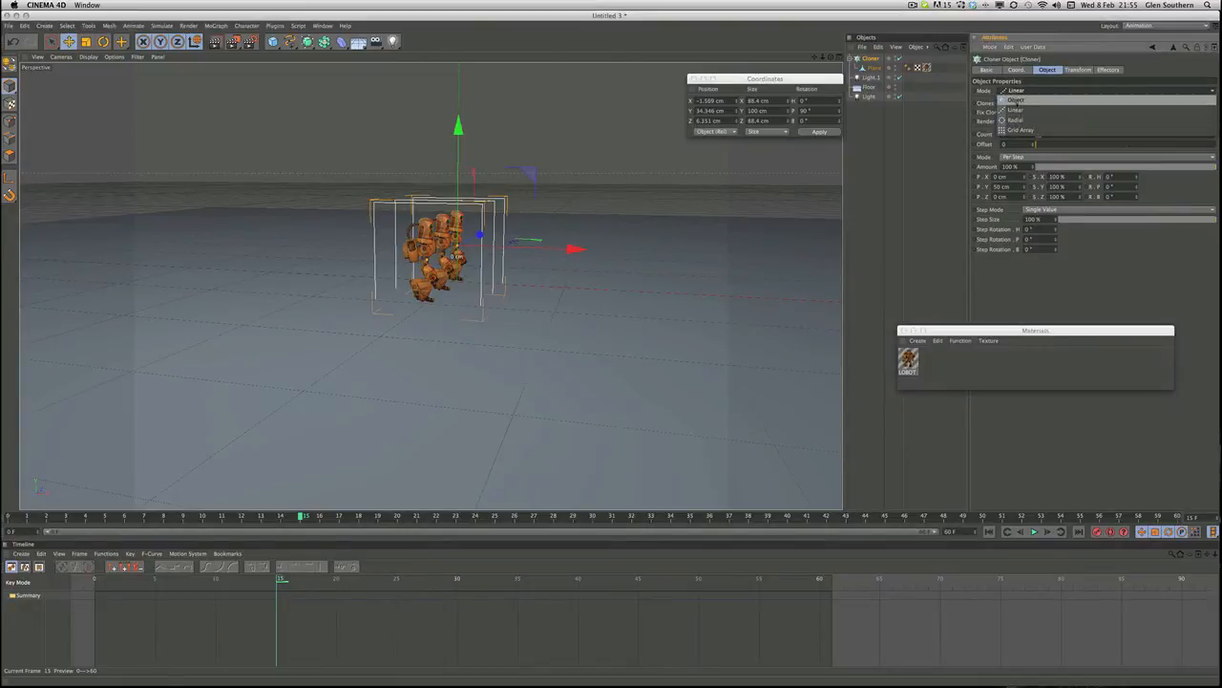
click(1020, 130)
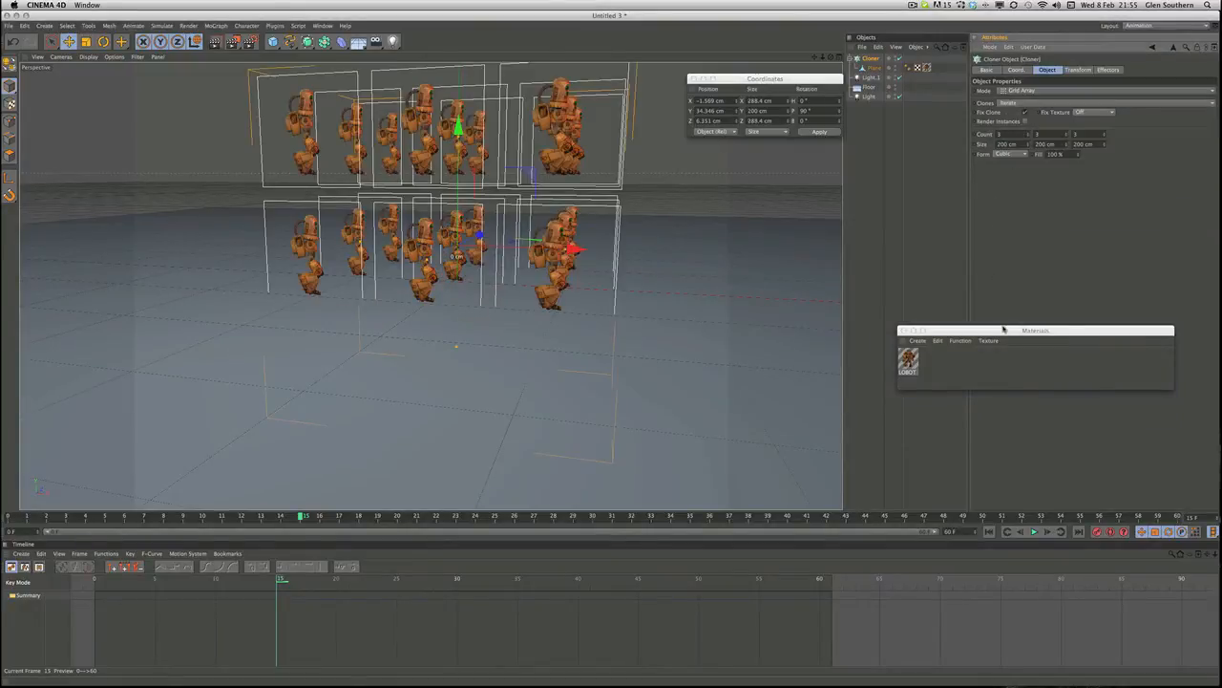
drag(1004, 329, 1004, 343)
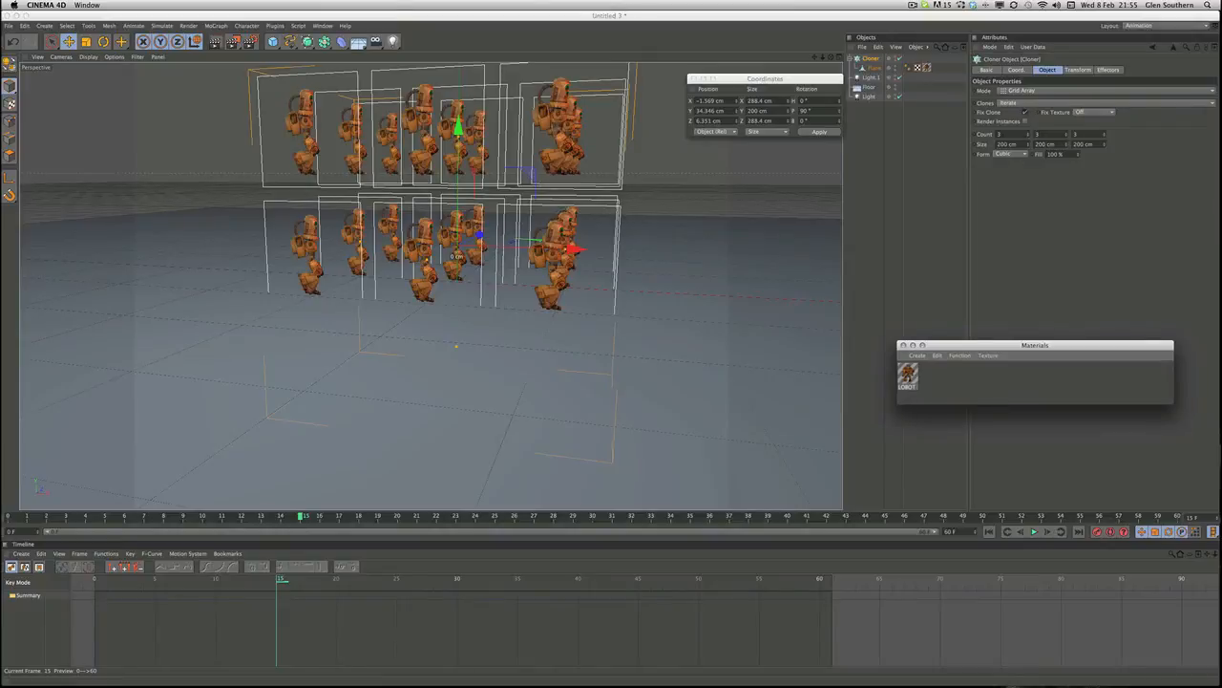
Step: Set the Cloner's grid counts to 5, 13 and 1, and increase its second size value to about 679 cm
click(999, 135)
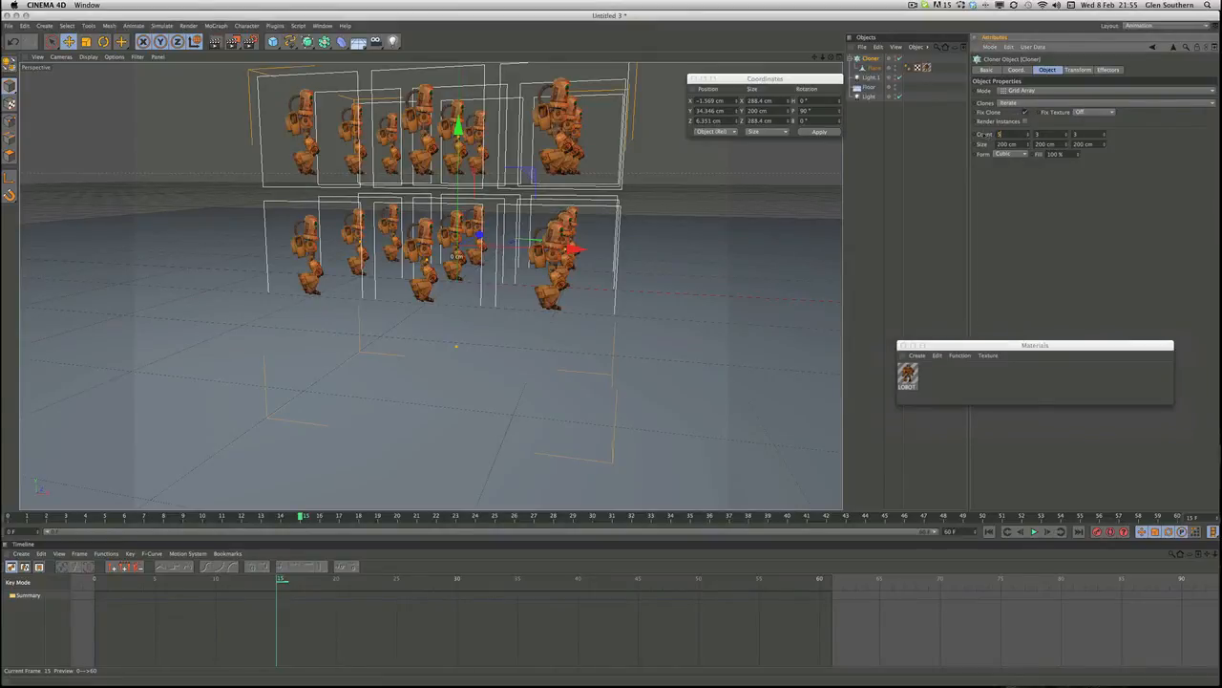
key(Return)
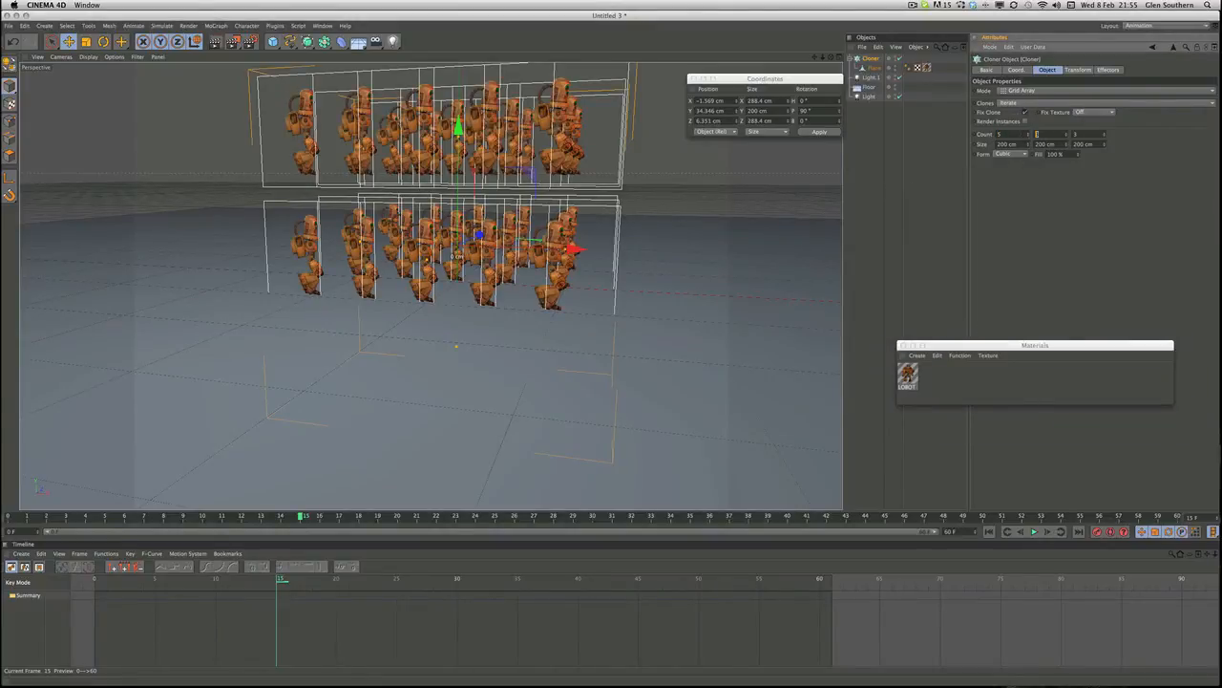
key(Return)
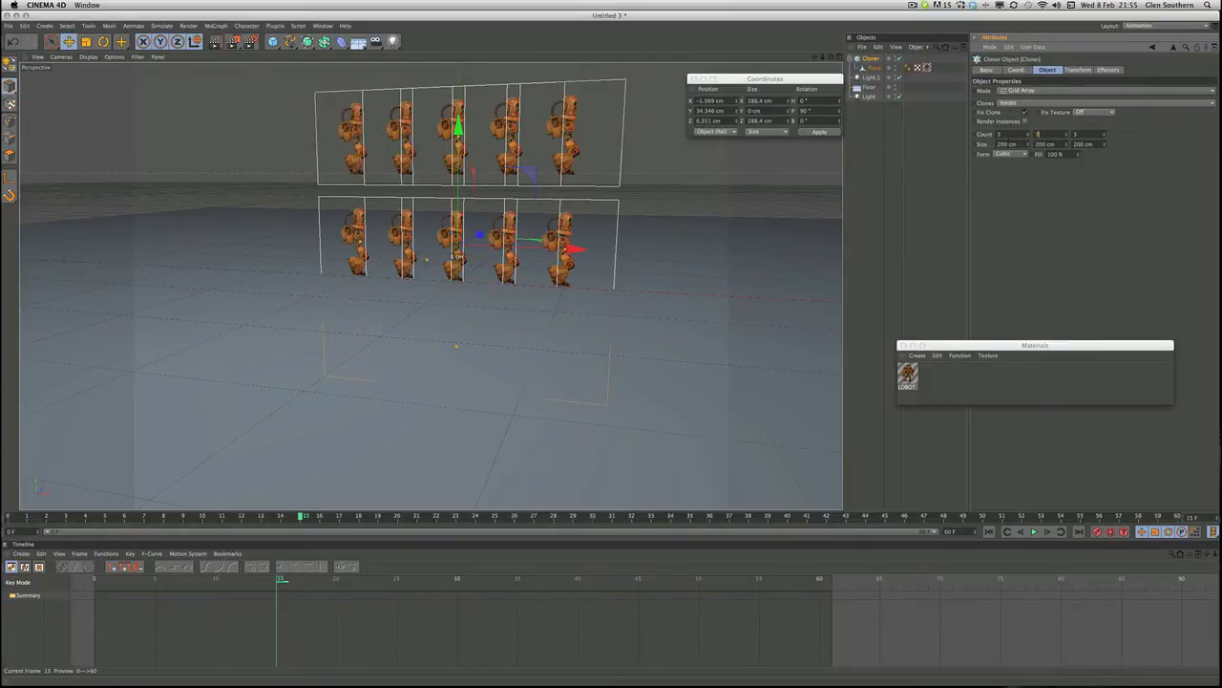
text(7)
key(Return)
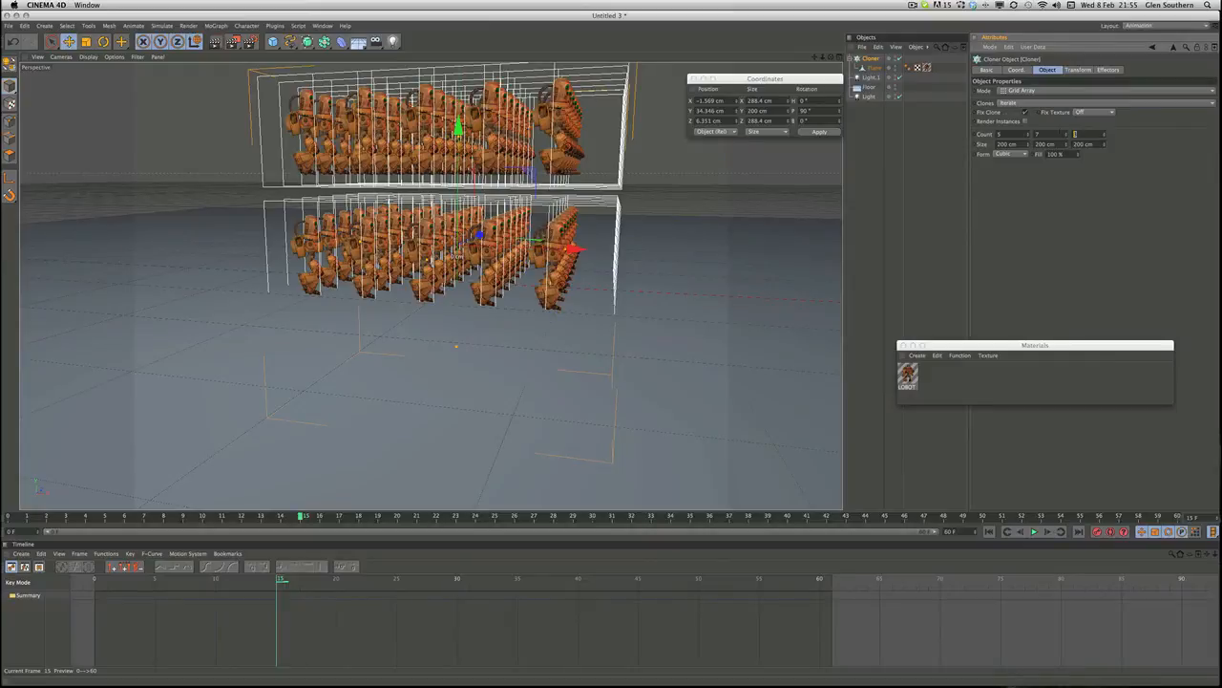
text(1)
key(Return)
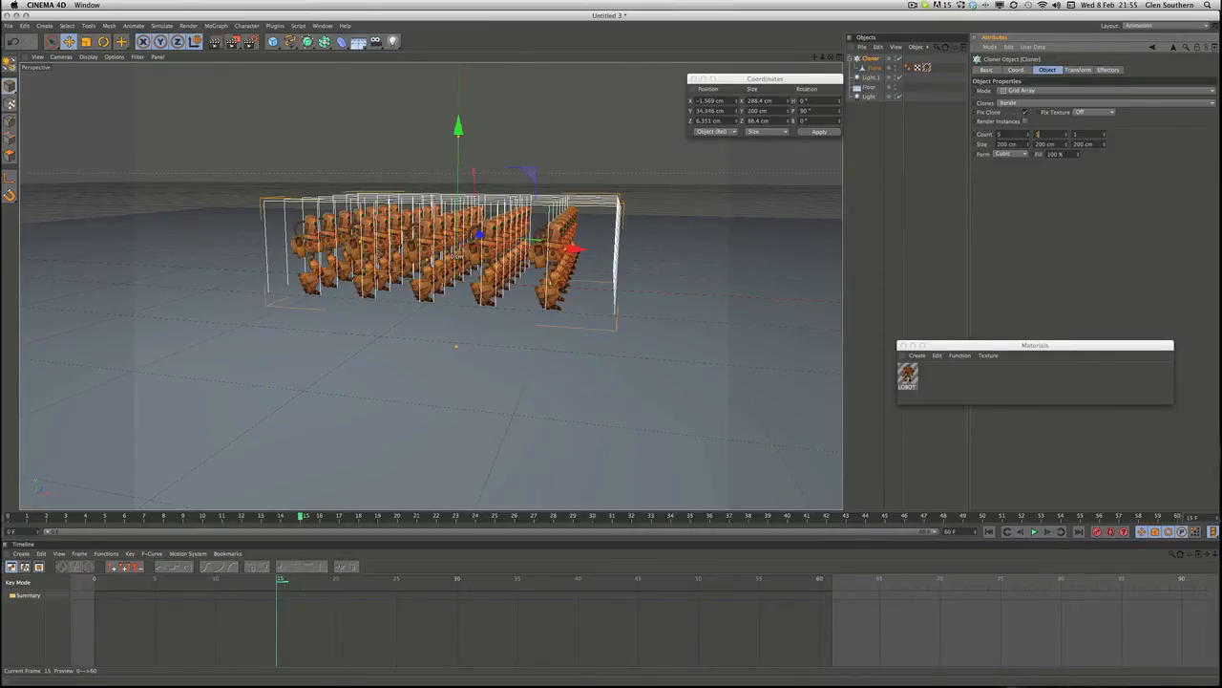
text(13)
key(Return)
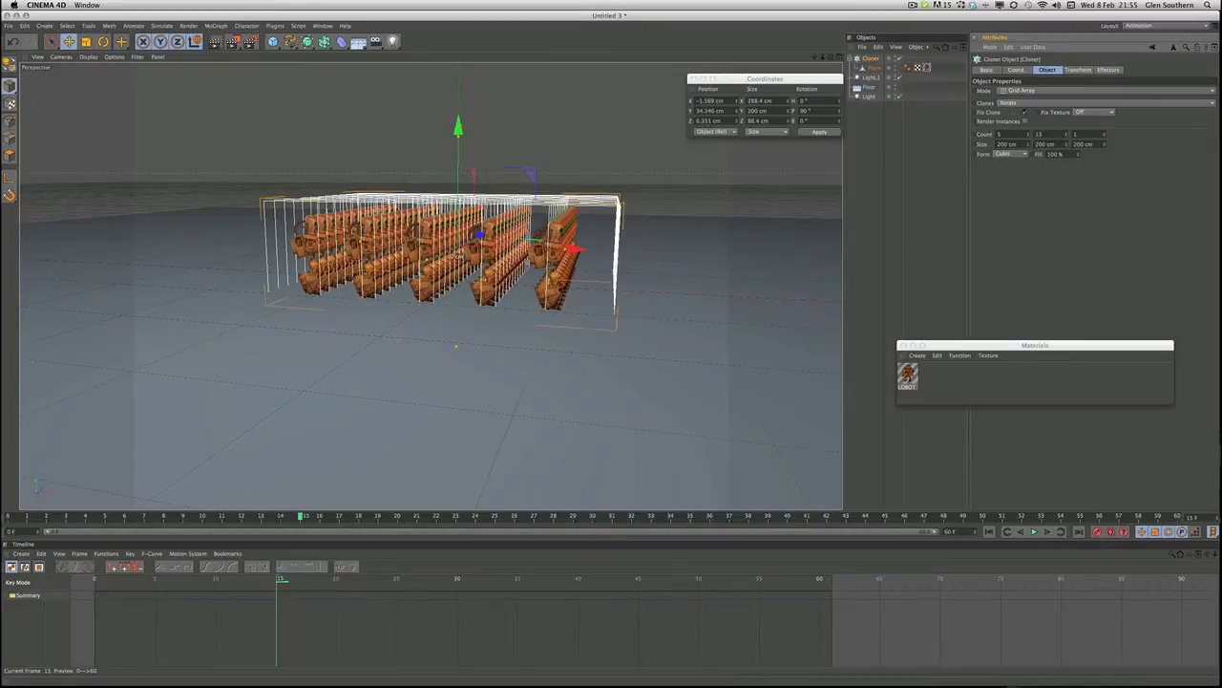
drag(1067, 143, 1067, 122)
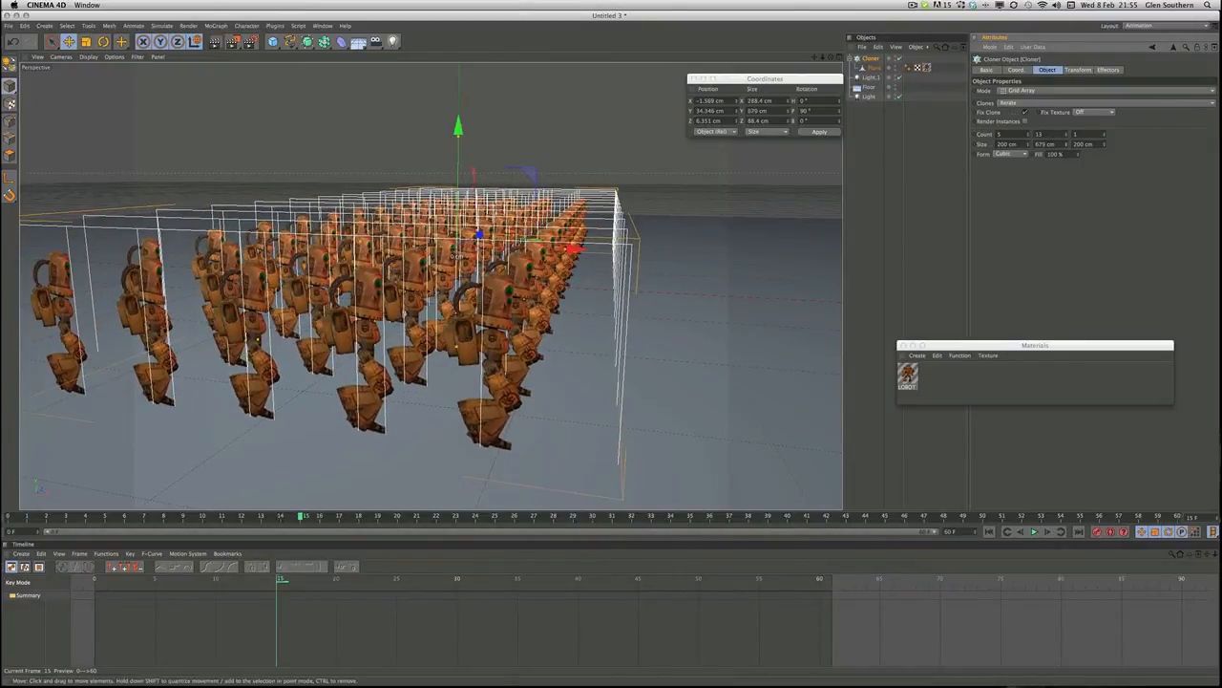
Step: Raise the grid's first count to 10 and widen its first size value to about 356 cm
alt+drag(456, 256, 498, 276)
click(999, 134)
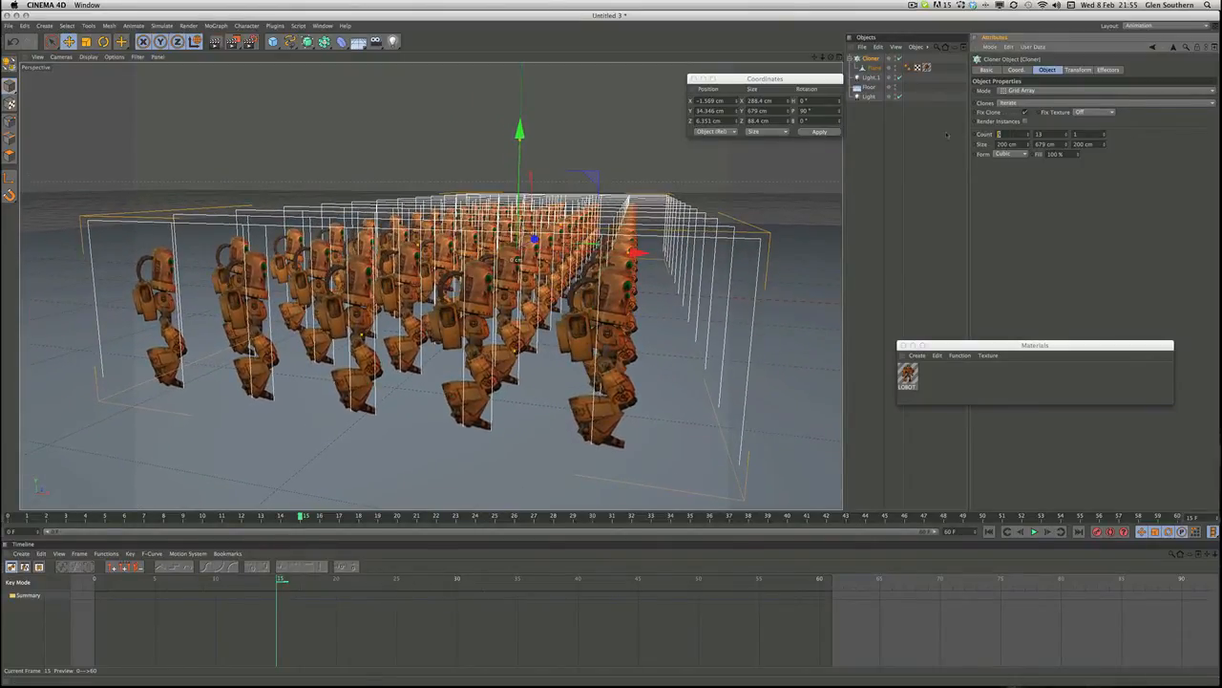
text(10)
key(Return)
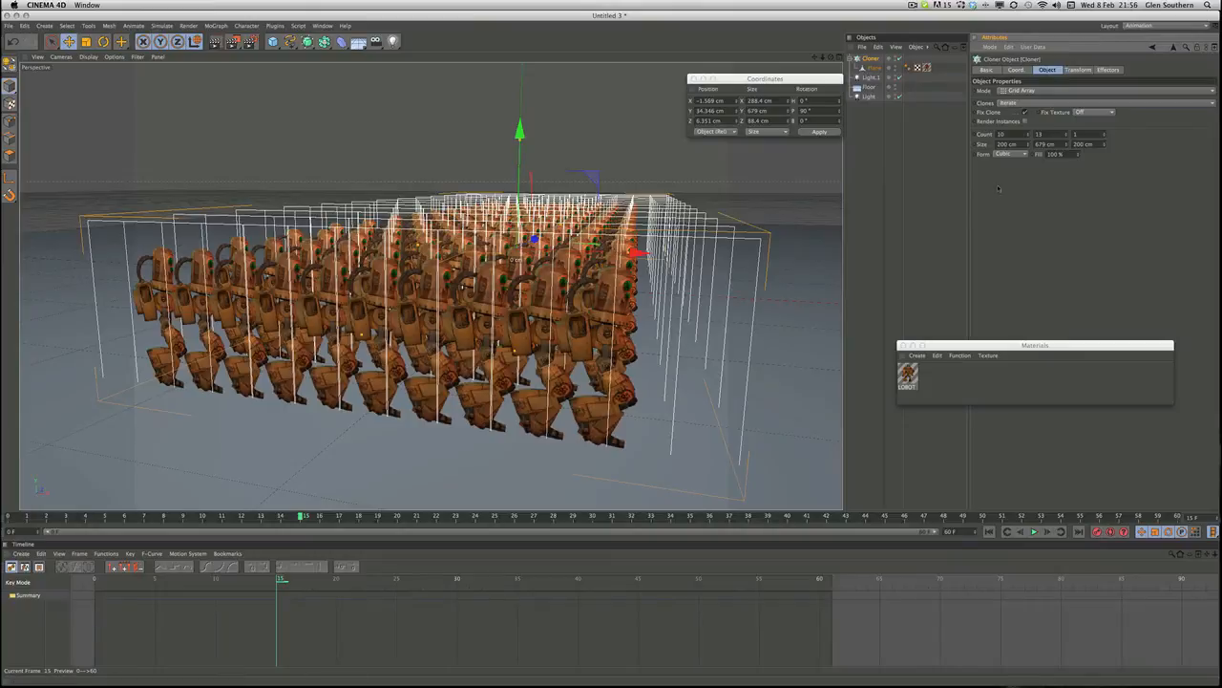
drag(1030, 144, 1060, 144)
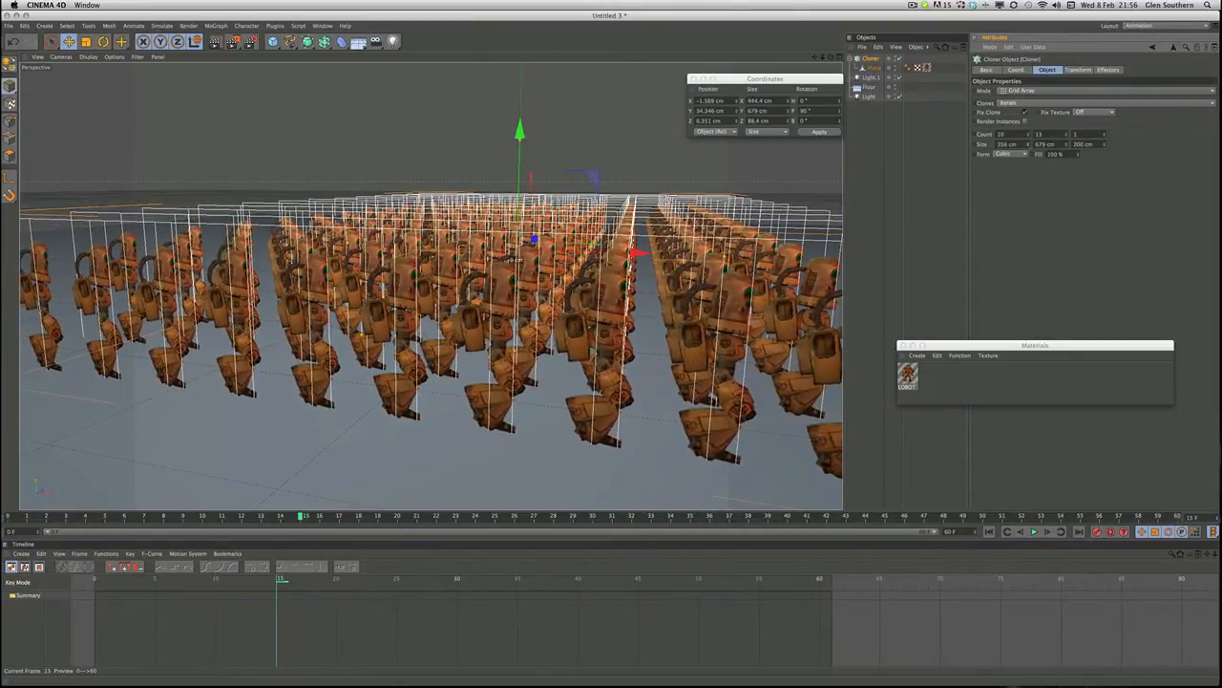
Step: Deselect the Cloner and play the walk animation to review the whole robot army
alt+right_drag(506, 315, 458, 325)
alt+drag(468, 334, 476, 259)
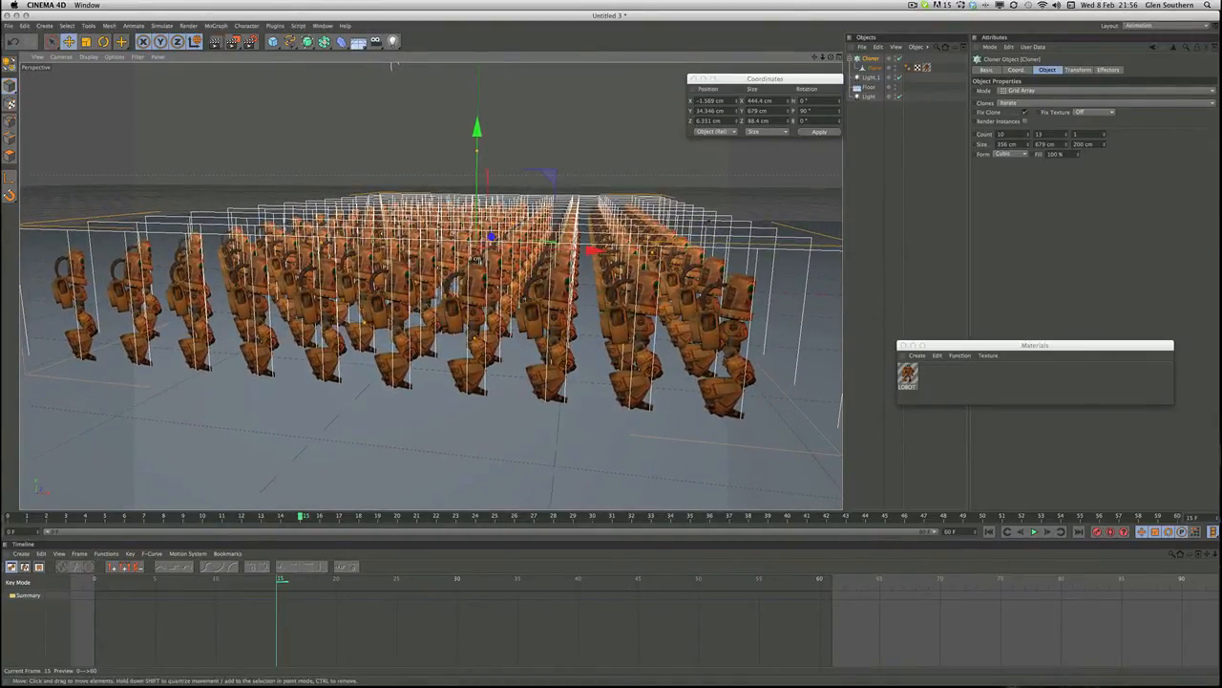
click(688, 172)
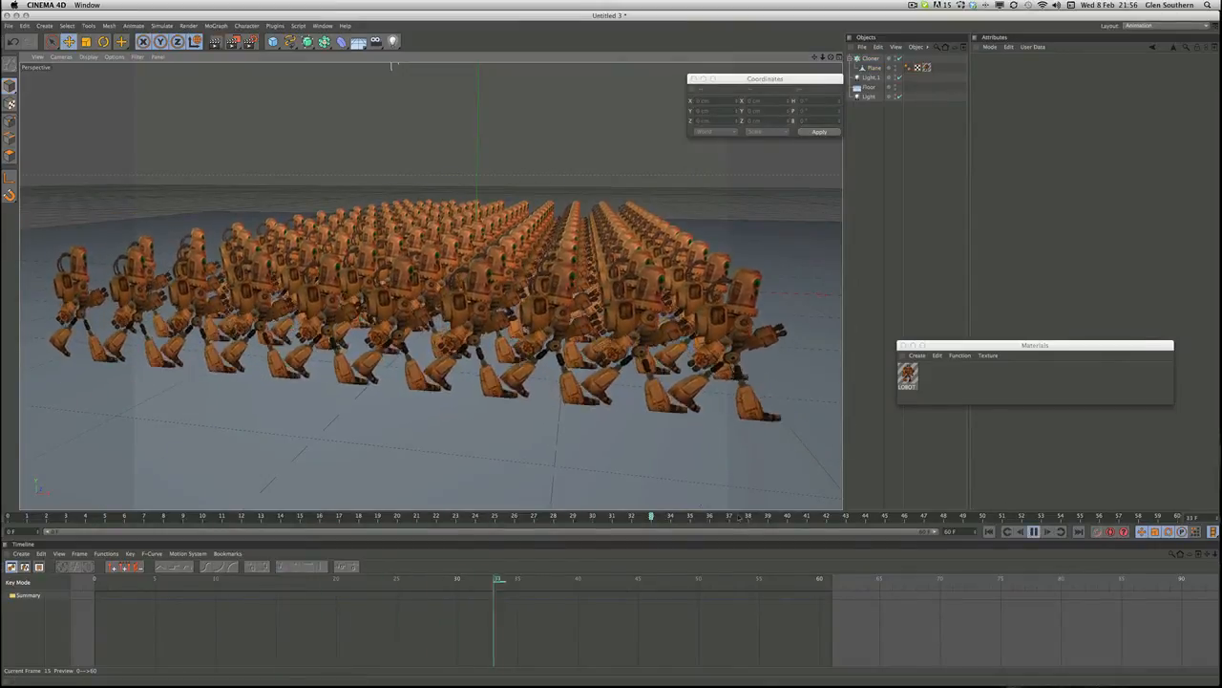
Step: Duplicate the robot Cloner twice and place one copy on each side of the original along the X axis
alt+drag(663, 467, 423, 405)
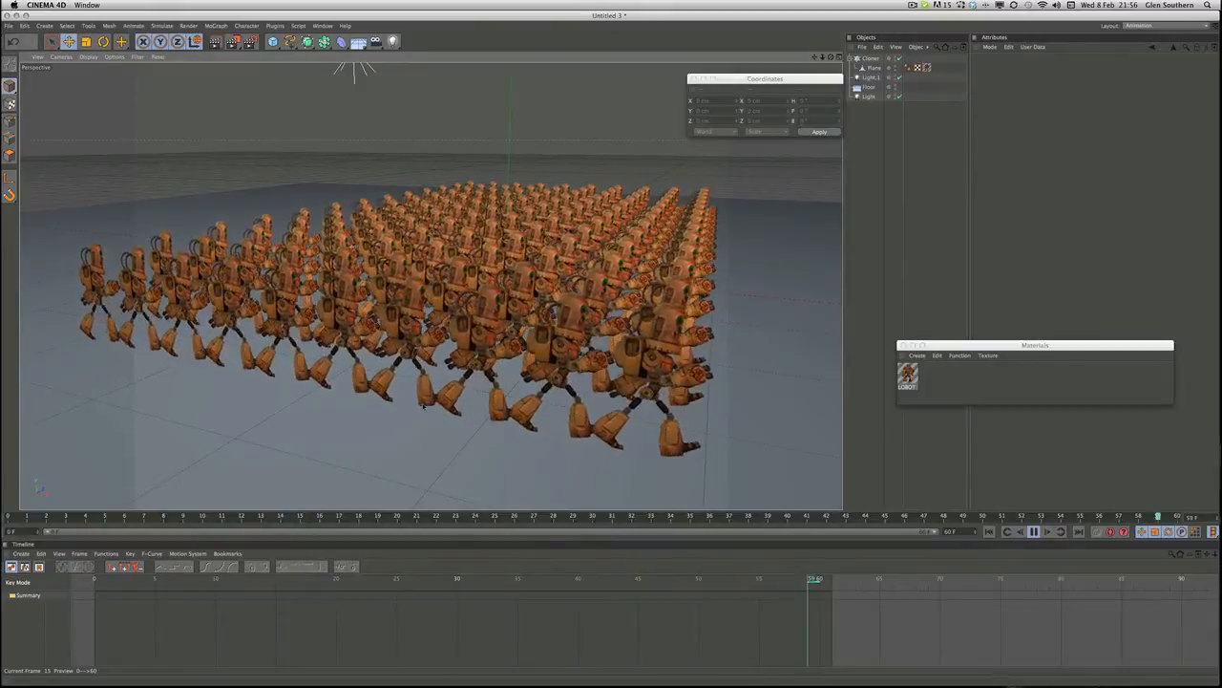
alt+right_drag(425, 399, 338, 411)
alt+drag(338, 412, 437, 307)
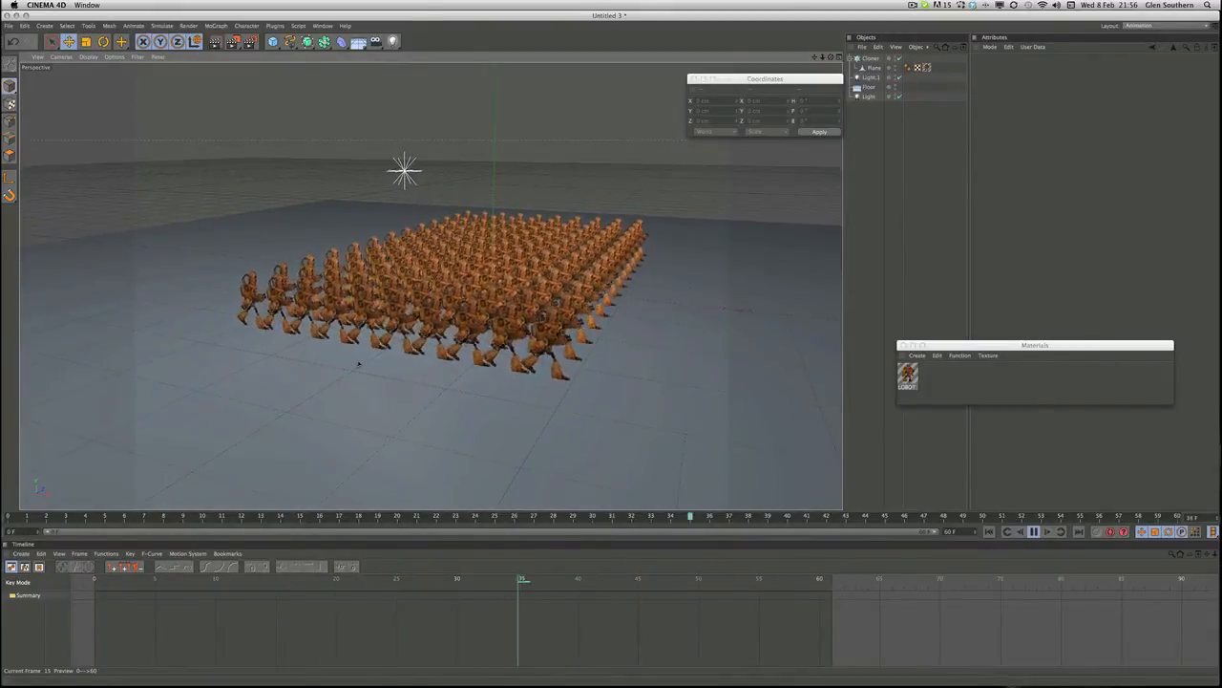
click(870, 60)
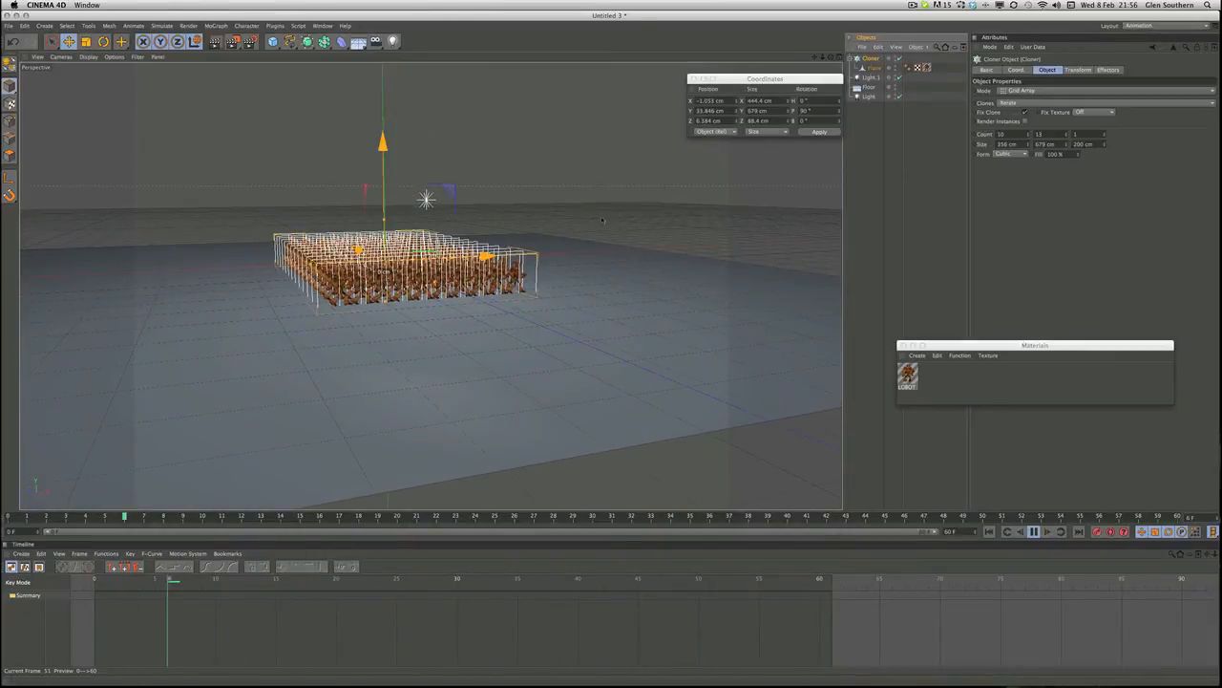
key(super+c)
key(super+v)
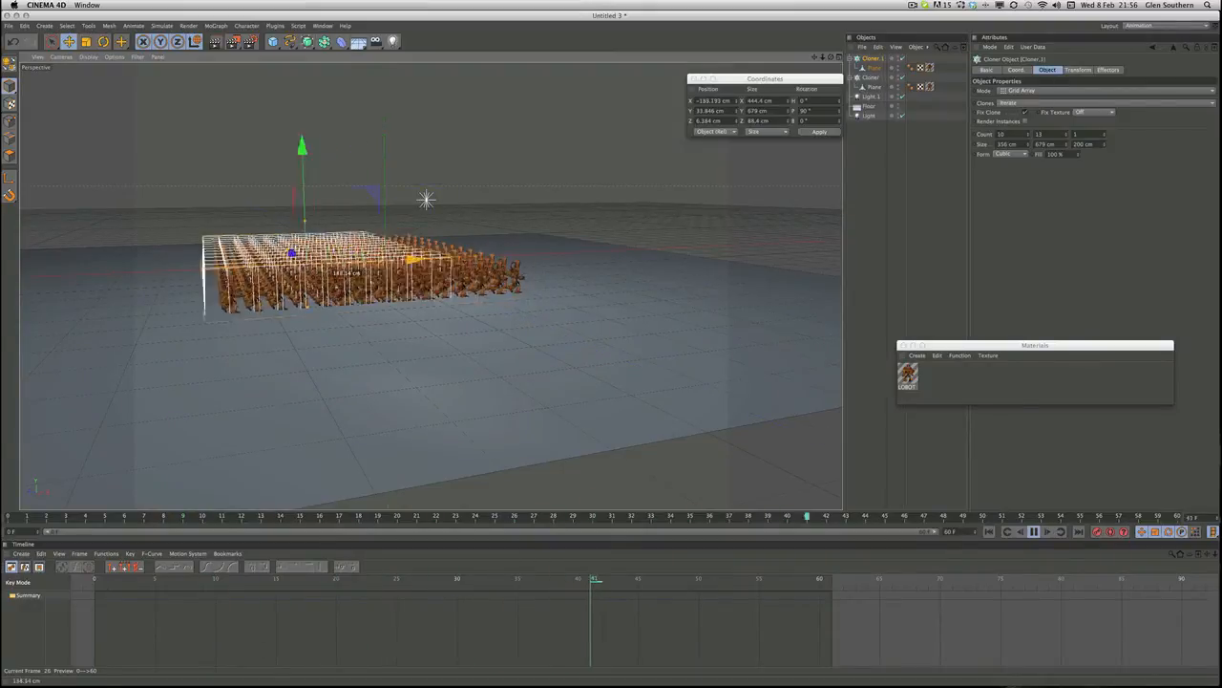
key(super+v)
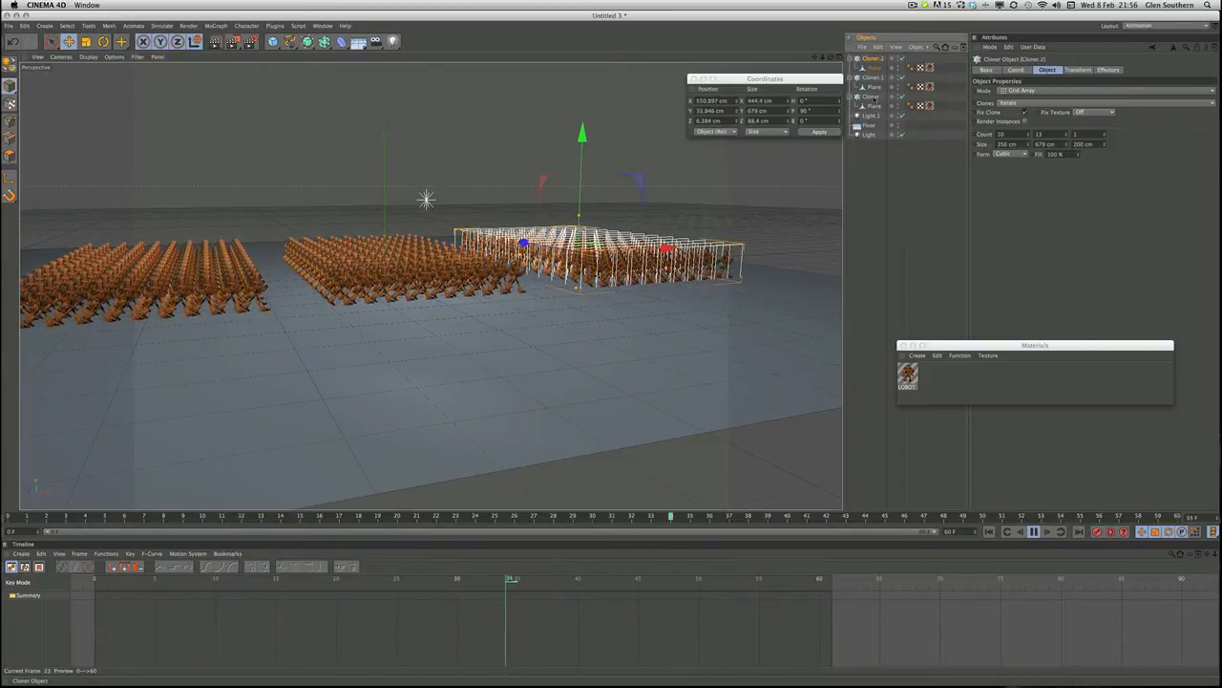
Step: Duplicate all three Cloners together and move the copies back to about 813 cm on Z as a second row
shift+click(870, 97)
key(super+v)
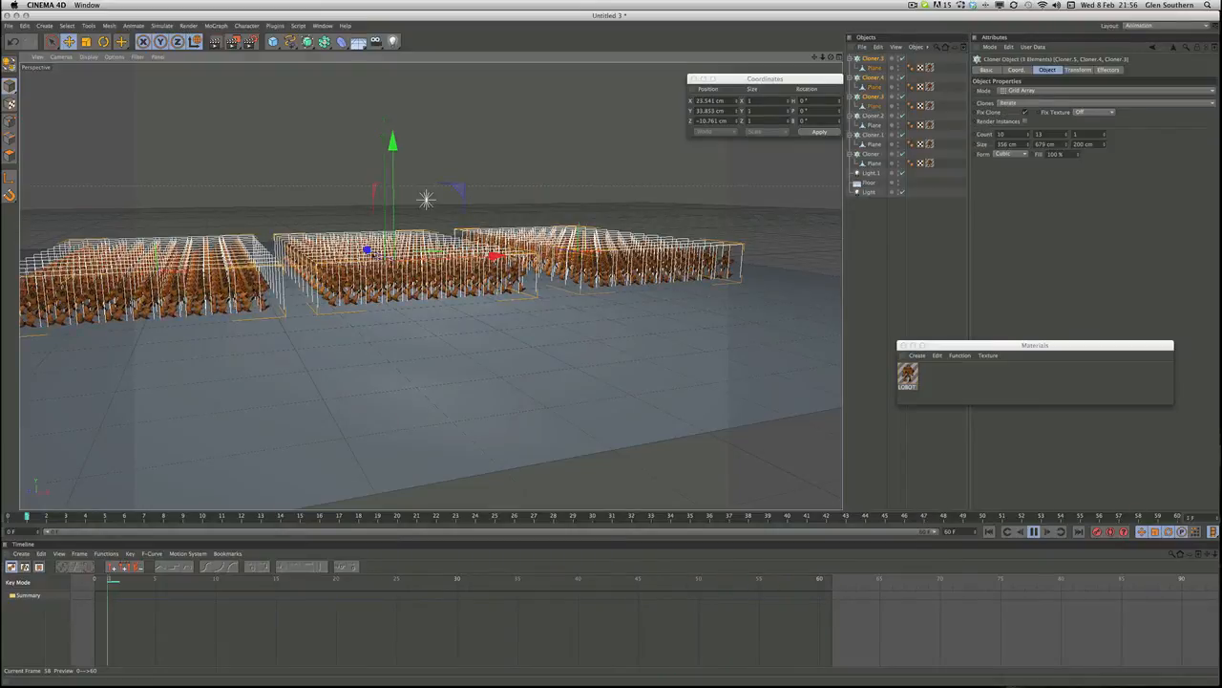
drag(364, 249, 463, 286)
drag(371, 203, 322, 161)
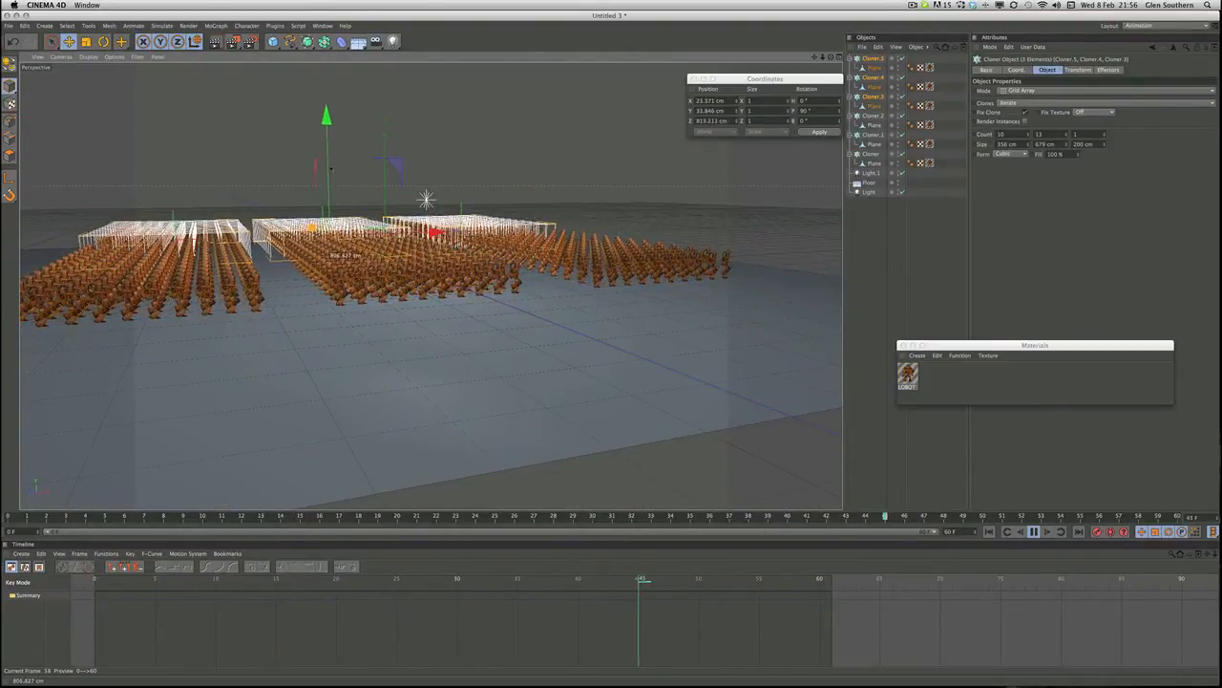
Step: Duplicate the three Cloners once more, place them as a third row at about 2240 cm on Z, and deselect them
key(super+v)
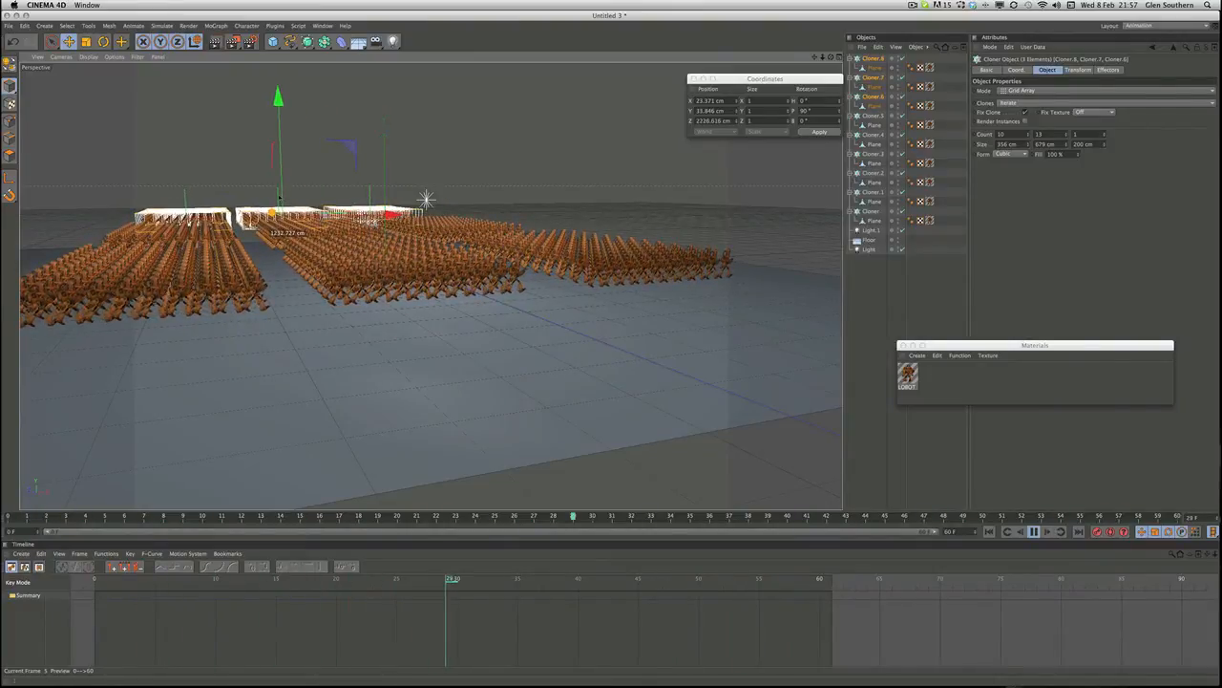
alt+middle_drag(371, 223, 416, 256)
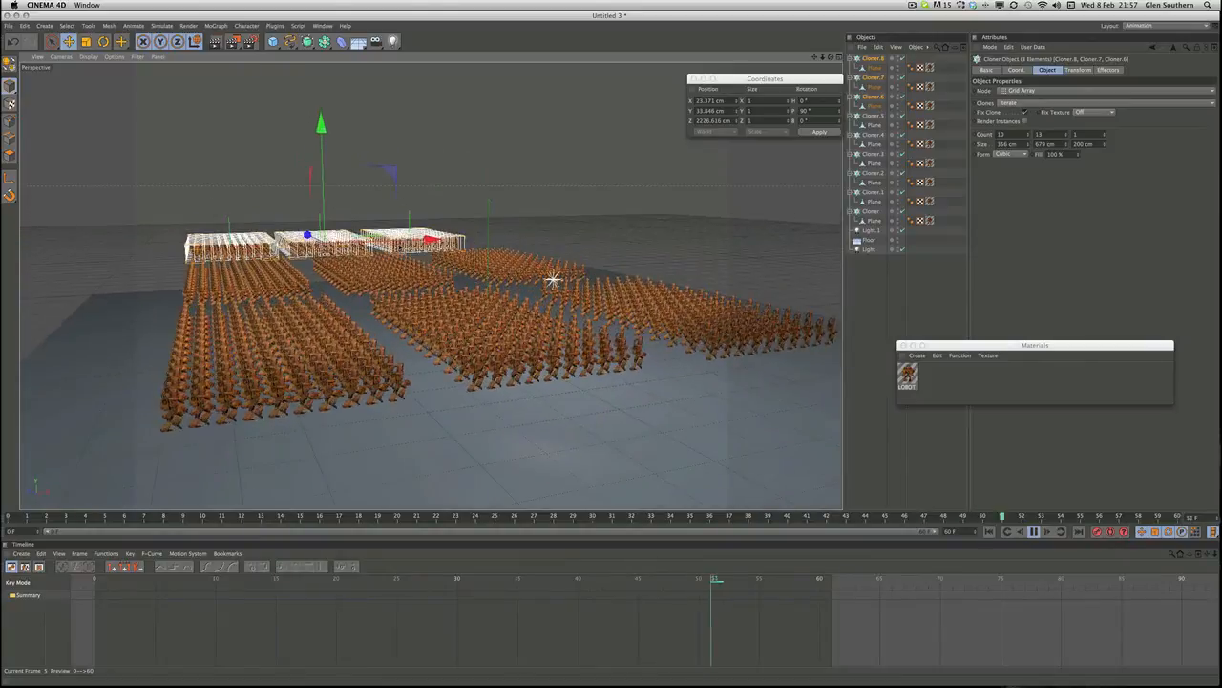
alt+right_drag(417, 256, 449, 256)
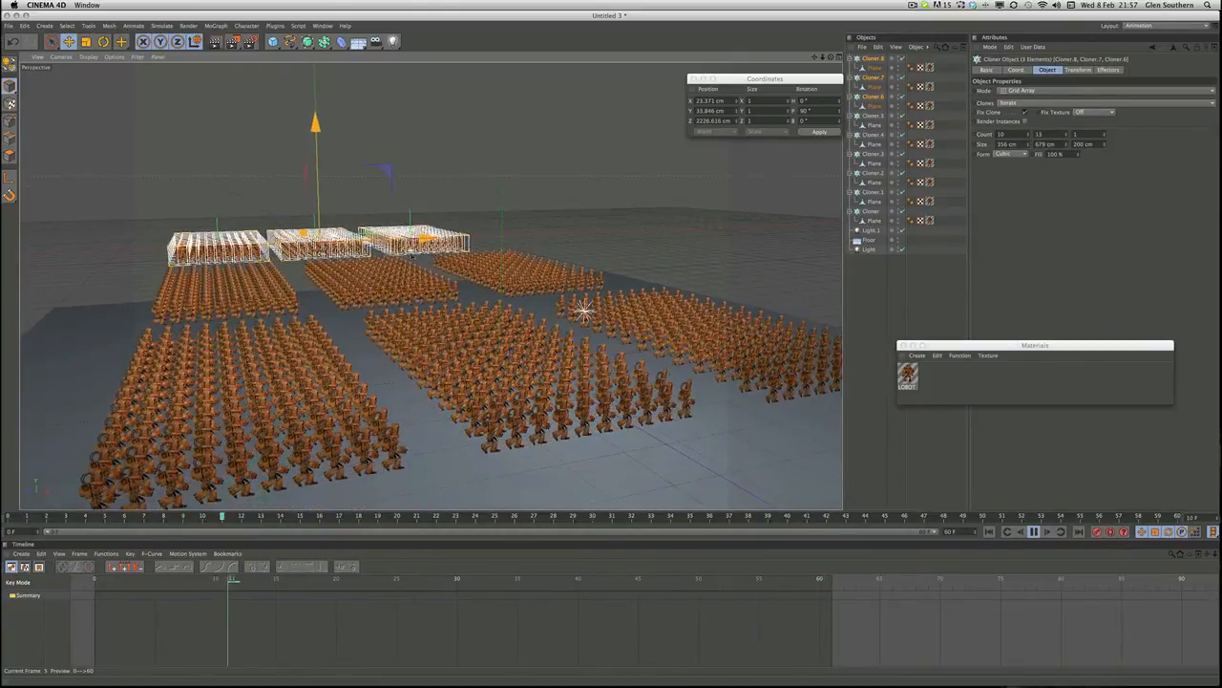
click(524, 233)
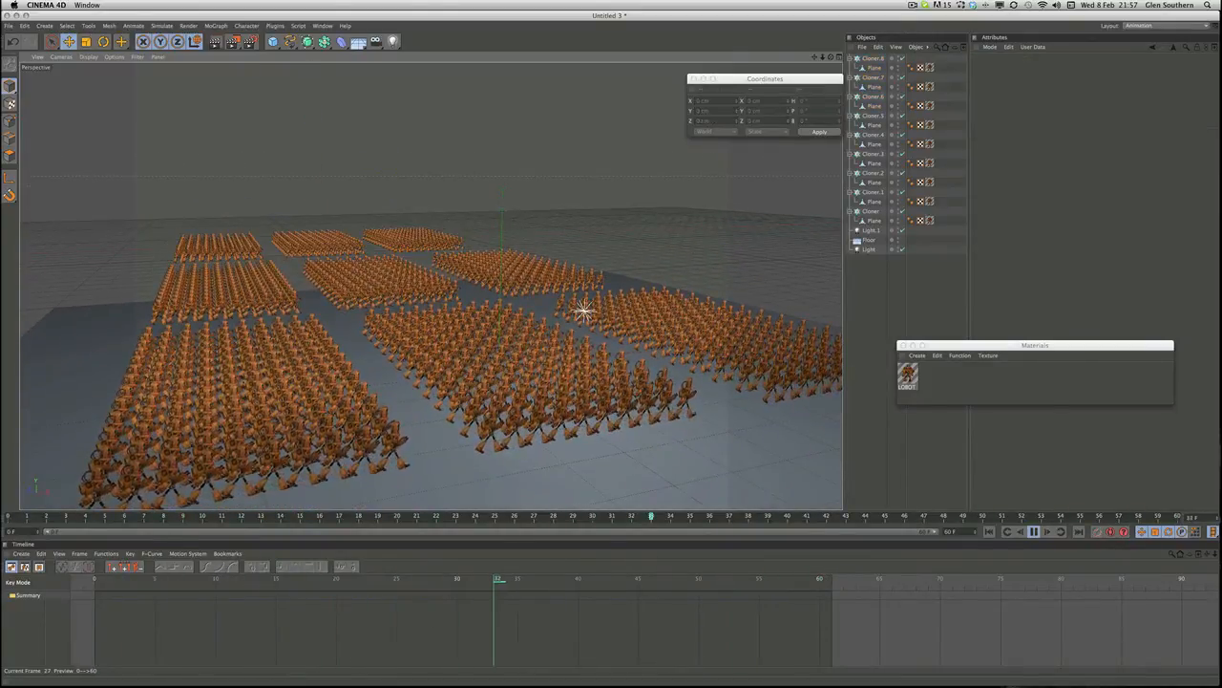
mouse_move(270, 331)
alt+mouse_down()
mouse_move(298, 314)
mouse_move(431, 287)
alt+mouse_up()
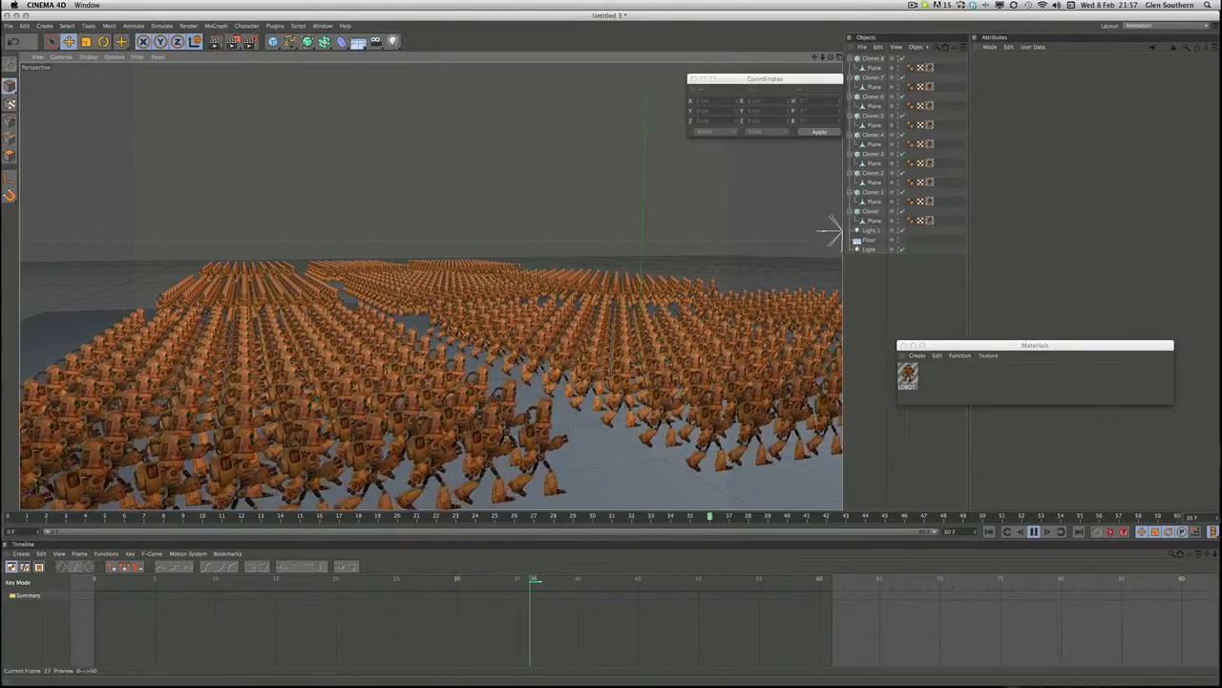
alt+drag(834, 232, 314, 379)
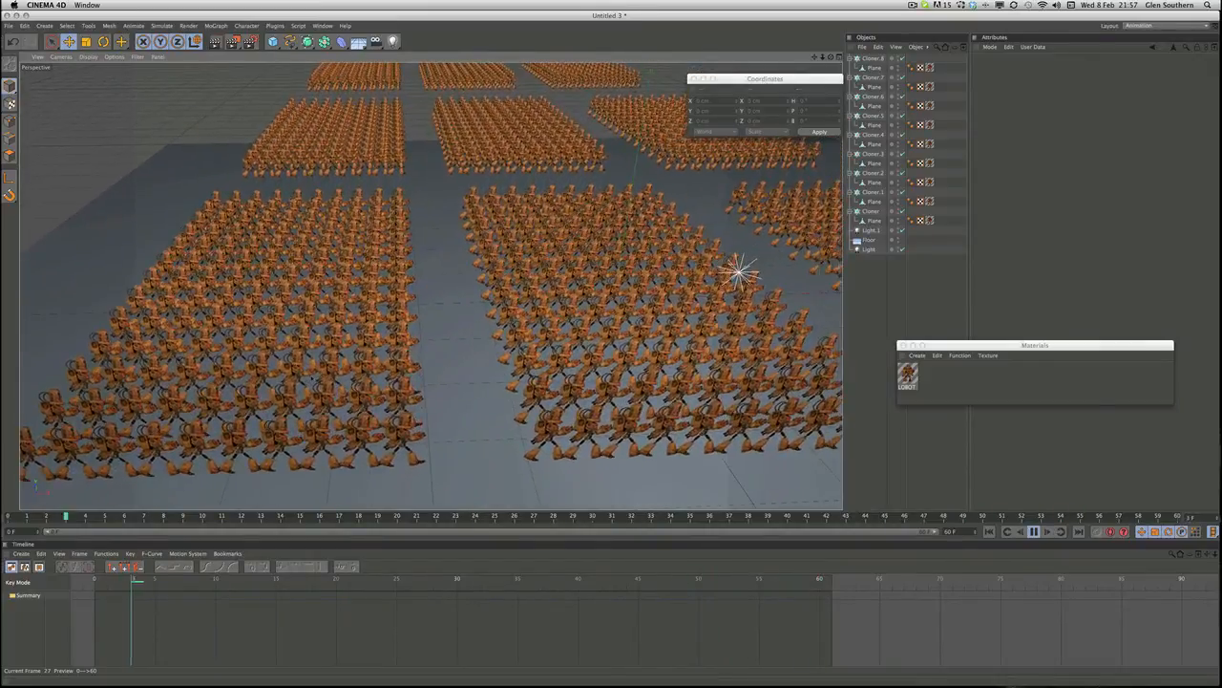